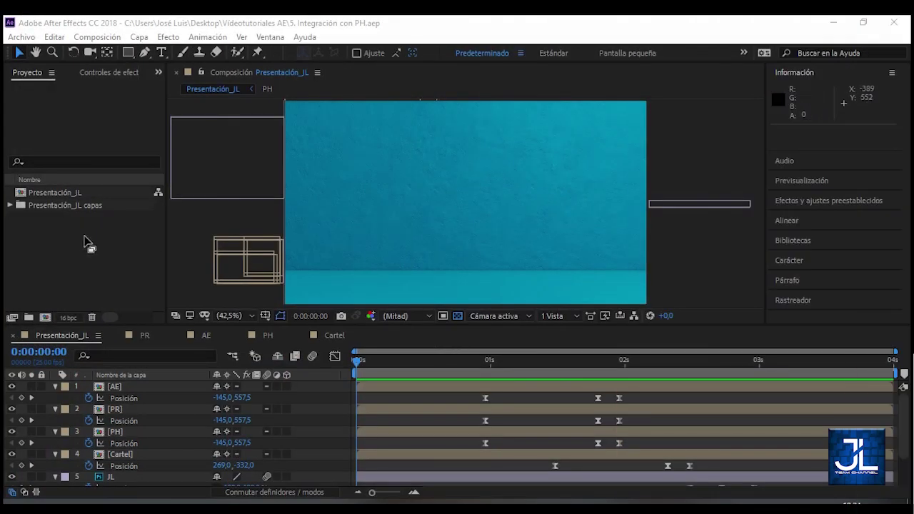
Step: Create a composition named "Estilos de capa AE" with the existing settings and turn off the viewer's transparency grid
left_click(46, 318)
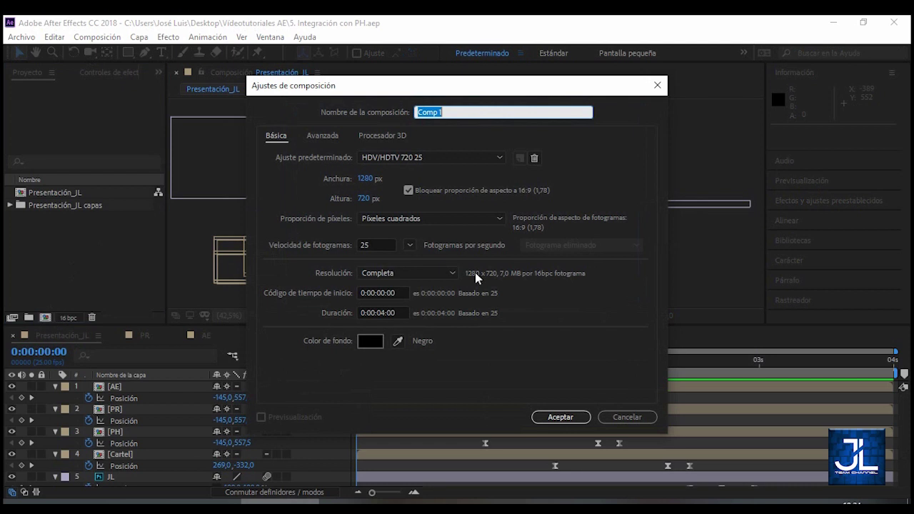
type("Estilo s")
key("BackSpace")
key("BackSpace")
key("BackSpace")
type("s")
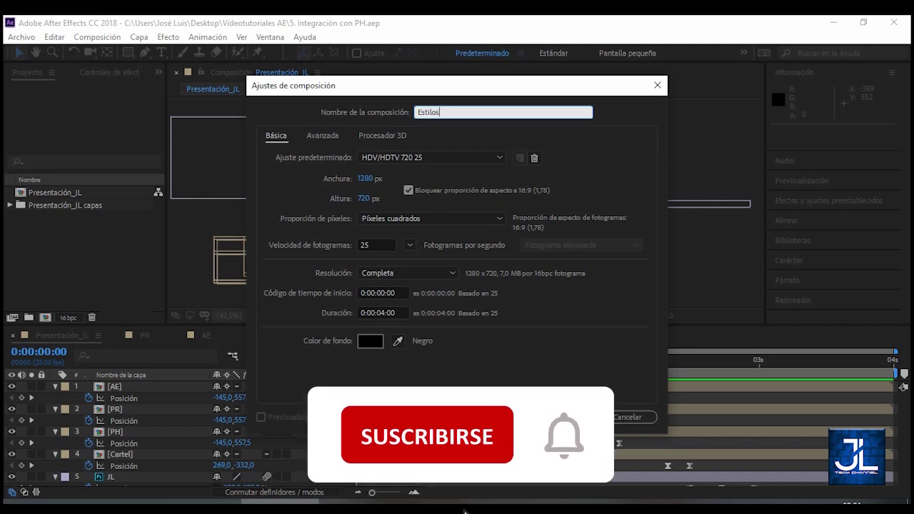
type(" de capa AE")
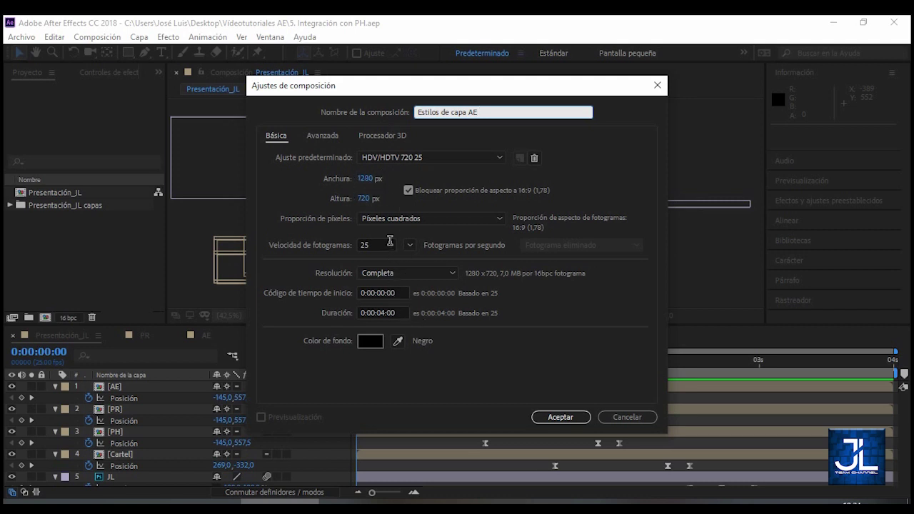
left_click(566, 419)
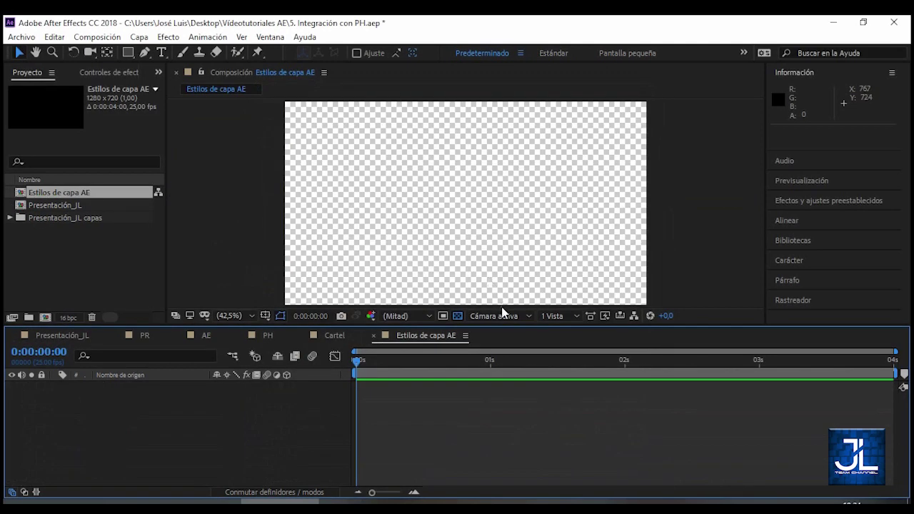
left_click(457, 315)
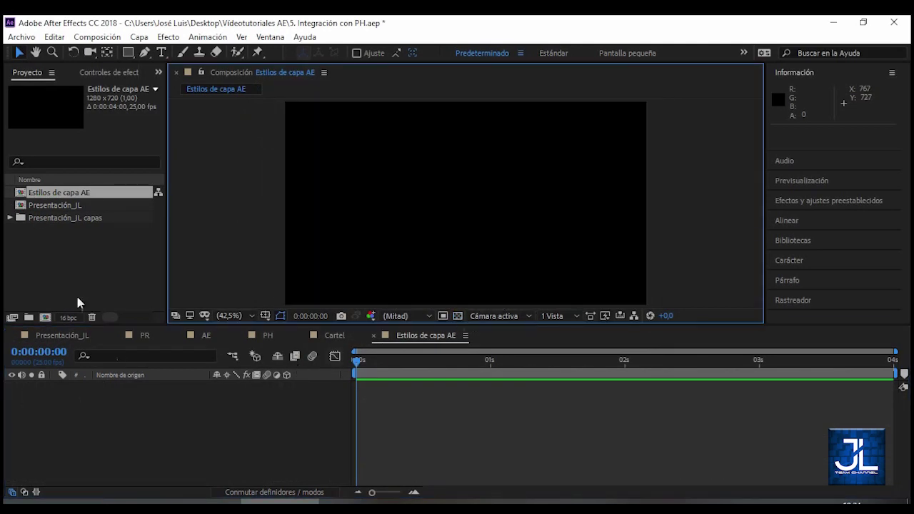
Step: Import logo_ae from the Logos Adobe folder and add it as a layer to the Estilos de capa AE composition
left_click(70, 259)
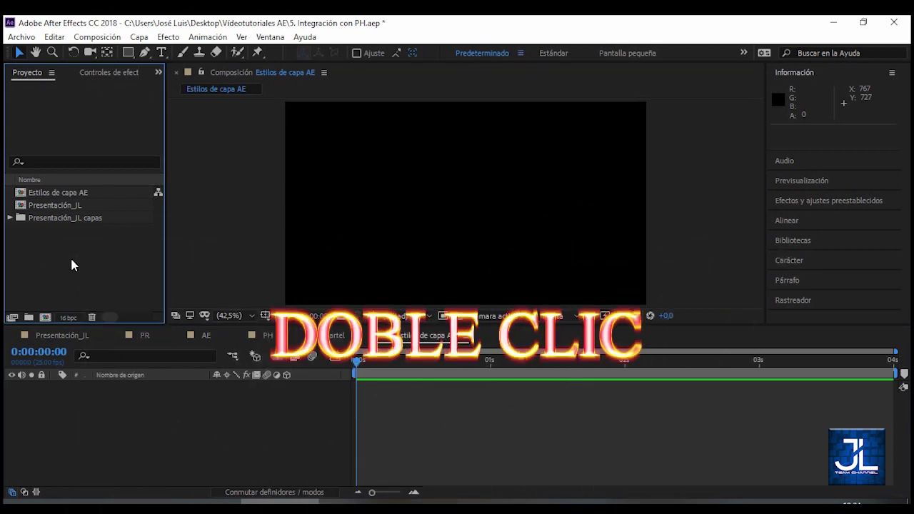
double_click(71, 264)
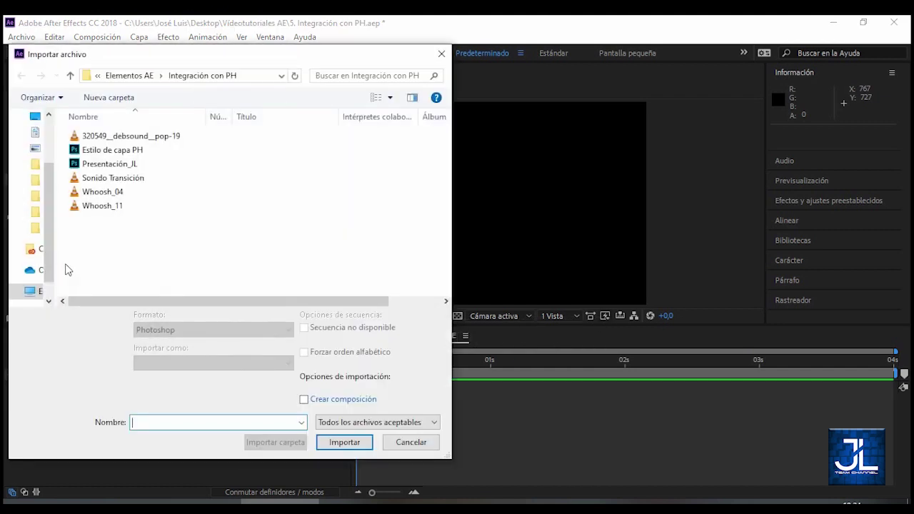
left_click(132, 76)
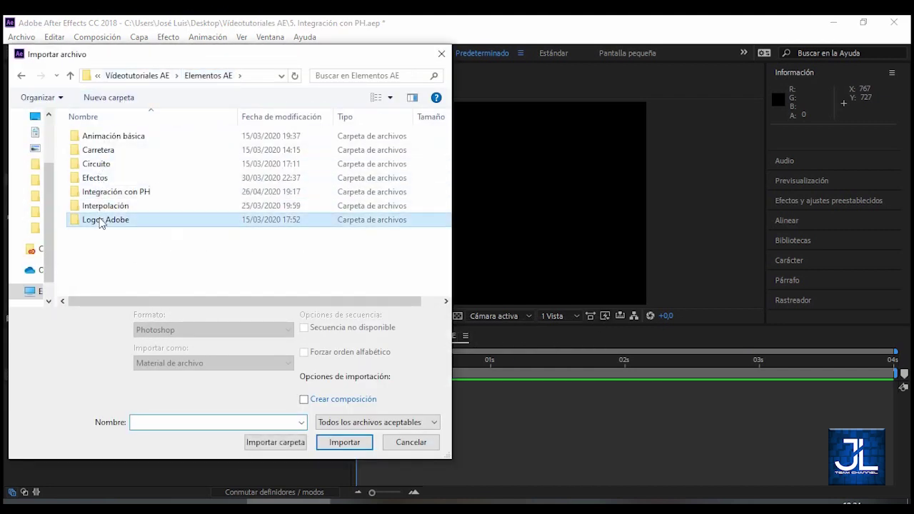
double_click(96, 219)
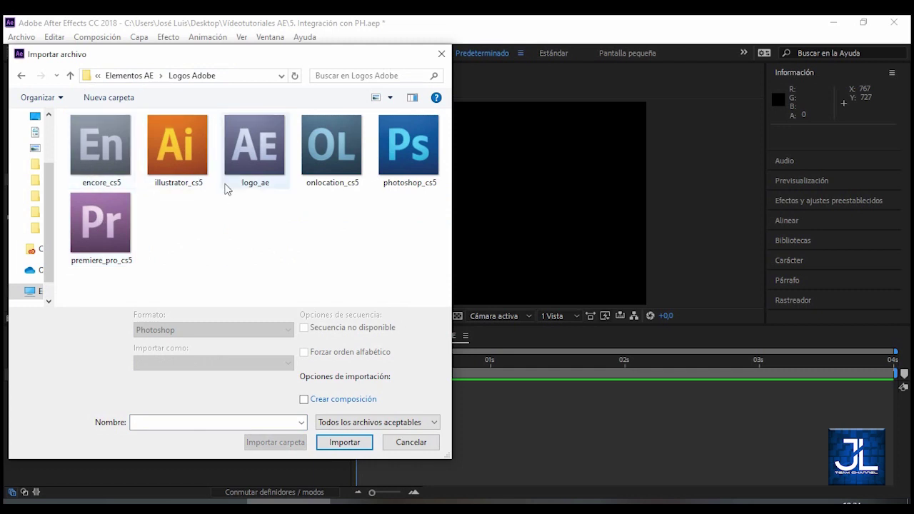
left_click(243, 154)
double_click(243, 155)
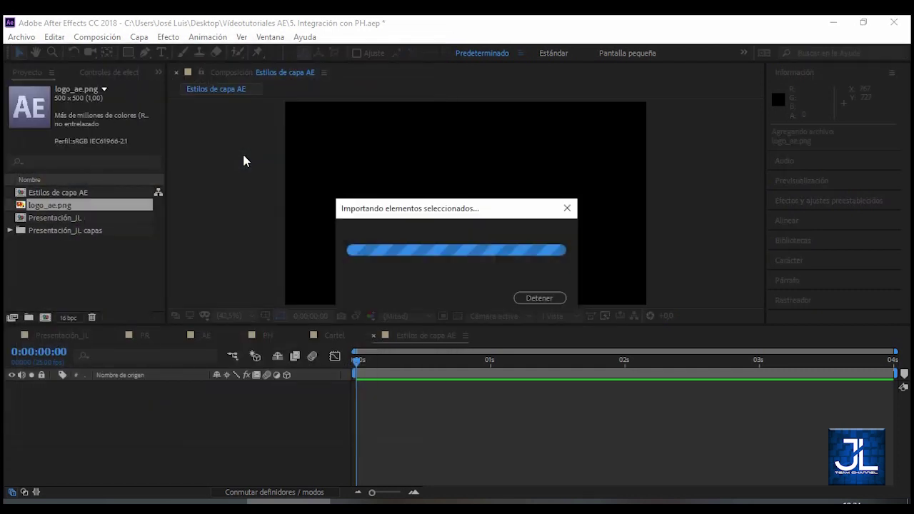
left_click_drag(20, 207, 107, 406)
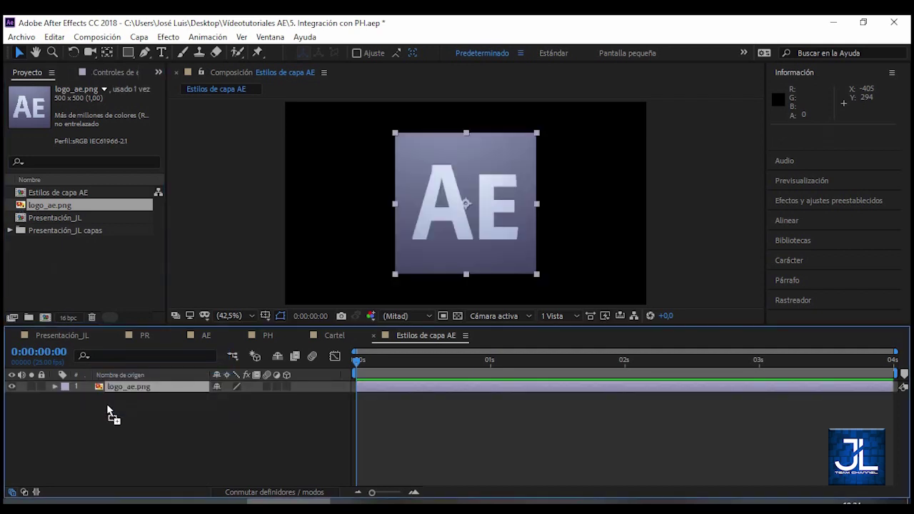
left_click(137, 423)
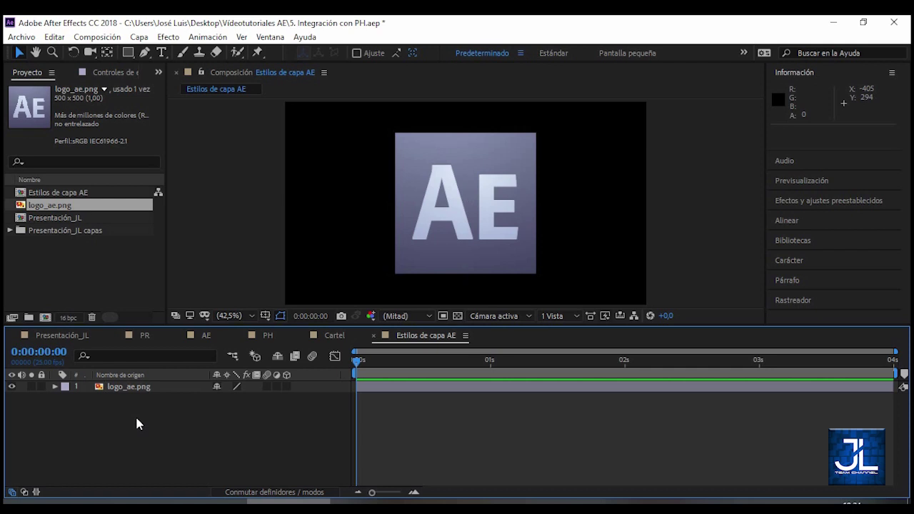
Step: Create a composition-sized solid named BG and place it beneath the logo_ae.png layer
key("ctrl+y")
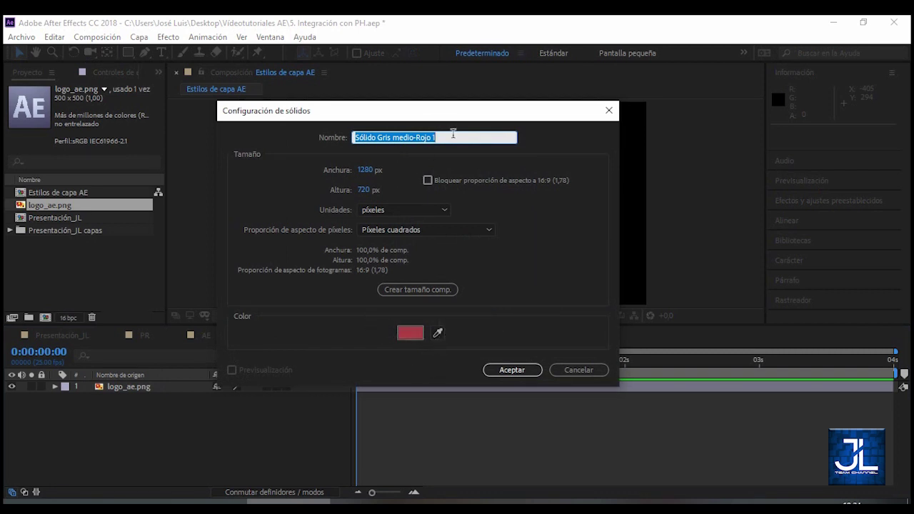
type("BG")
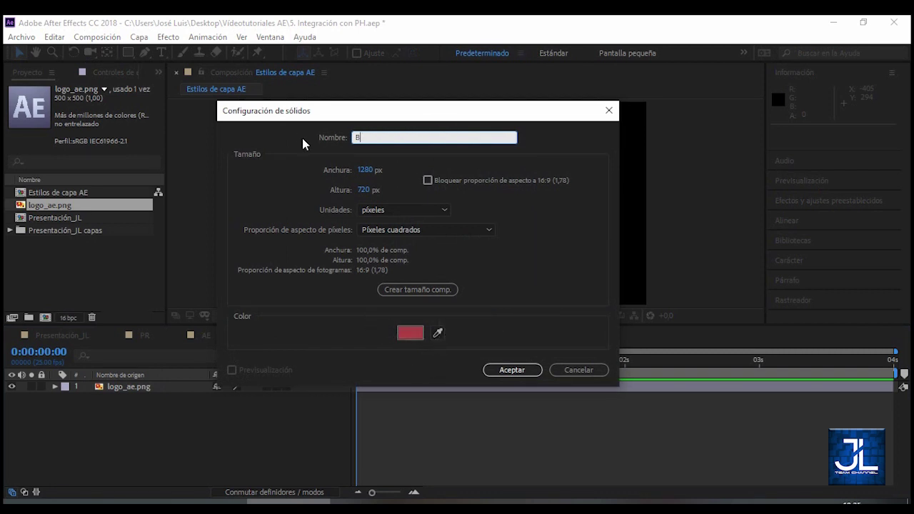
left_click(421, 291)
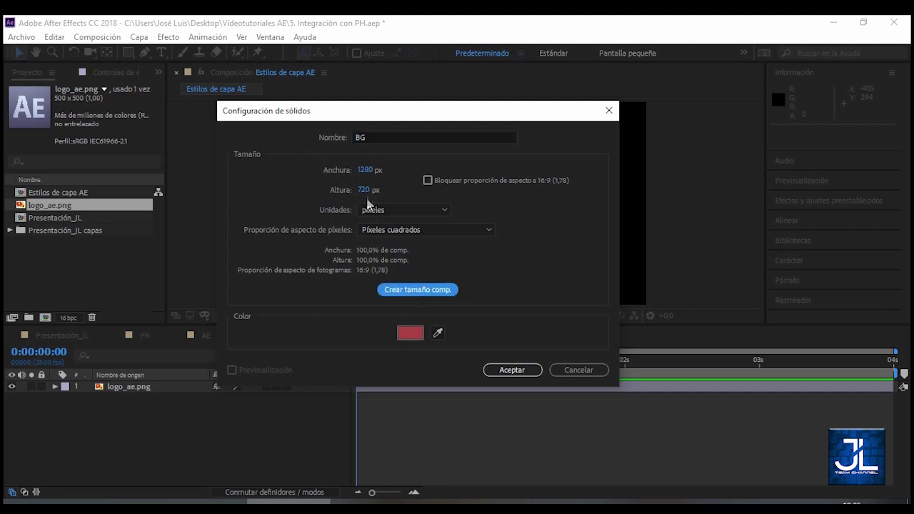
left_click(519, 370)
left_click_drag(174, 388, 171, 420)
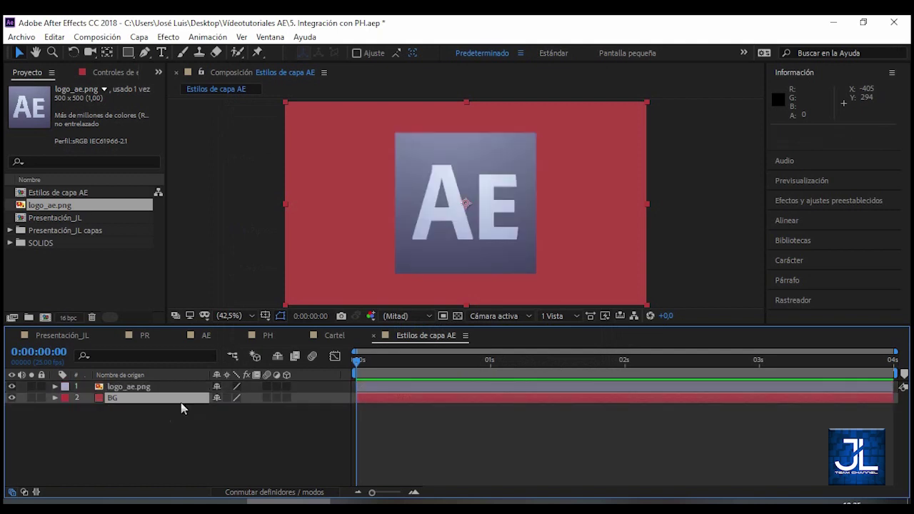
left_click(147, 387)
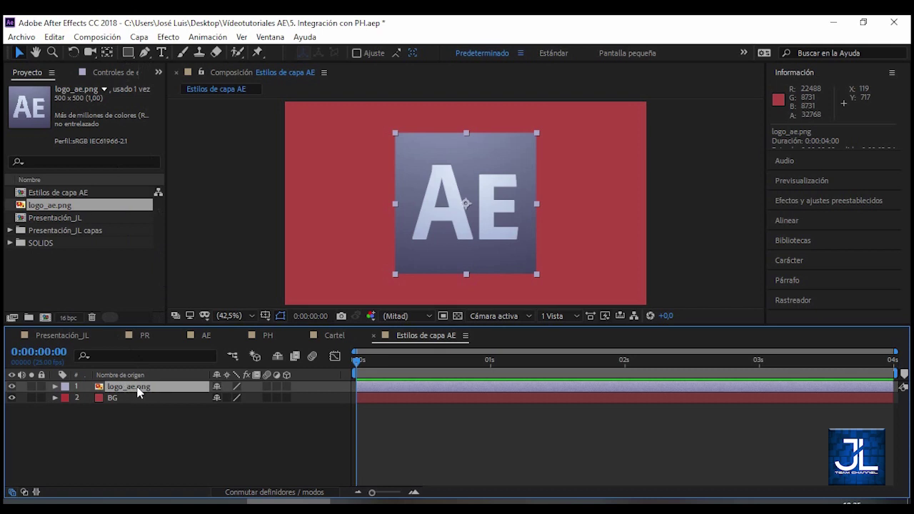
left_click(139, 37)
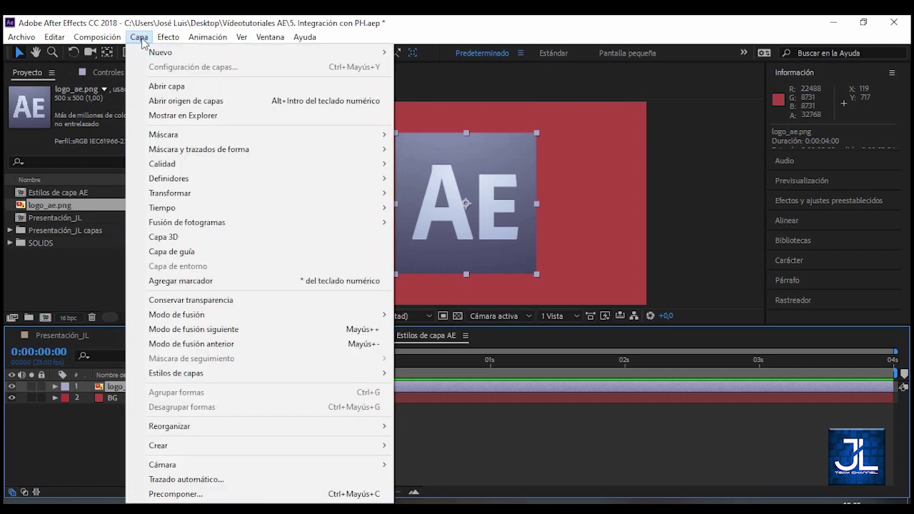
mouse_move(193, 374)
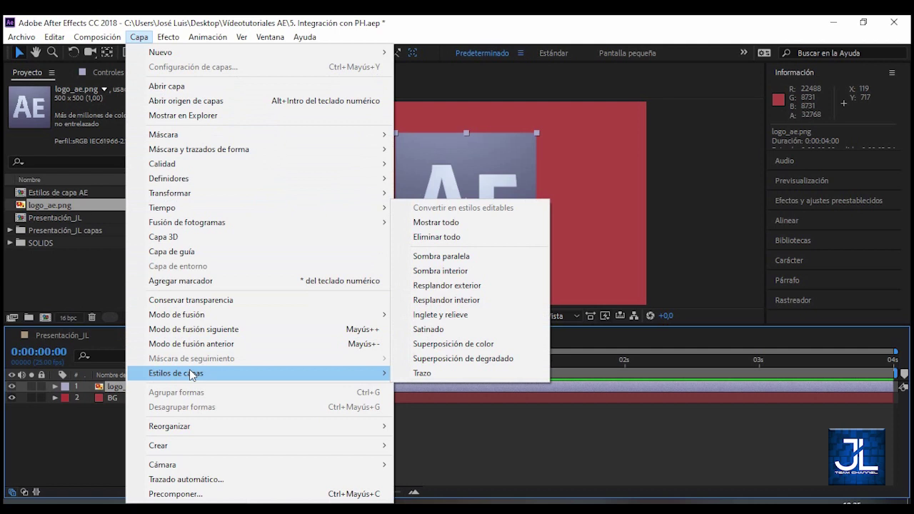
left_click(116, 413)
Step: Apply the Sombra paralela layer style to the logo_ae.png layer
left_click(133, 388)
right_click(131, 386)
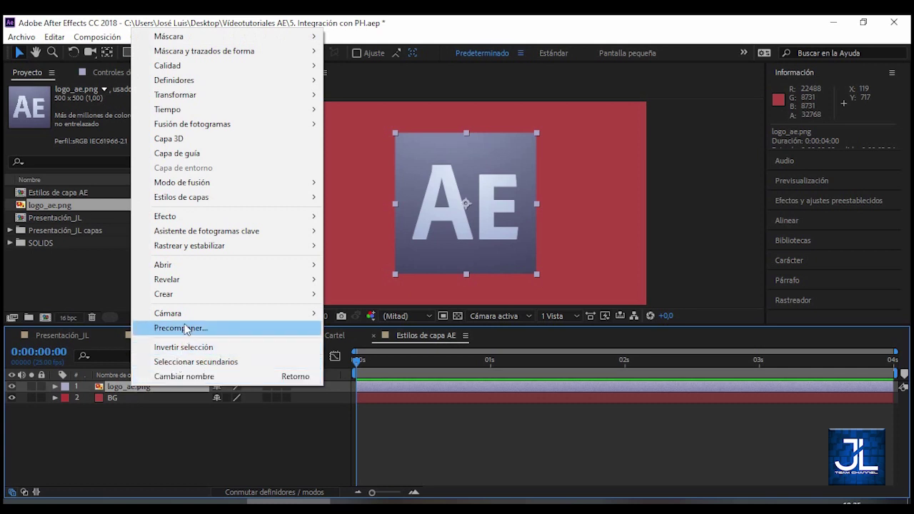
mouse_move(191, 198)
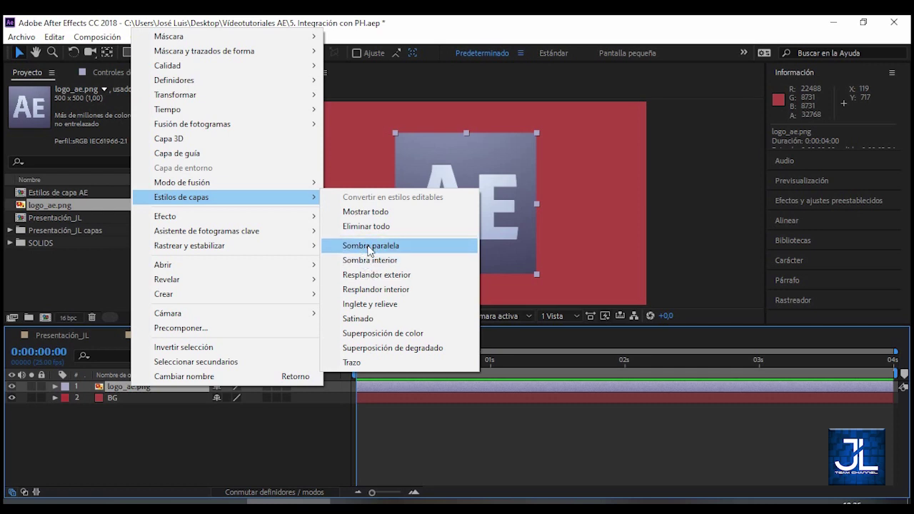
left_click(370, 246)
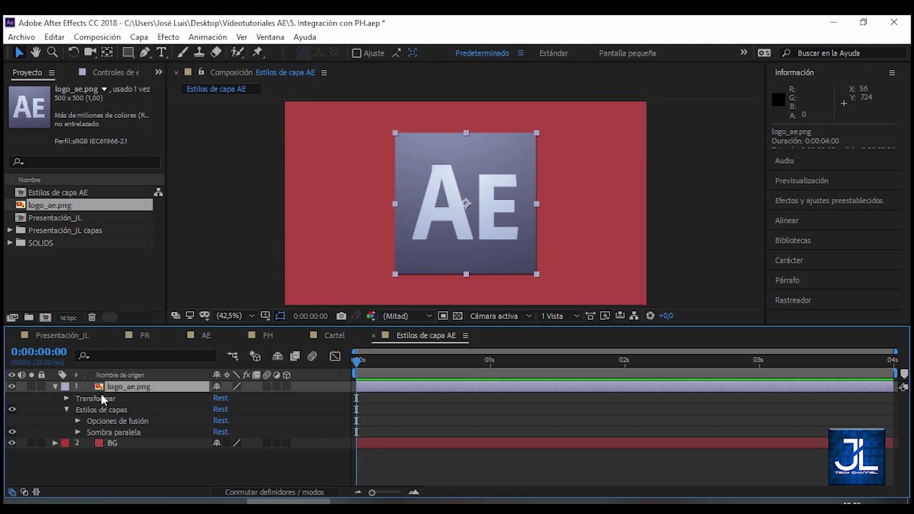
key("Return")
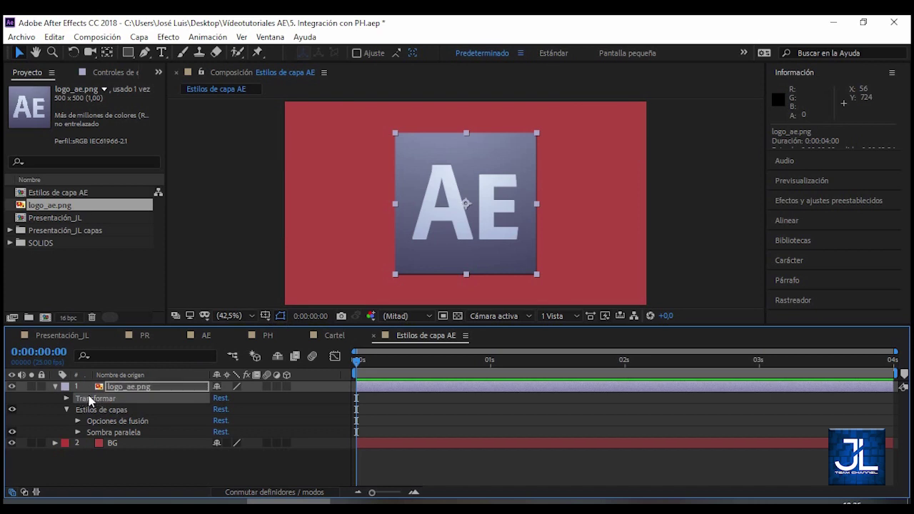
left_click(97, 410)
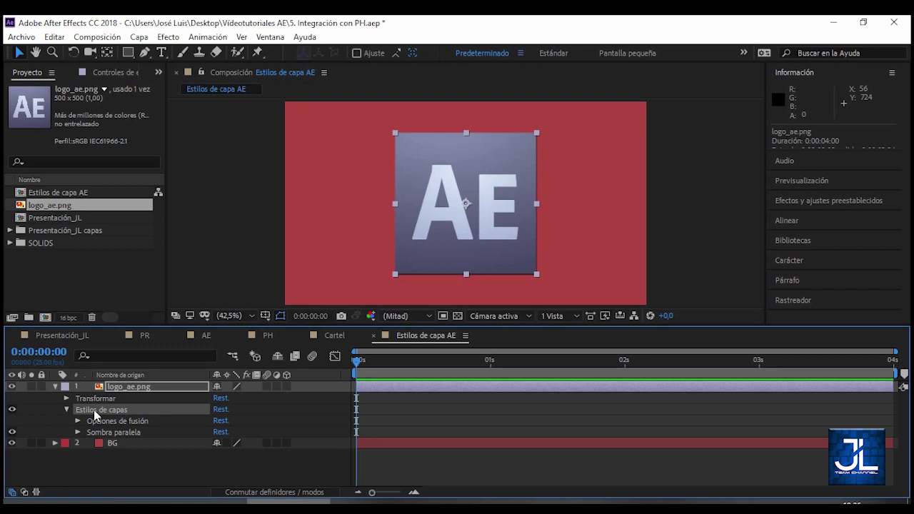
left_click(112, 422)
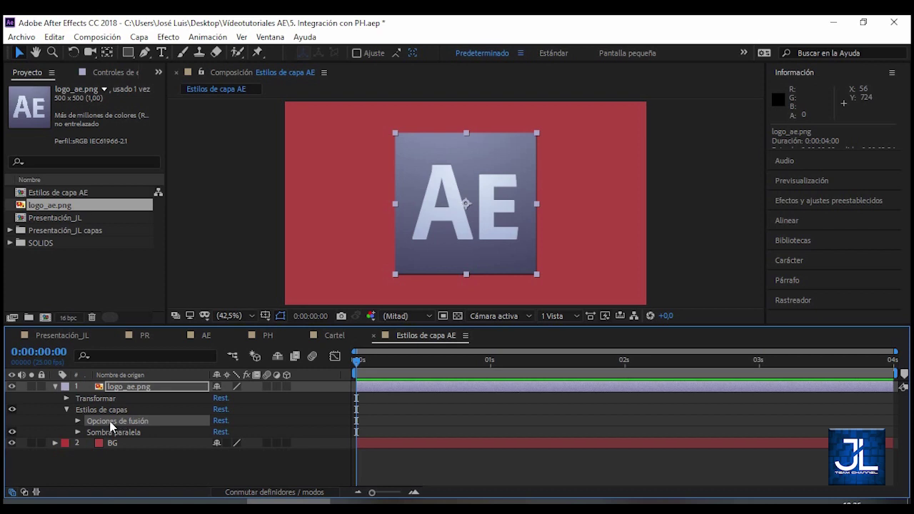
left_click(118, 433)
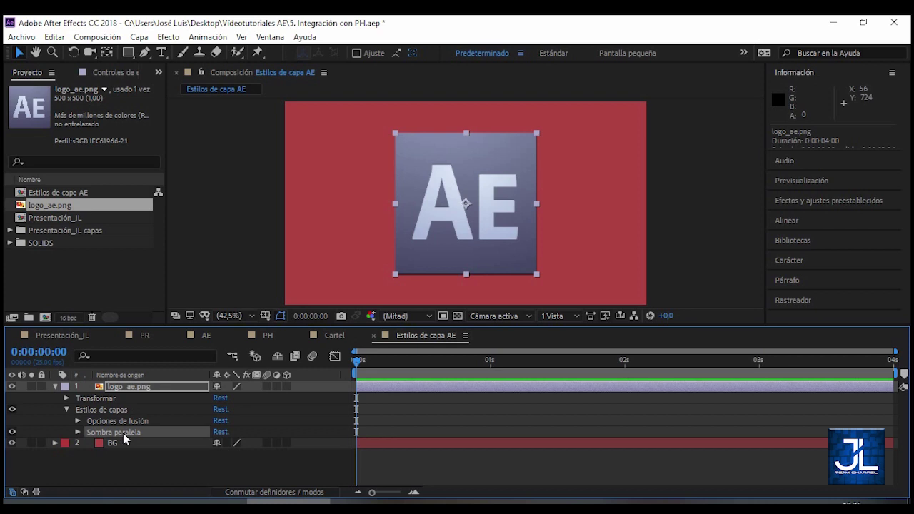
Step: Expand the logo's Sombra paralela properties, enlarge the timeline area, and set Distancia to 50 and Ángulo to 135°
left_click(77, 432)
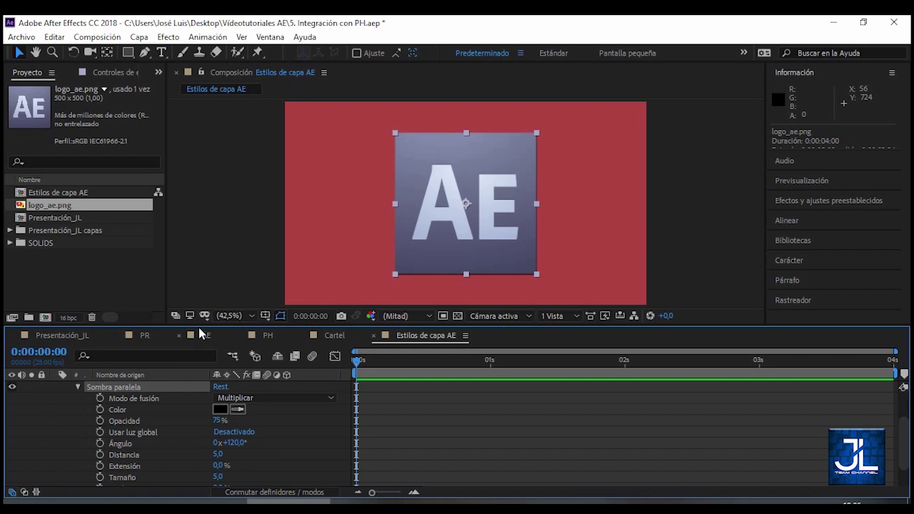
left_click_drag(199, 327, 199, 275)
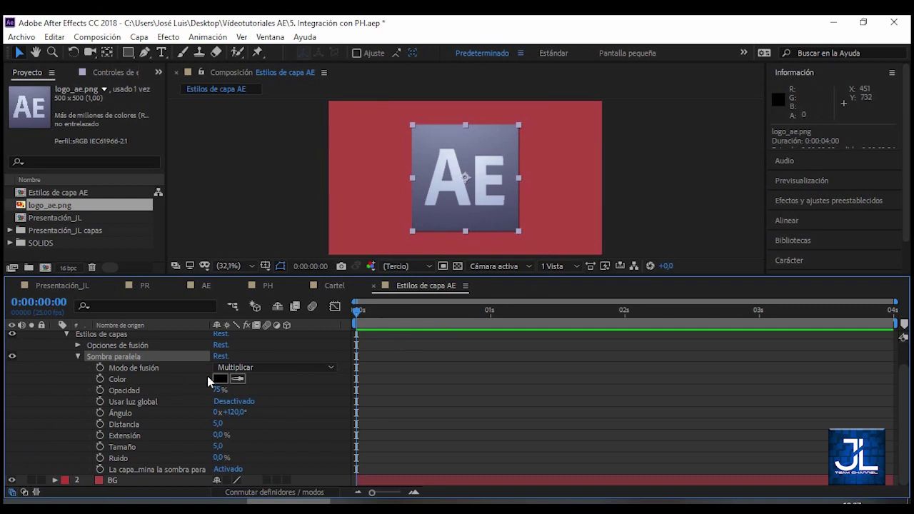
left_click_drag(218, 423, 252, 422)
left_click(221, 424)
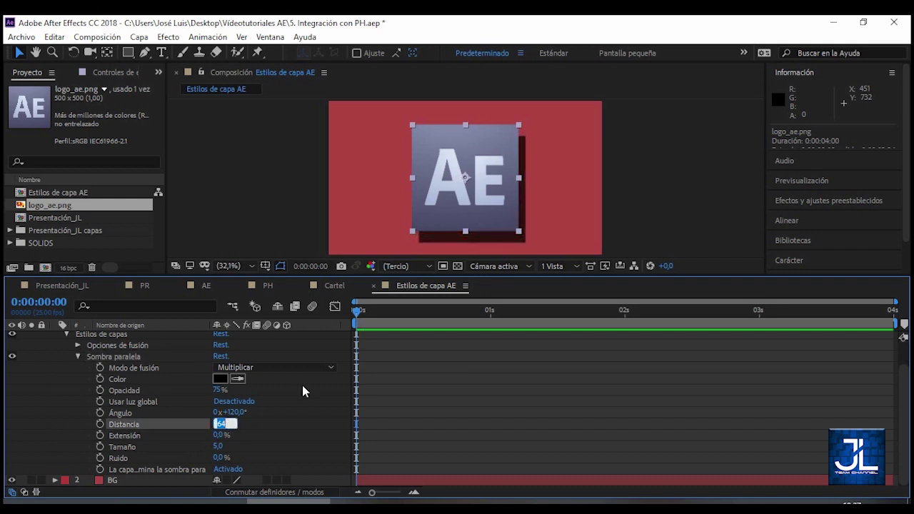
type("50")
key("Return")
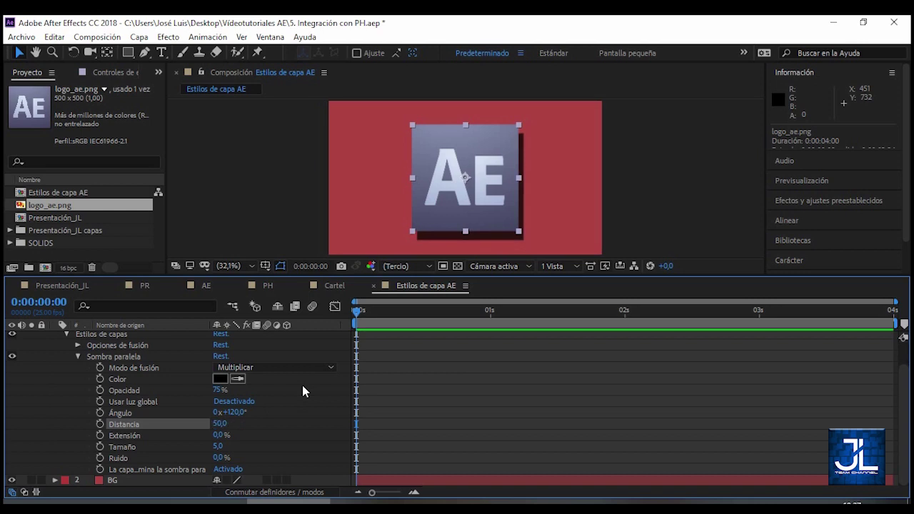
left_click(234, 414)
type("135")
key("Return")
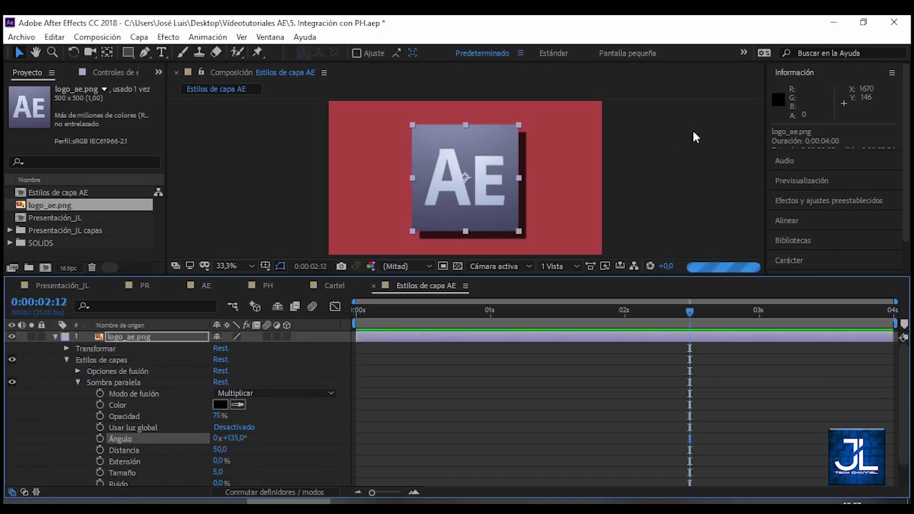
Step: Apply the Inglete y relieve layer style to the logo_ae.png layer
scroll(164, 392, "down", 2)
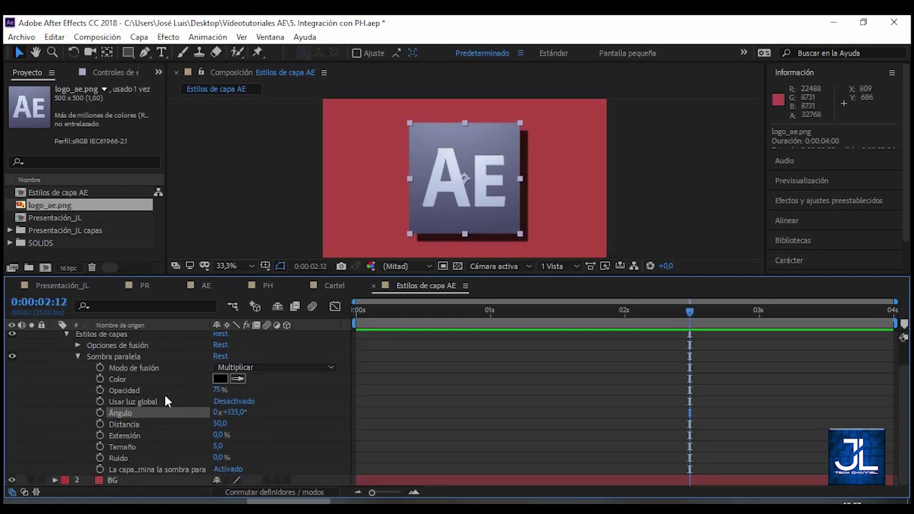
scroll(123, 353, "up", 2)
left_click(129, 338)
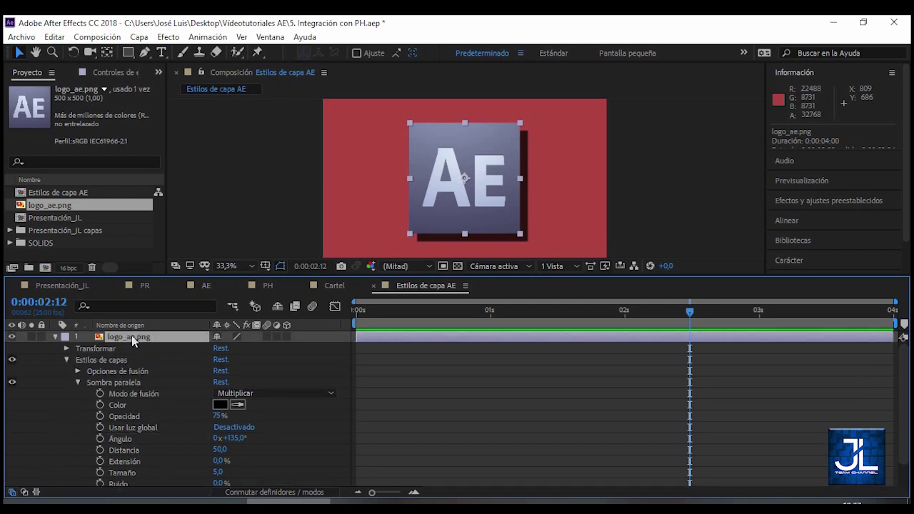
right_click(136, 340)
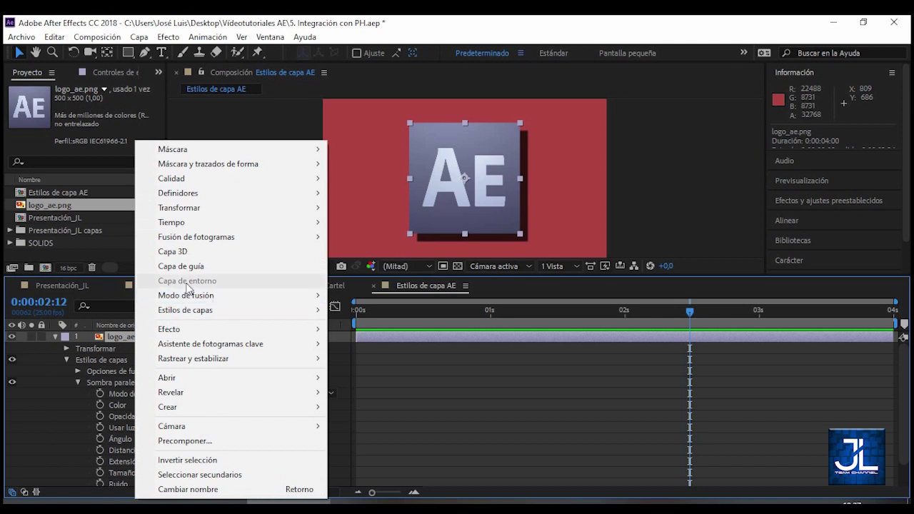
mouse_move(192, 314)
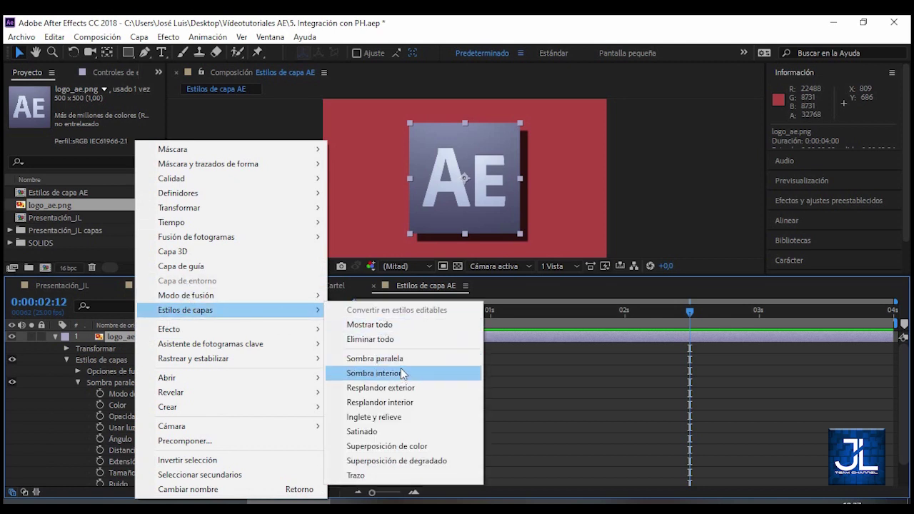
left_click(383, 419)
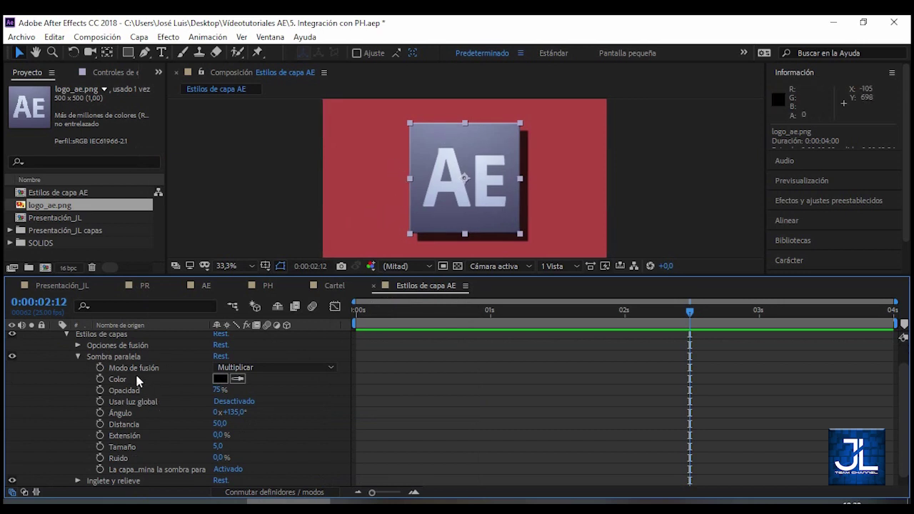
Step: Collapse the Sombra paralela properties, expand Inglete y relieve, and set its Tamaño to 25
left_click(79, 357)
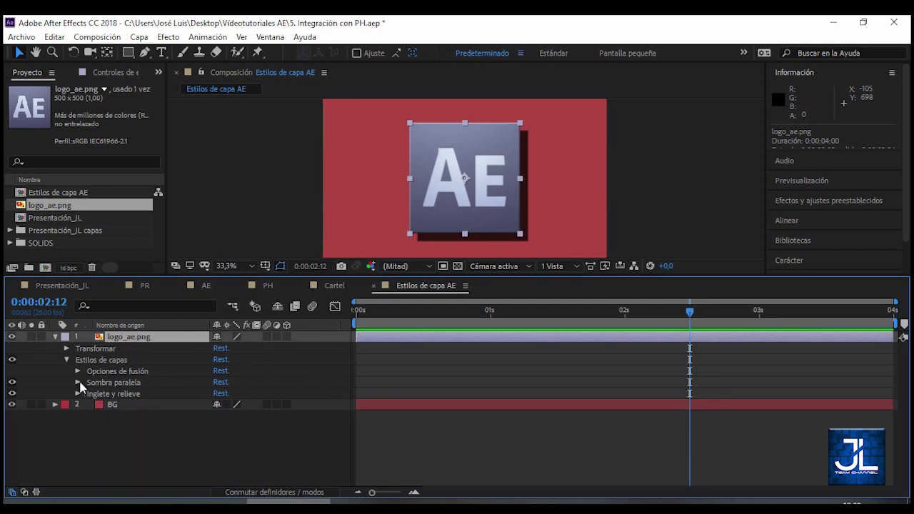
left_click(102, 384)
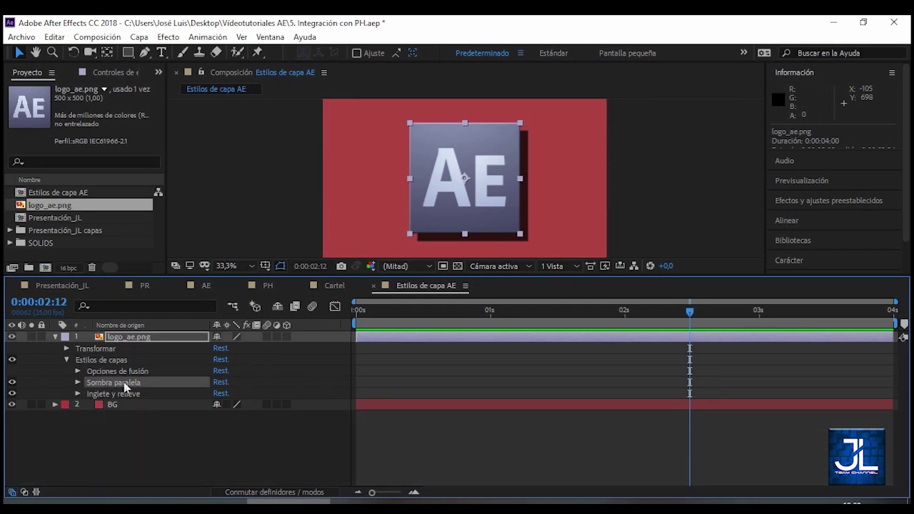
left_click(115, 395)
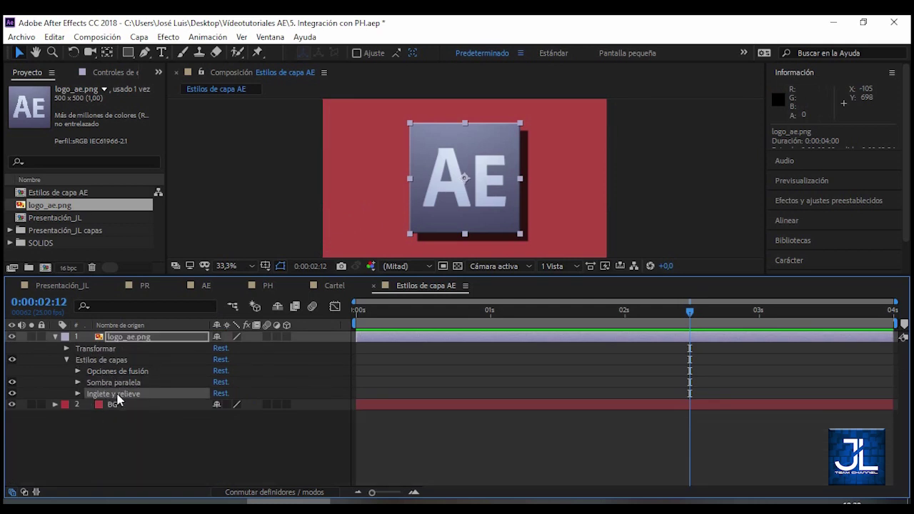
left_click(77, 394)
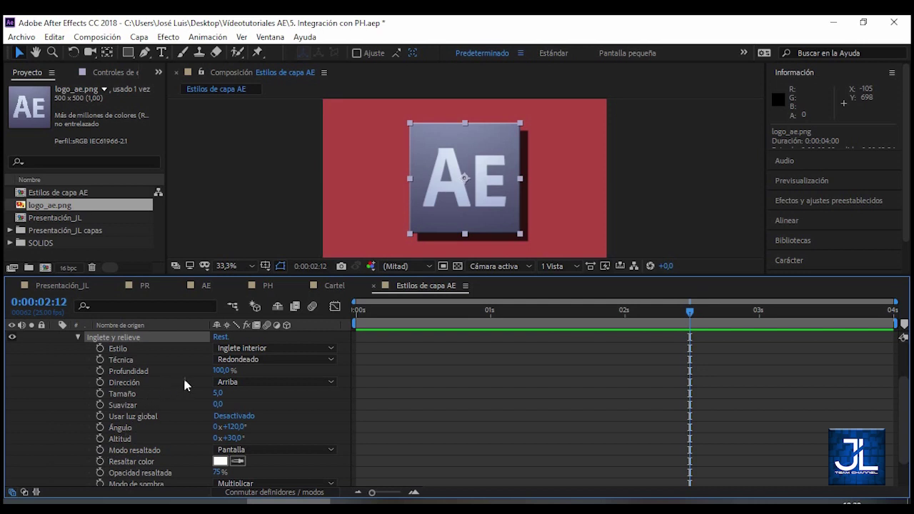
left_click(217, 394)
left_click(115, 397)
left_click_drag(217, 394, 239, 395)
left_click(221, 393)
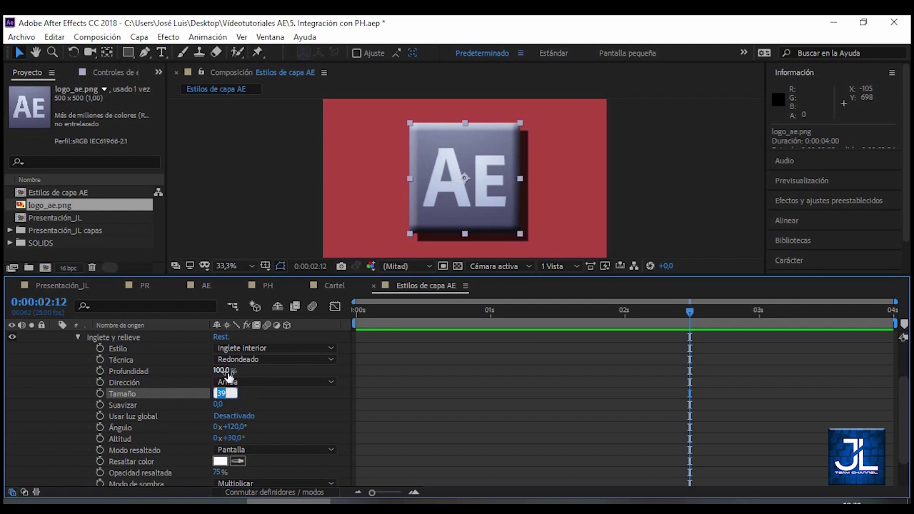
key("Return")
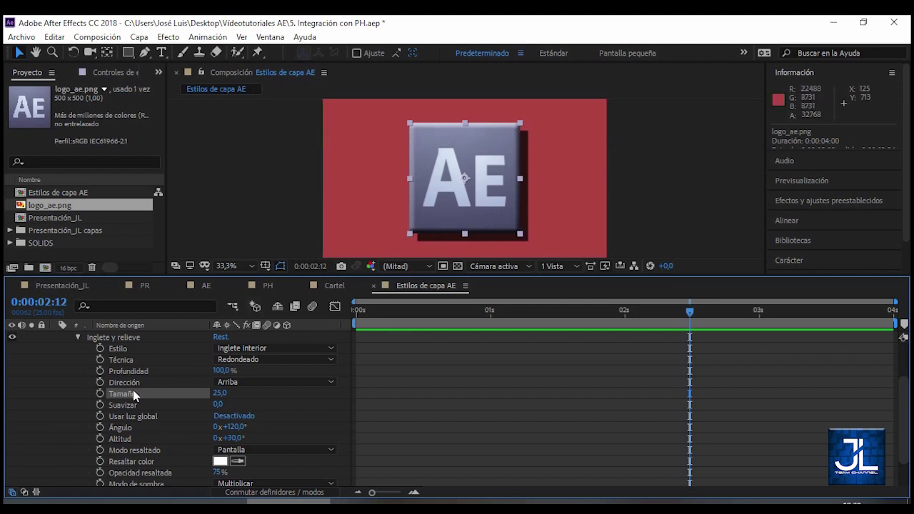
Step: Collapse Inglete y relieve and compare the logo with Sombra paralela, Inglete y relieve, and all layer styles switched off and back on
scroll(83, 374, "up", 2)
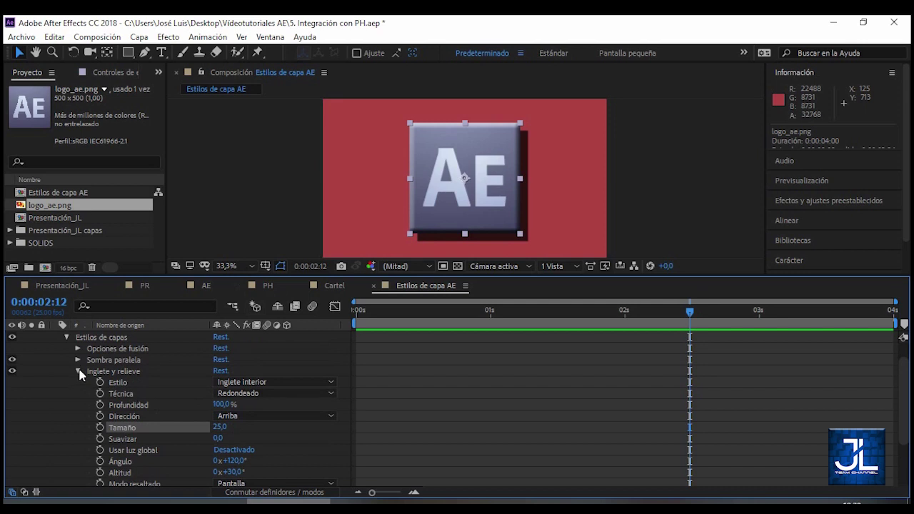
left_click(77, 372)
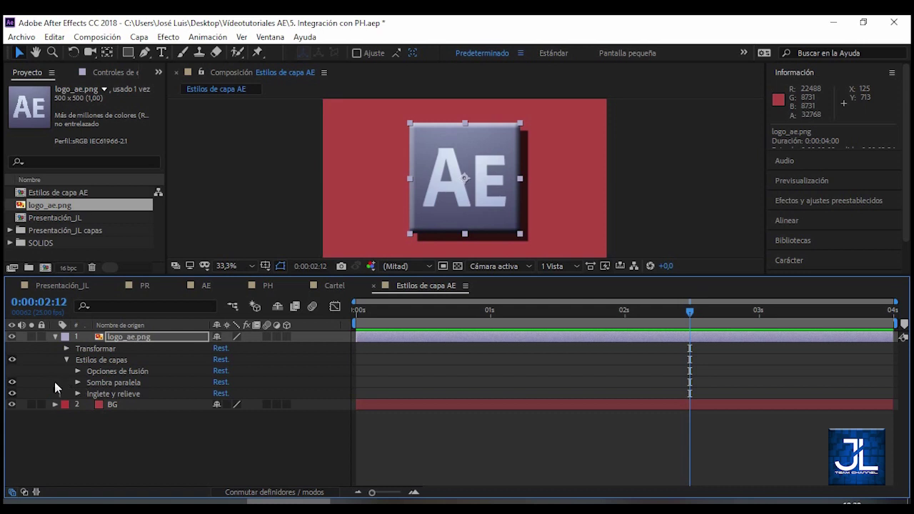
left_click(12, 382)
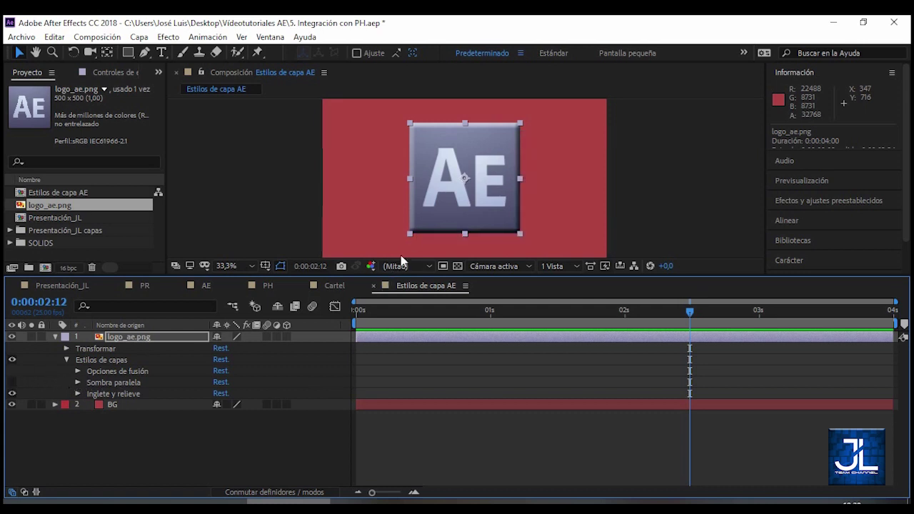
left_click(12, 382)
left_click(12, 393)
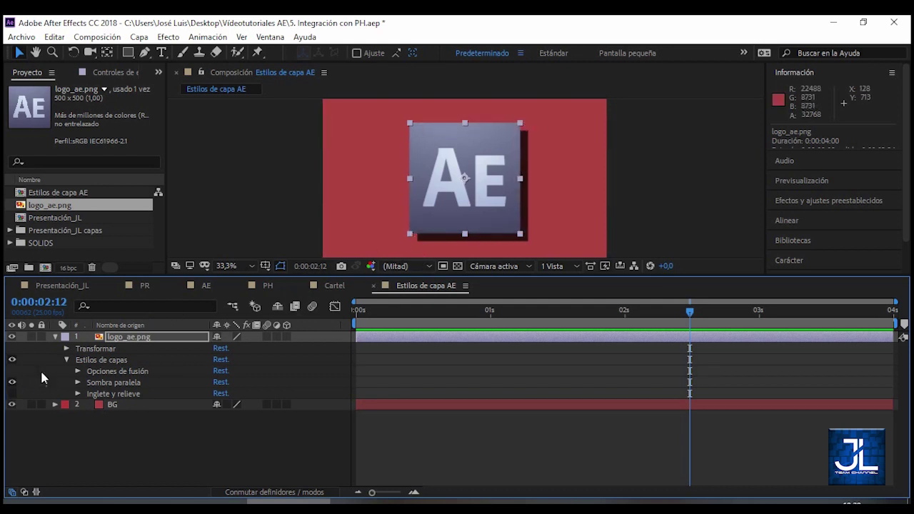
left_click(12, 393)
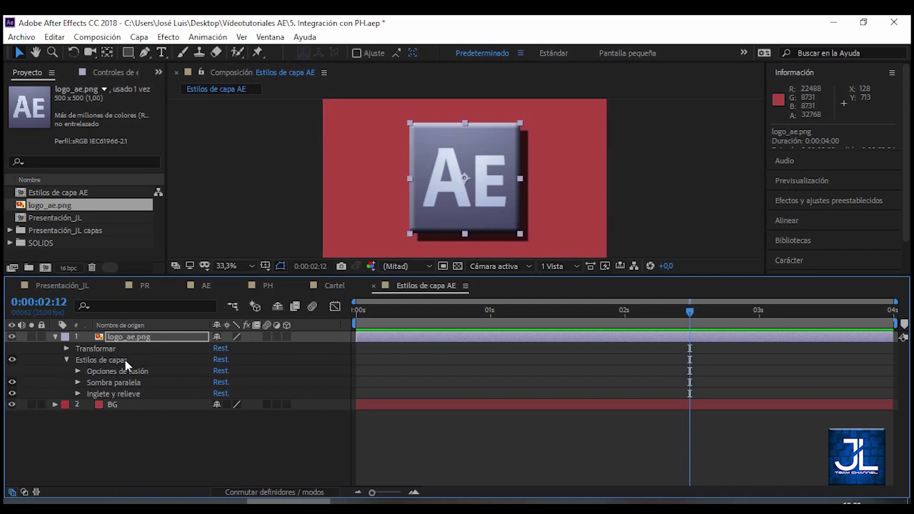
left_click(12, 360)
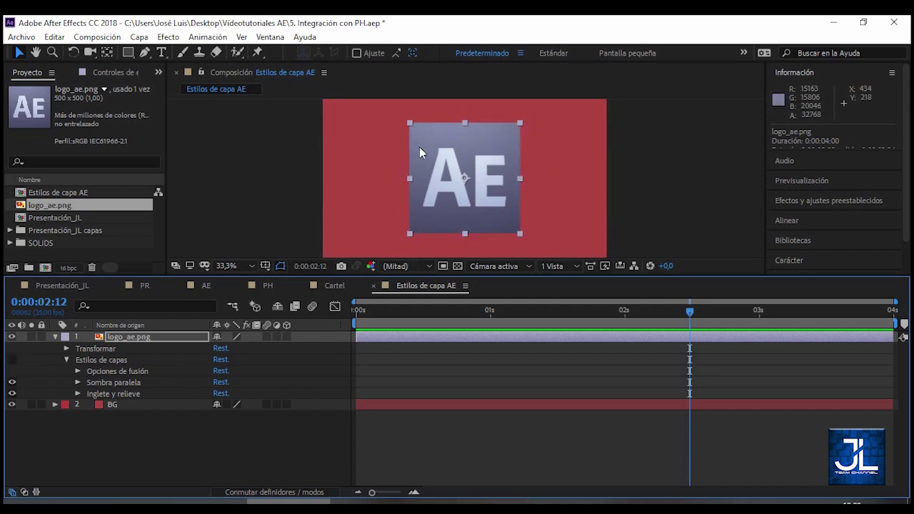
left_click(13, 360)
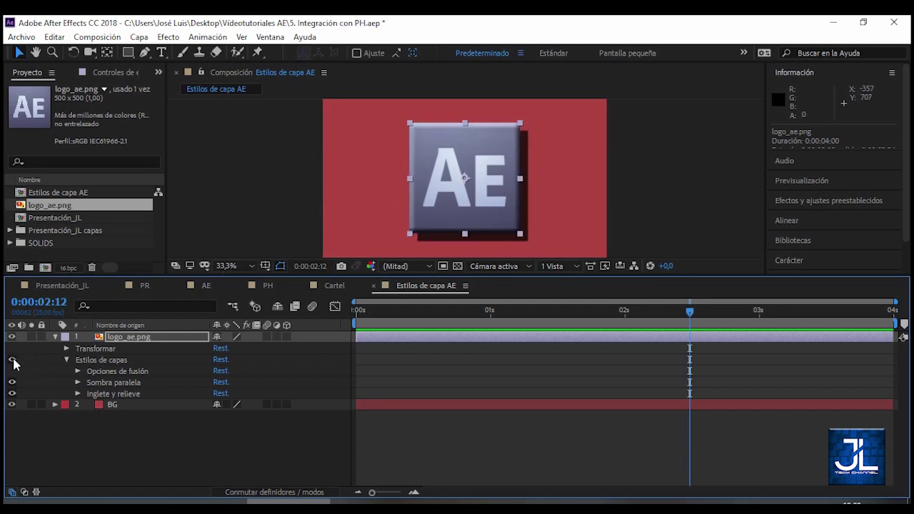
Step: Return to 0:00:00:00 and move the logo to the left side of the composition, at about position 301, 348
key("alt+Tab")
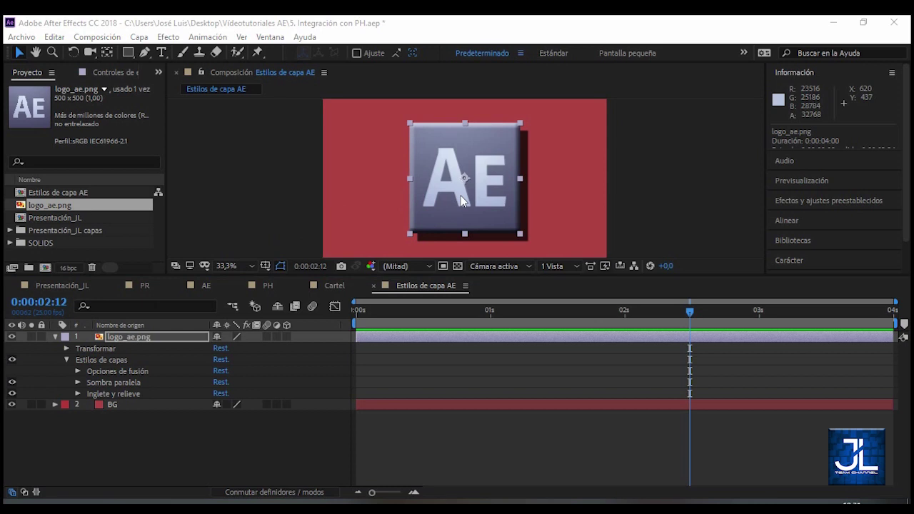
left_click(125, 336)
left_click_drag(378, 312, 350, 314)
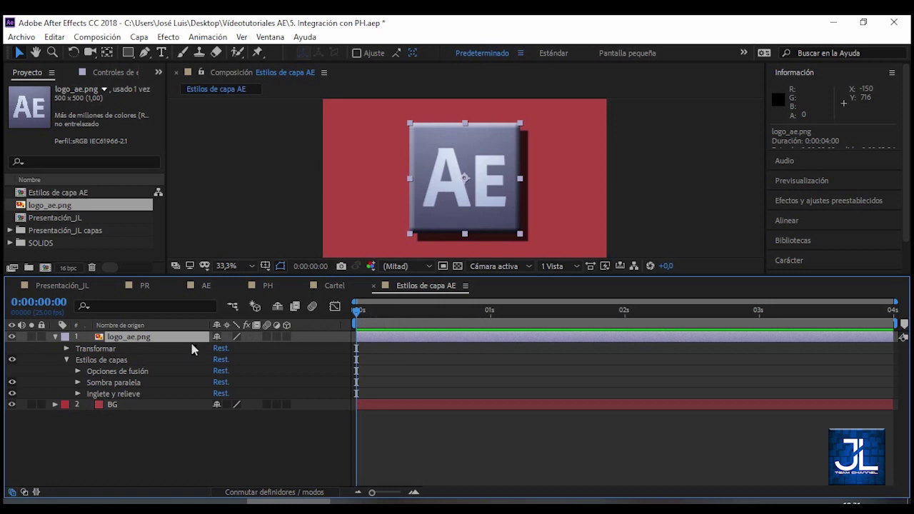
left_click_drag(454, 195, 379, 191)
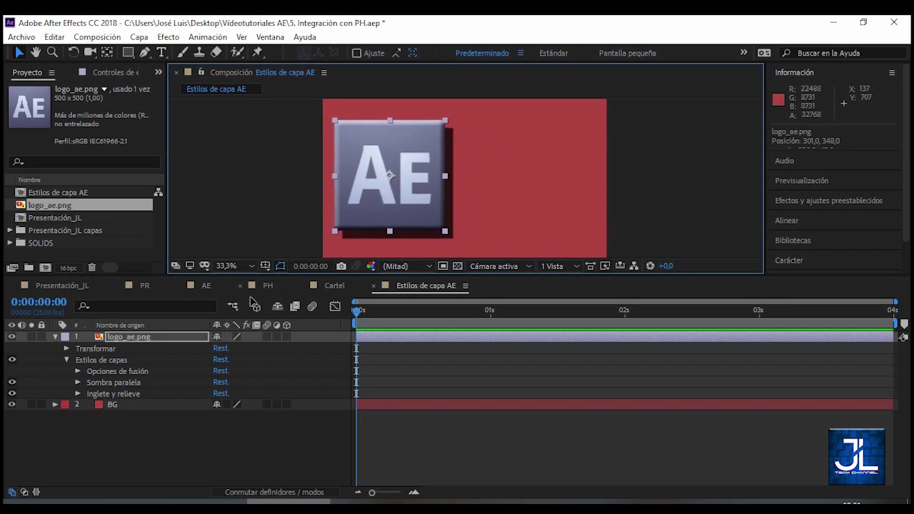
Step: Add an Escala keyframe of 0% to the logo_ae.png layer at 0:00:00:00
left_click(130, 337)
key("s")
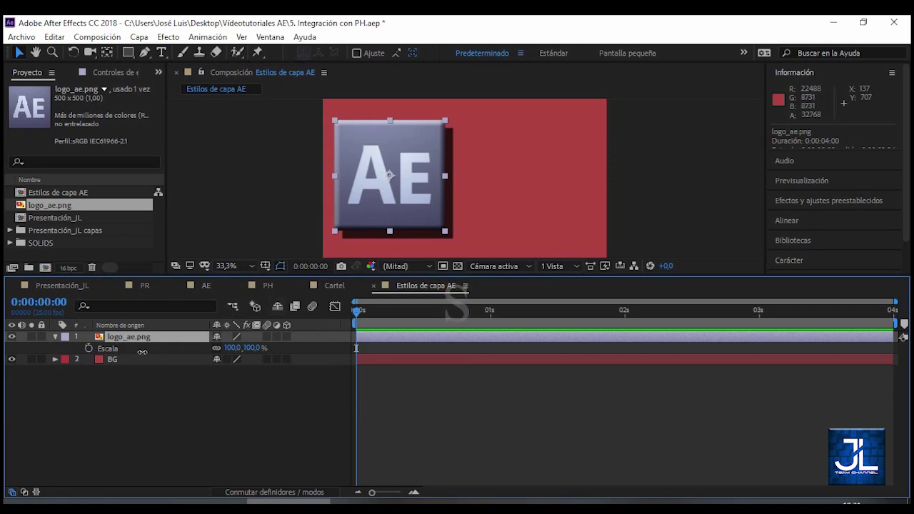
left_click(89, 348)
left_click(234, 348)
type("0")
key("Return")
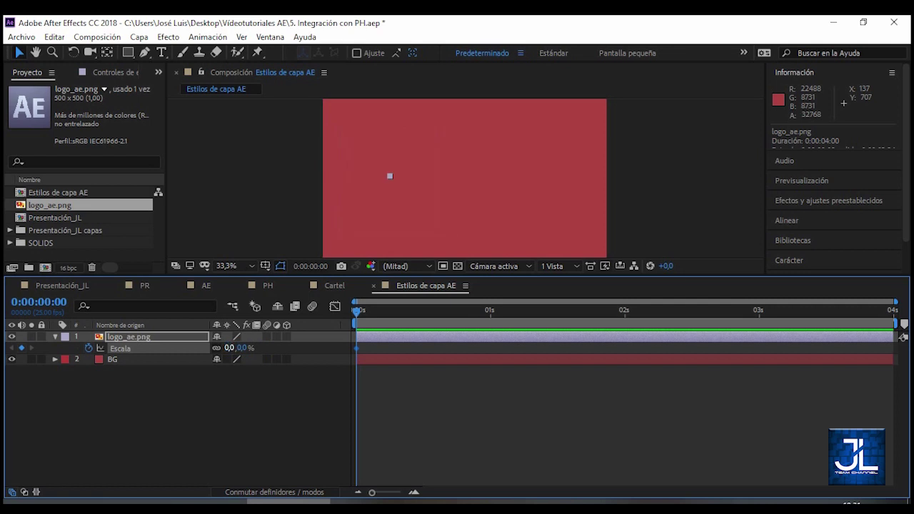
Step: Add an Escala keyframe of 75% at 0:00:00:24 and preview the animation from the start
left_click(487, 311)
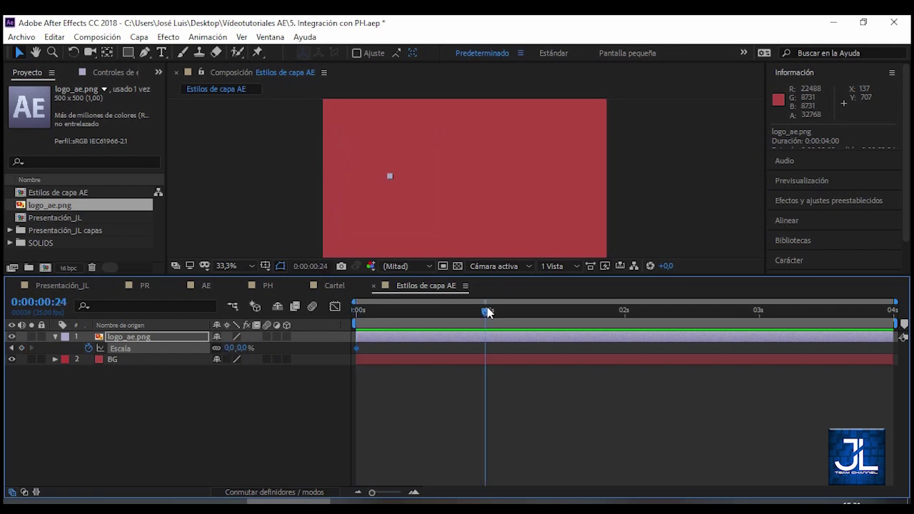
left_click(230, 348)
type("7")
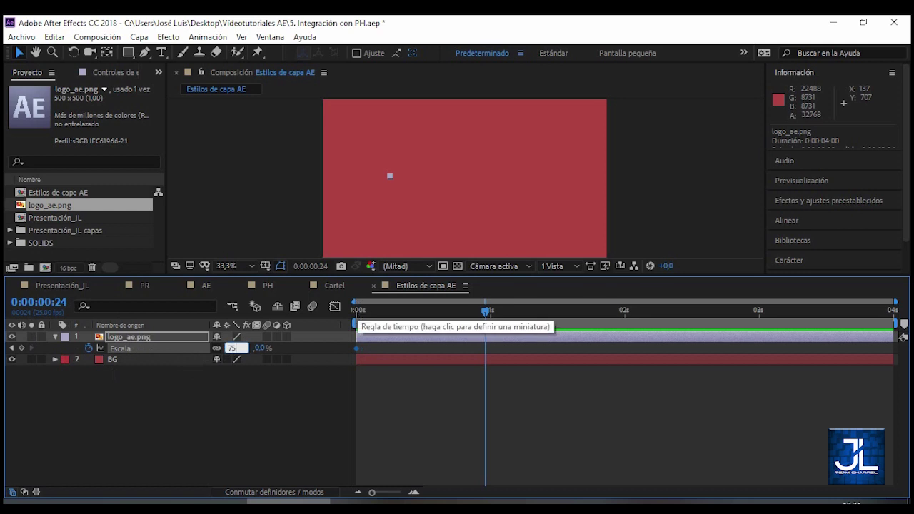
type("5")
key("Return")
left_click(357, 312)
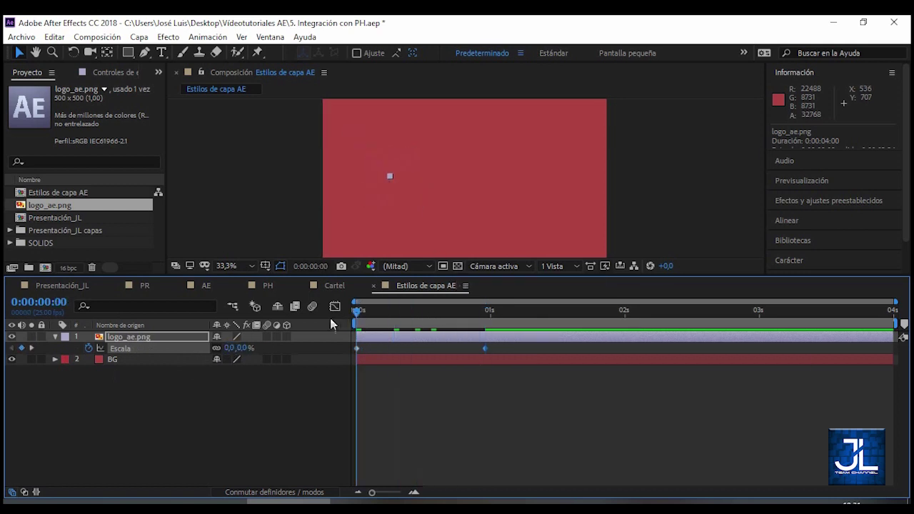
key("space")
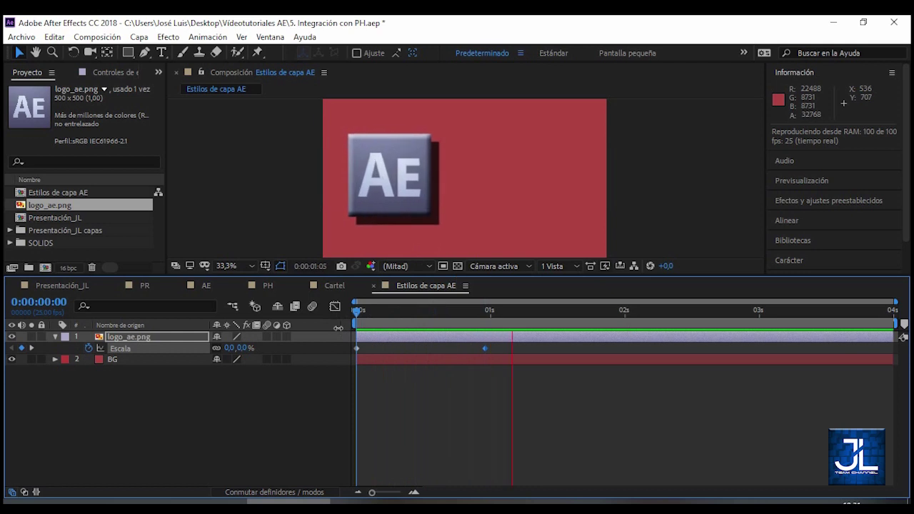
Step: Add an intermediate Escala keyframe of 85% at 0:00:00:18 and preview the animation from the start
left_click(460, 311)
left_click_drag(464, 312, 486, 314)
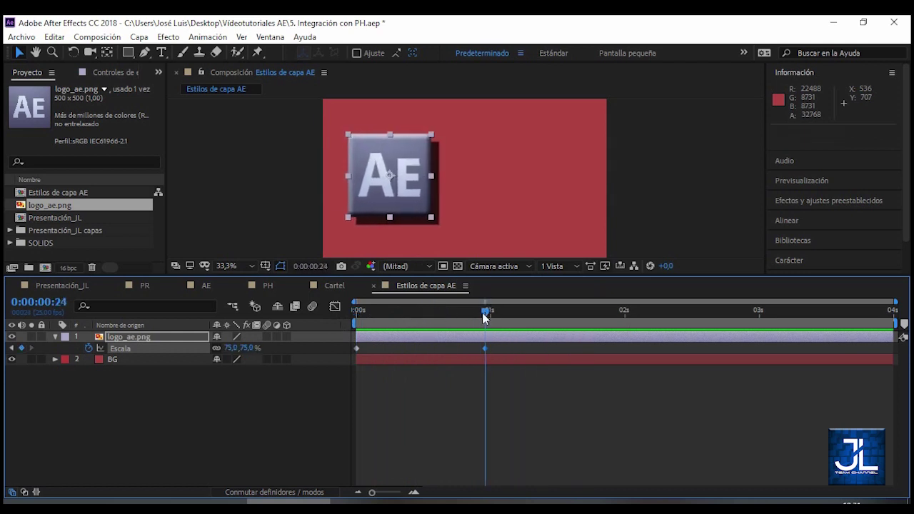
left_click_drag(484, 312, 454, 313)
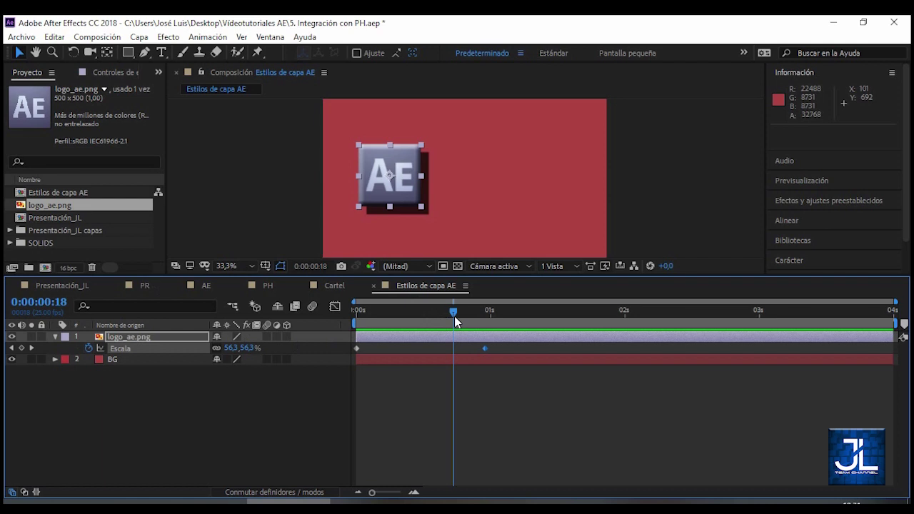
left_click(231, 347)
type("85")
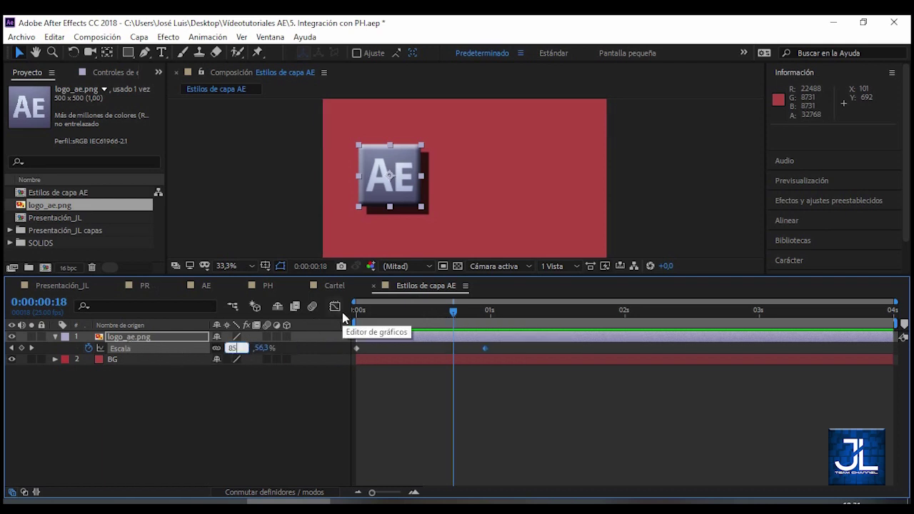
key("Return")
left_click_drag(378, 315, 338, 323)
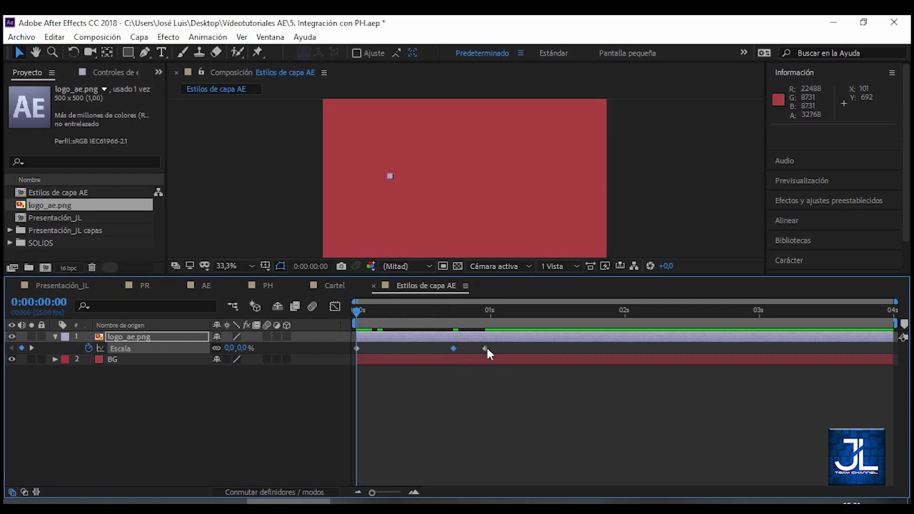
left_click_drag(384, 313, 347, 316)
key("space")
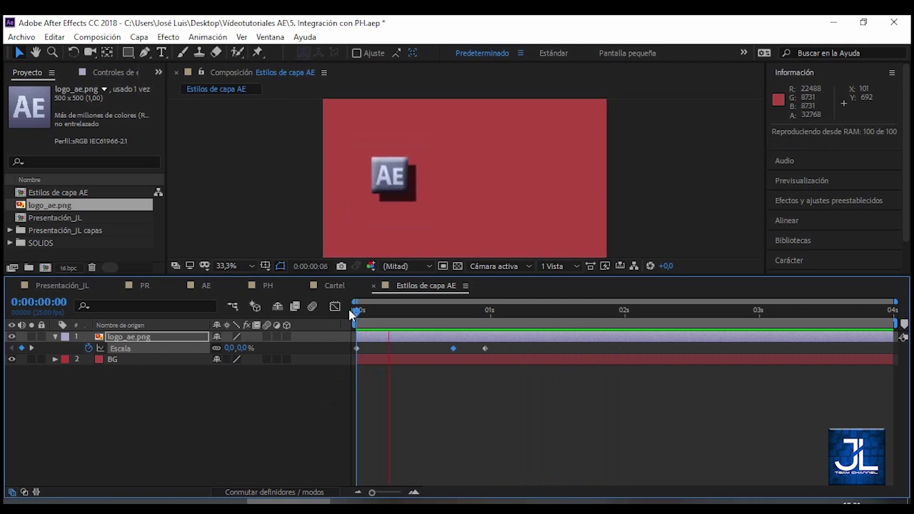
key("space")
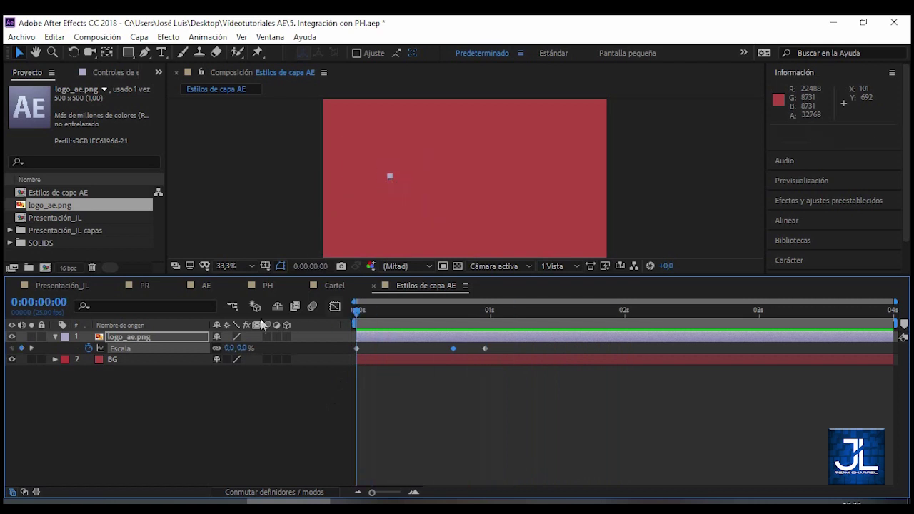
Step: Apply Easy Ease to all the logo's Escala keyframes and start a preview
left_click(130, 348)
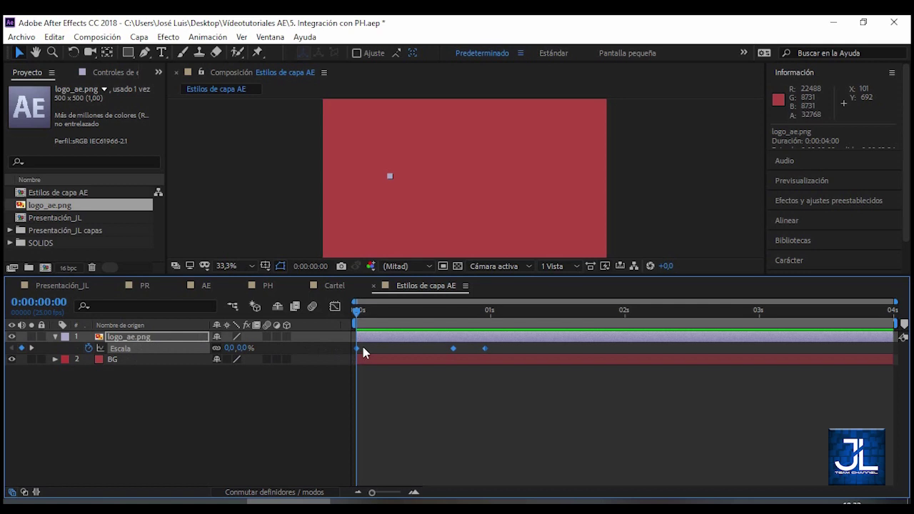
key("F9")
key("space")
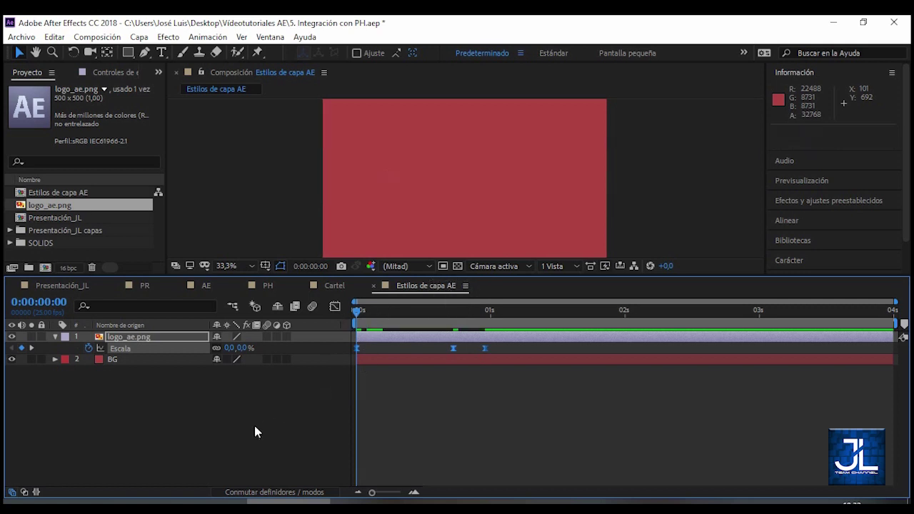
Step: Apply the Resplandor interior layer style to the logo_ae.png layer with the time set to 0:00:00:24
left_click(377, 311)
left_click_drag(389, 310, 485, 316)
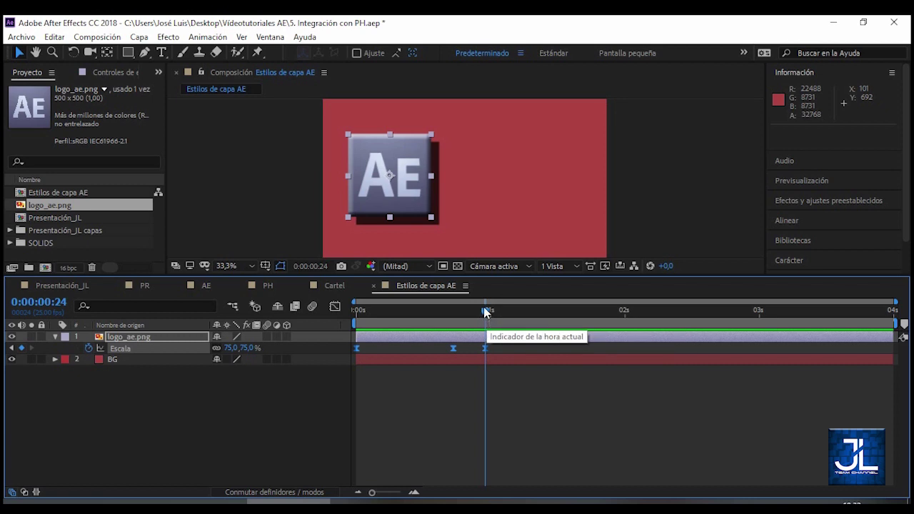
left_click(146, 341)
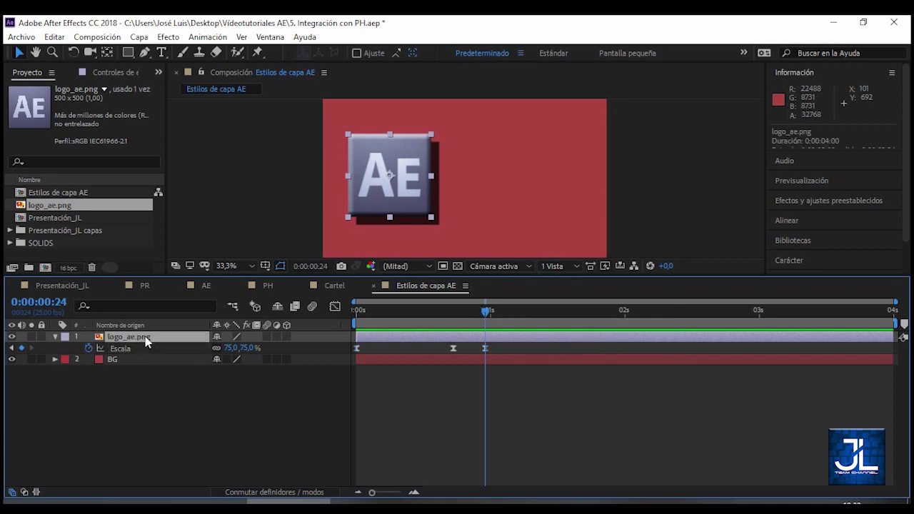
right_click(144, 341)
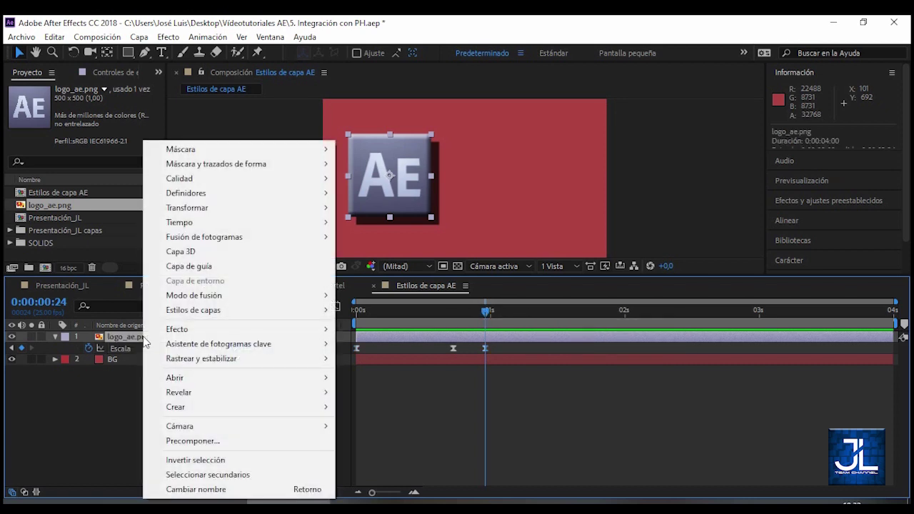
mouse_move(209, 312)
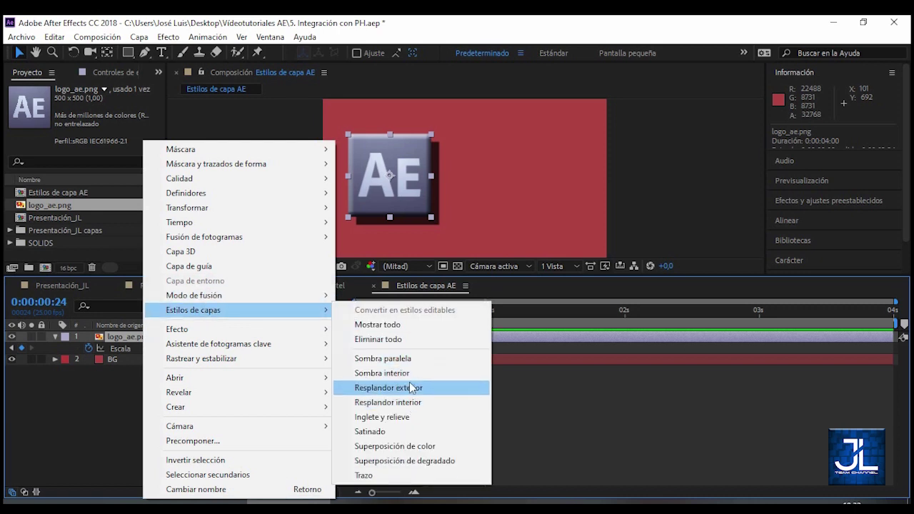
left_click(408, 404)
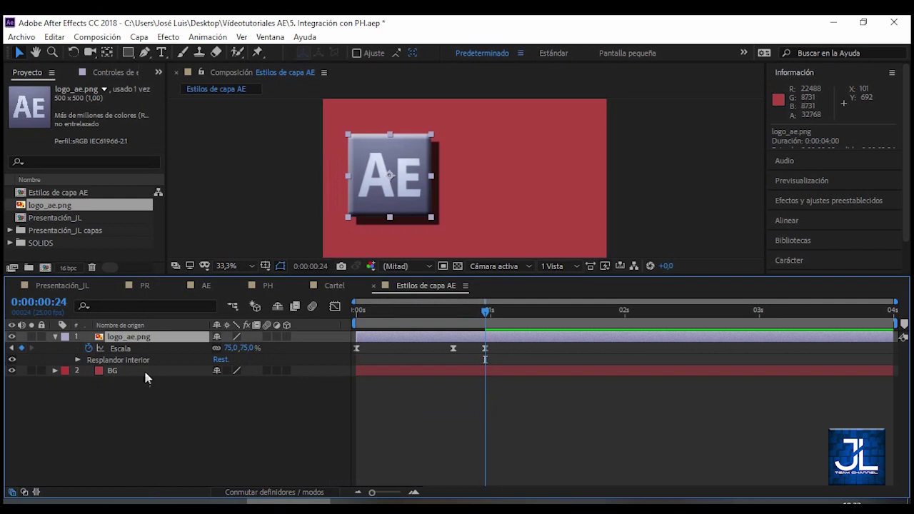
Step: Set the Resplandor interior color to pure yellow, FFFF00
left_click(77, 360)
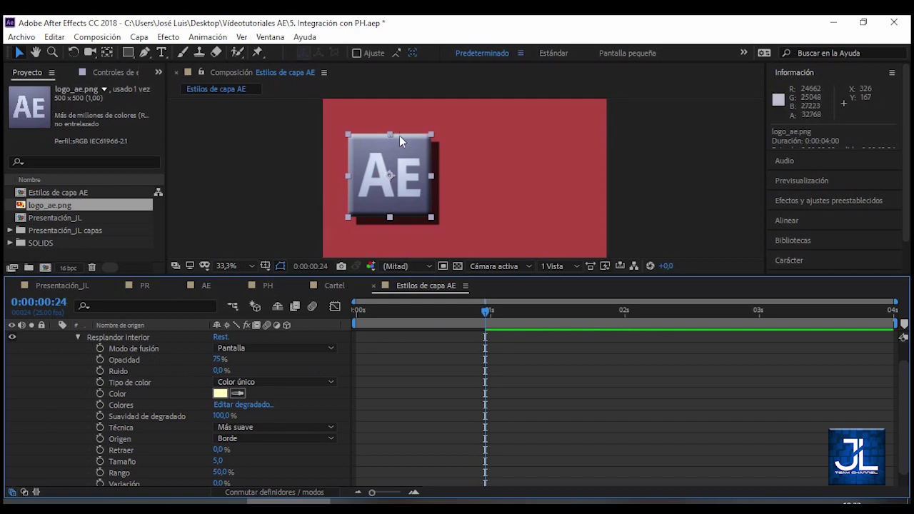
left_click(219, 394)
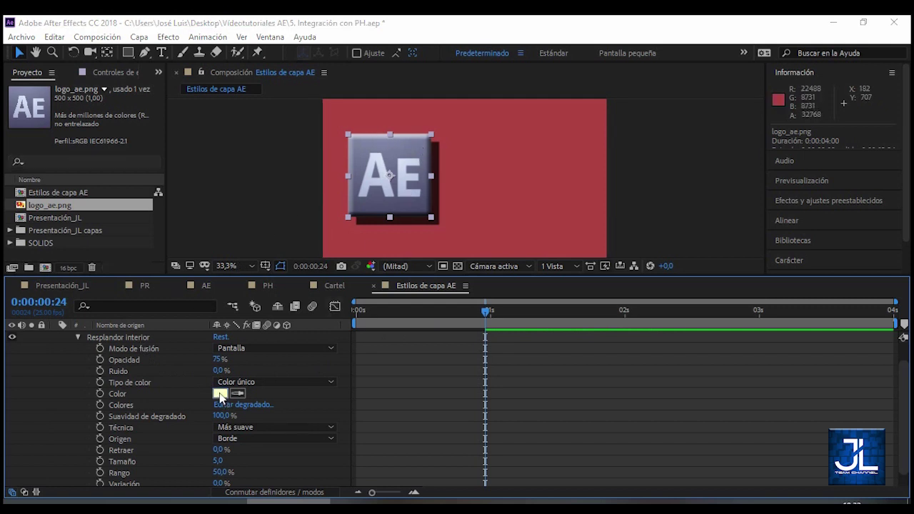
left_click_drag(206, 287, 233, 275)
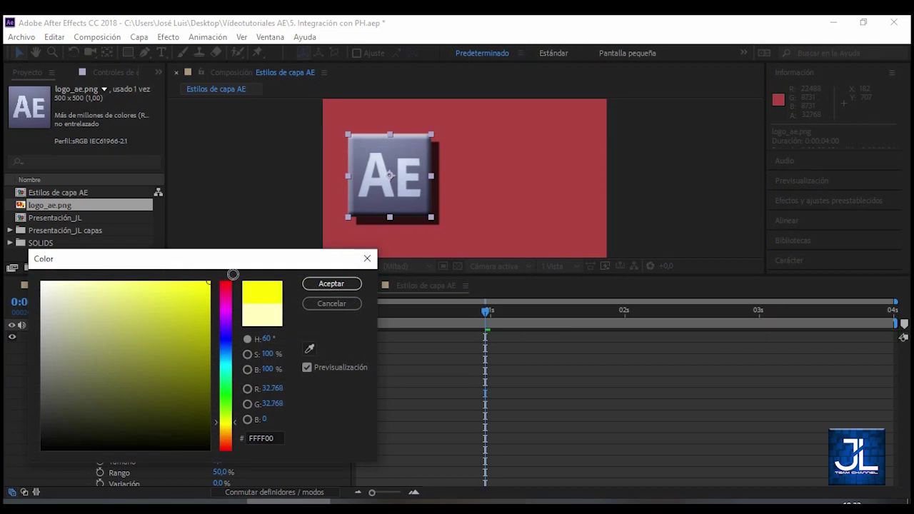
left_click(322, 284)
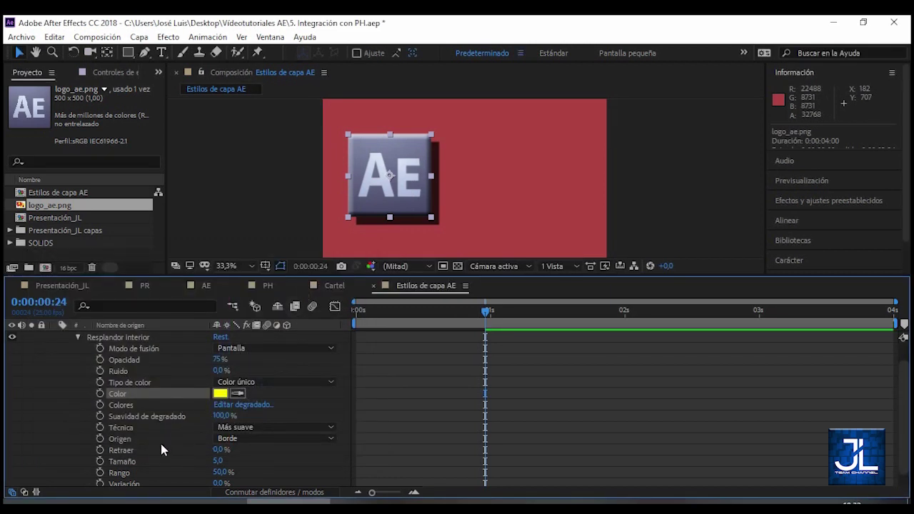
Step: Add a Resplandor interior Tamaño keyframe of 0 at 0:00:00:24
left_click(115, 462)
left_click_drag(217, 466, 268, 467)
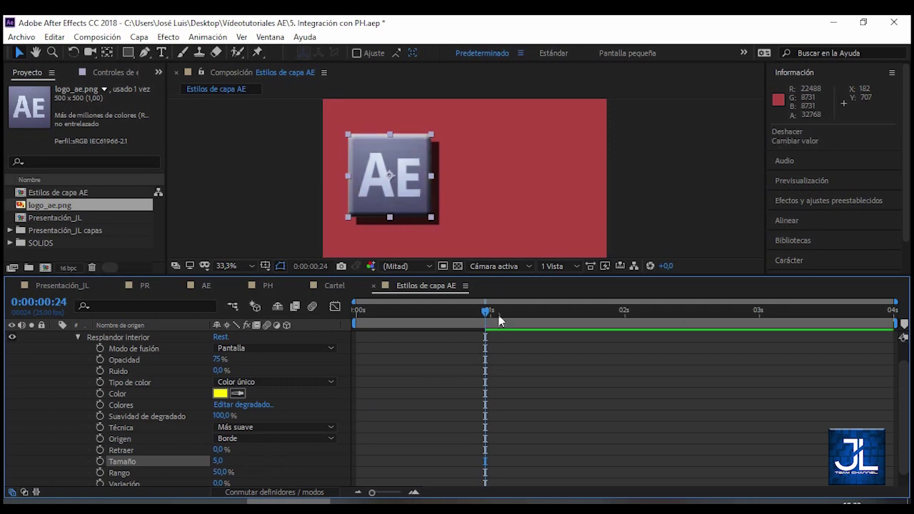
left_click(100, 462)
left_click(218, 461)
type("0")
key("Return")
Step: Add a Resplandor interior Tamaño keyframe of 100 at 0:00:01:24 and preview the animation from the start
left_click(619, 312)
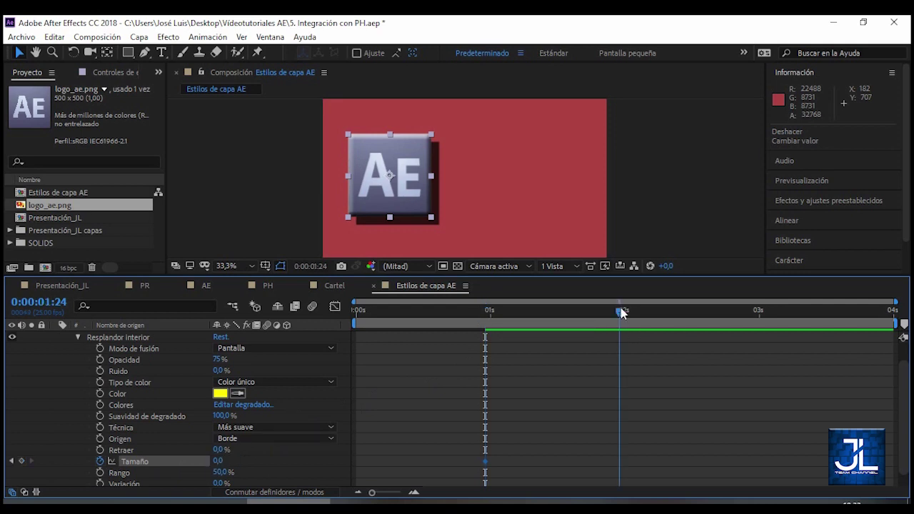
left_click(218, 460)
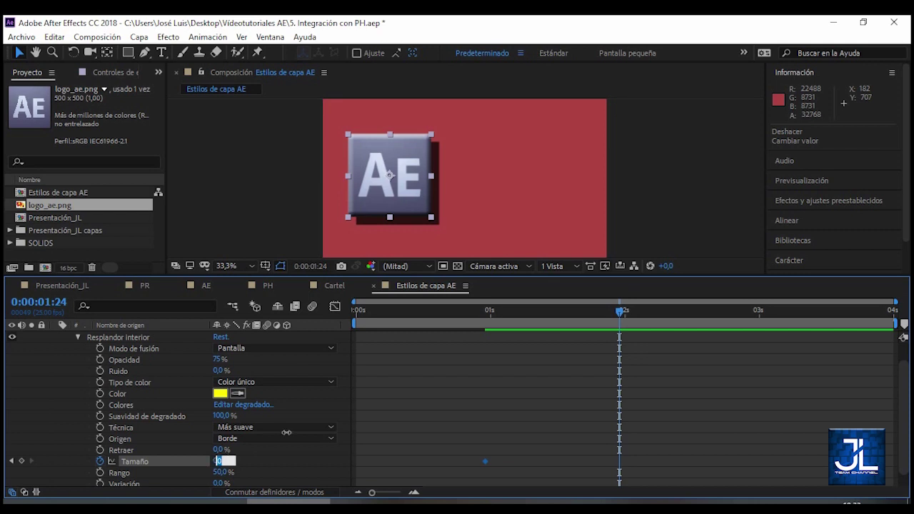
type("100")
key("Return")
left_click_drag(459, 312, 348, 324)
key("space")
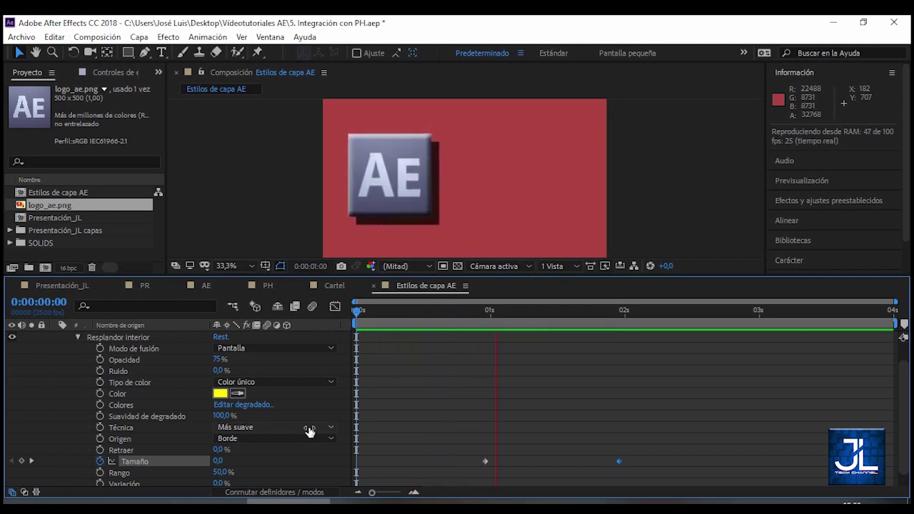
left_click(496, 313)
left_click_drag(498, 314, 619, 315)
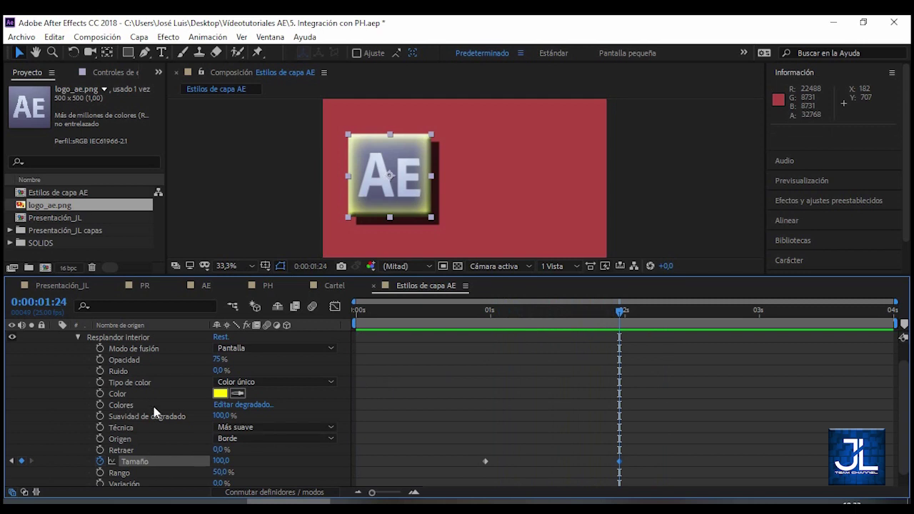
Step: Reveal all the modified properties of the logo_ae.png layer in the timeline
scroll(87, 401, "up", 2)
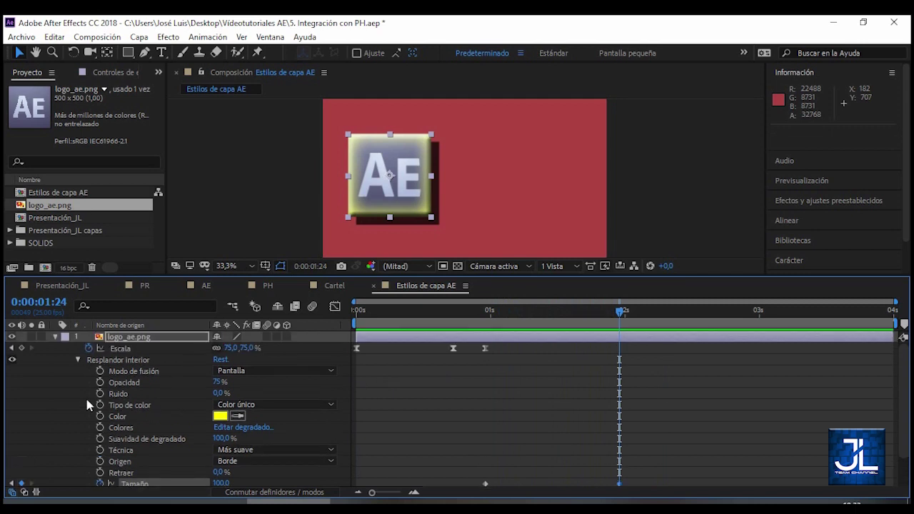
left_click(121, 338)
key("u")
key("u")
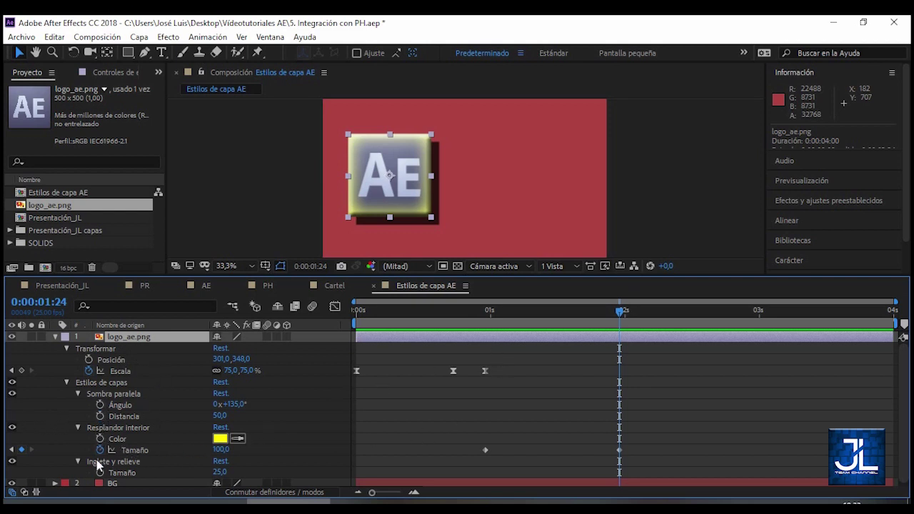
Step: Apply Easy Ease to both Resplandor interior Tamaño keyframes and preview the animation from the start
left_click(134, 450)
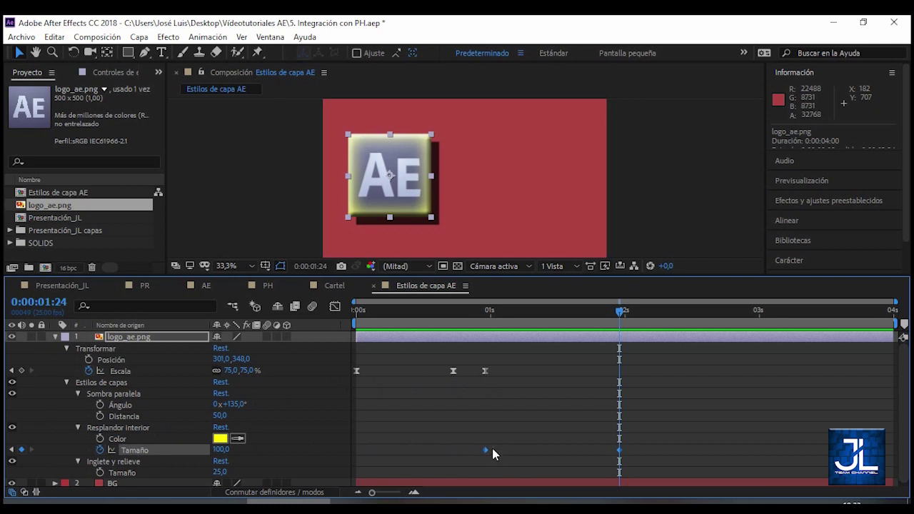
key("F9")
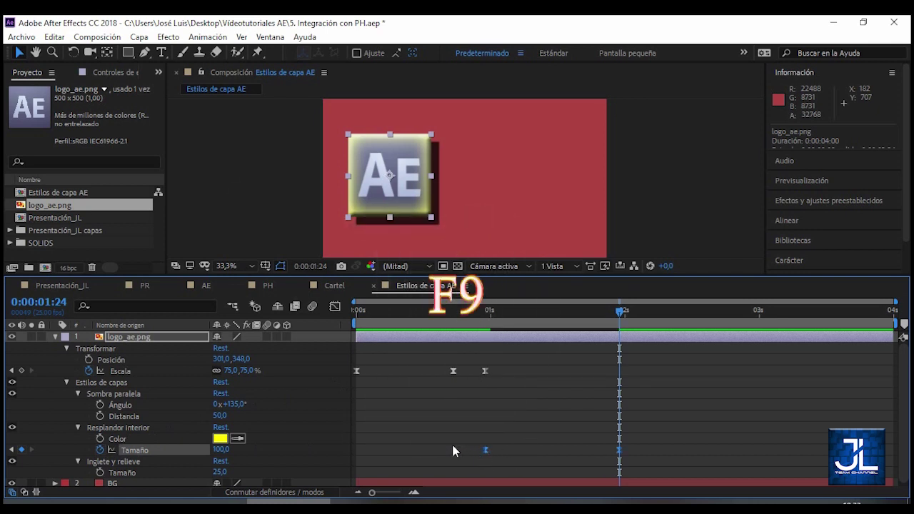
left_click_drag(371, 313, 327, 317)
key("space")
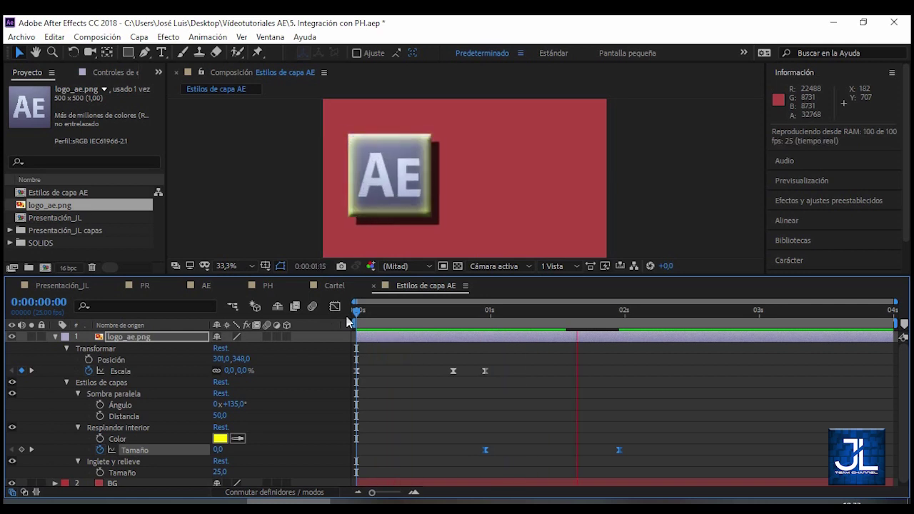
left_click_drag(372, 313, 426, 317)
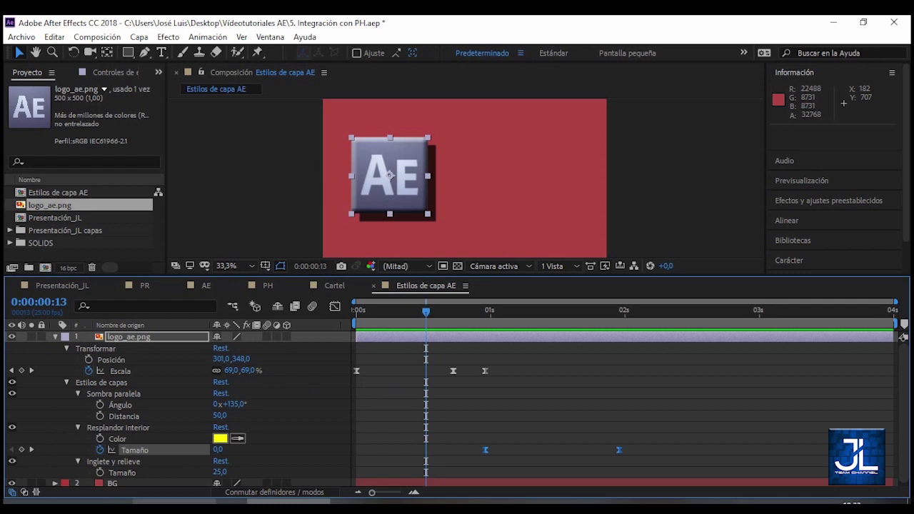
Step: Switch to Photoshop and examine the Logo PH layer's effects by hiding and reshowing Sombra paralela and Bisel y relieve in turn
left_click(175, 504)
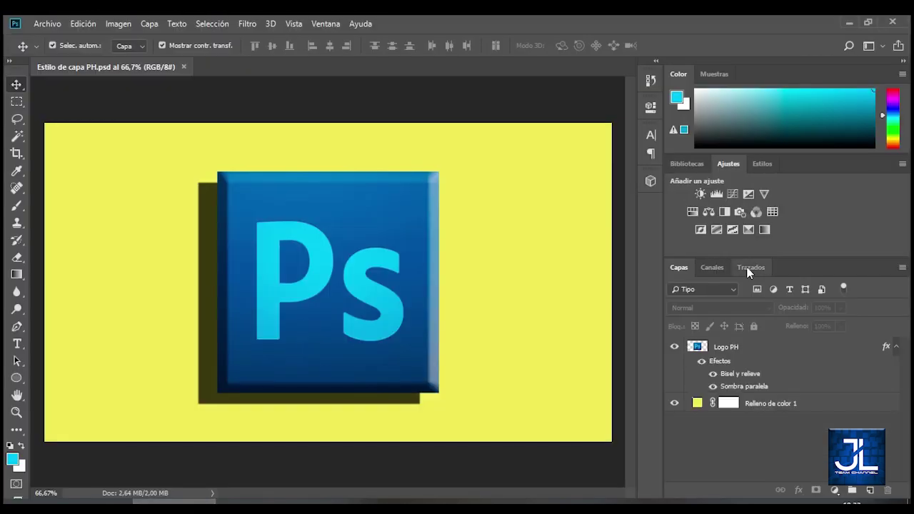
left_click(733, 348)
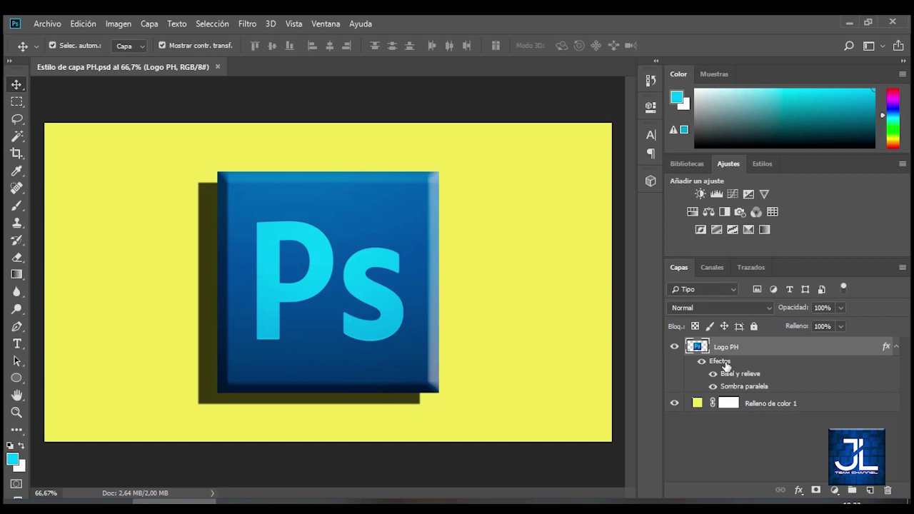
left_click(799, 491)
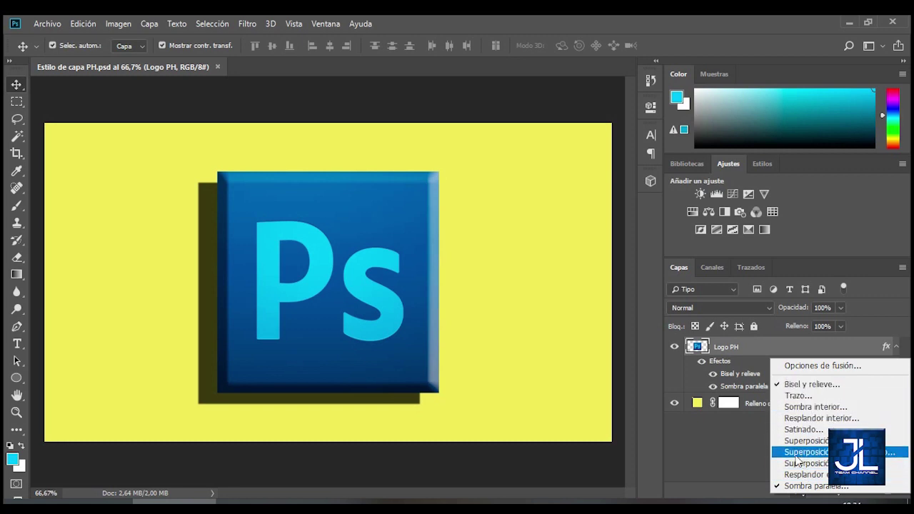
left_click(715, 389)
left_click(715, 389)
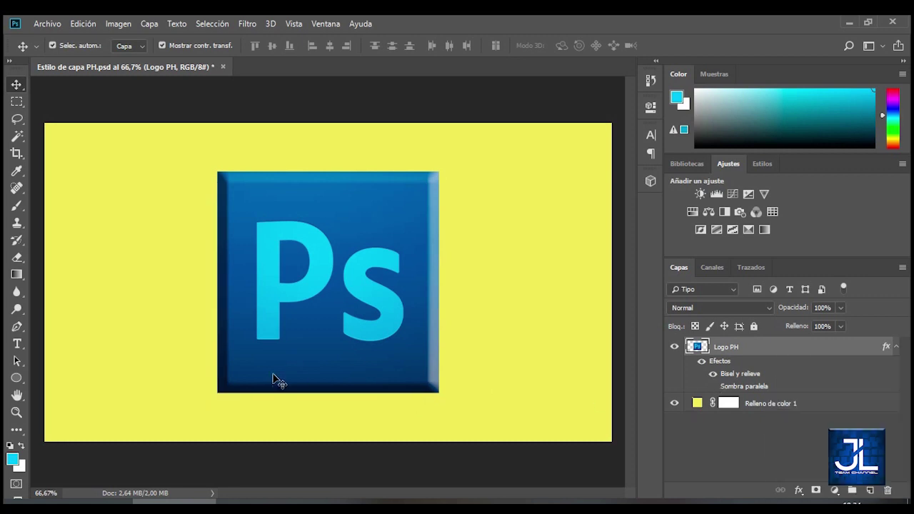
left_click(715, 388)
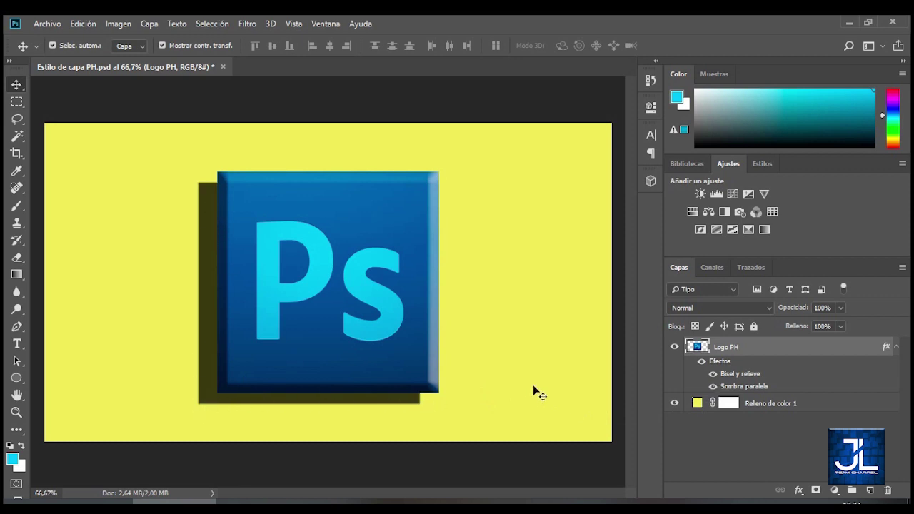
left_click(713, 374)
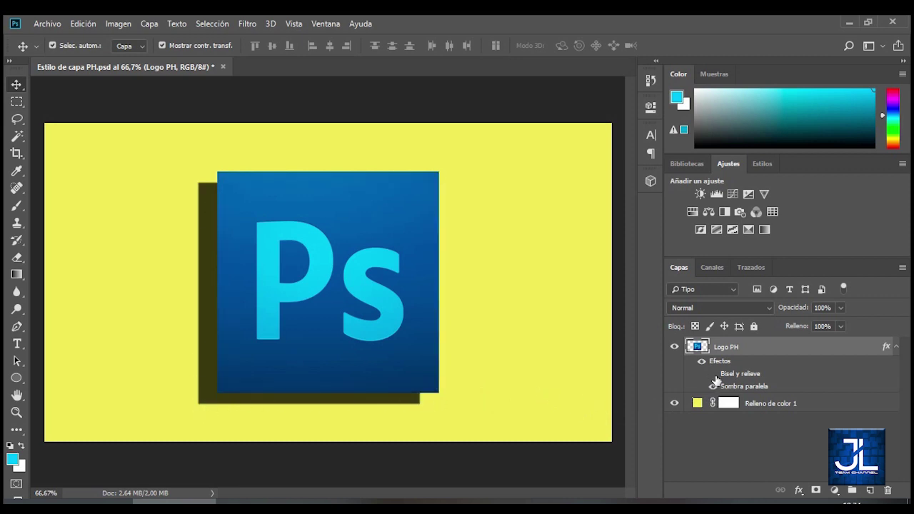
left_click(713, 374)
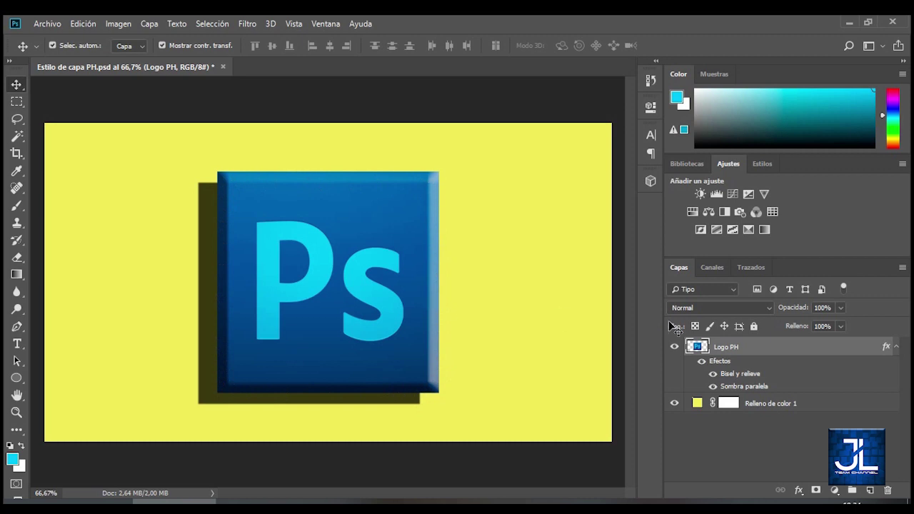
Step: Save the Photoshop document, switch back to After Effects and start importing Estilo de capa PH from the Integración con PH folder
key("ctrl+s")
left_click(279, 503)
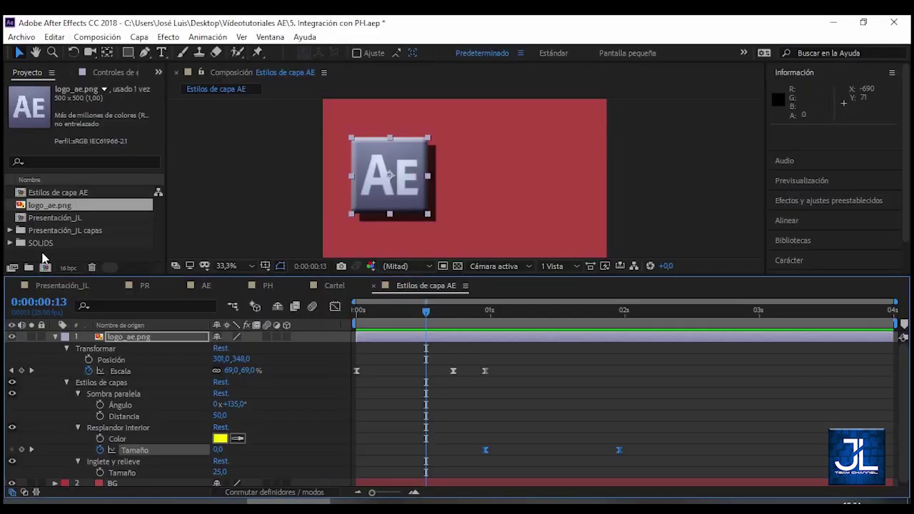
double_click(43, 255)
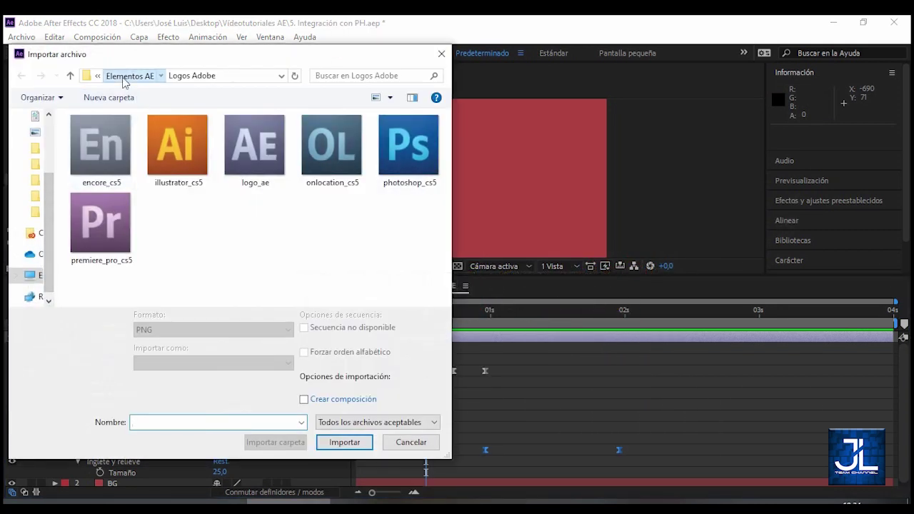
left_click(123, 81)
double_click(117, 189)
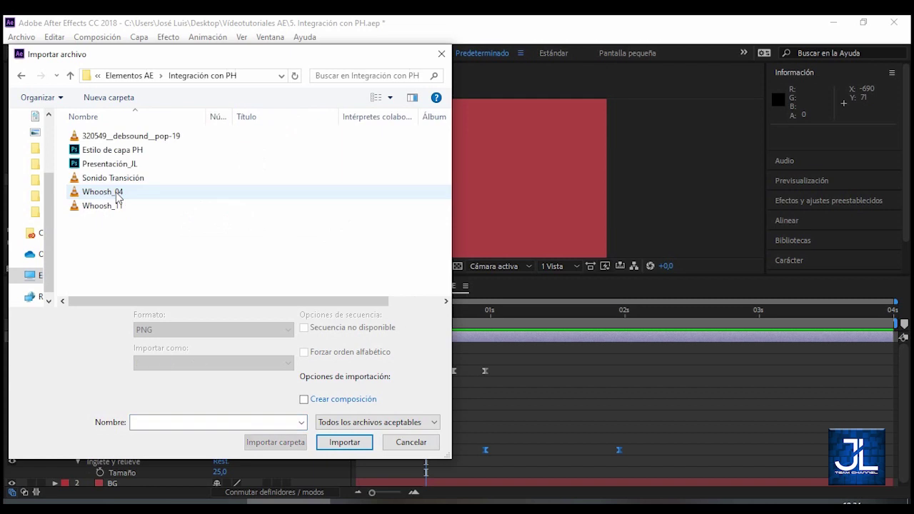
left_click(121, 151)
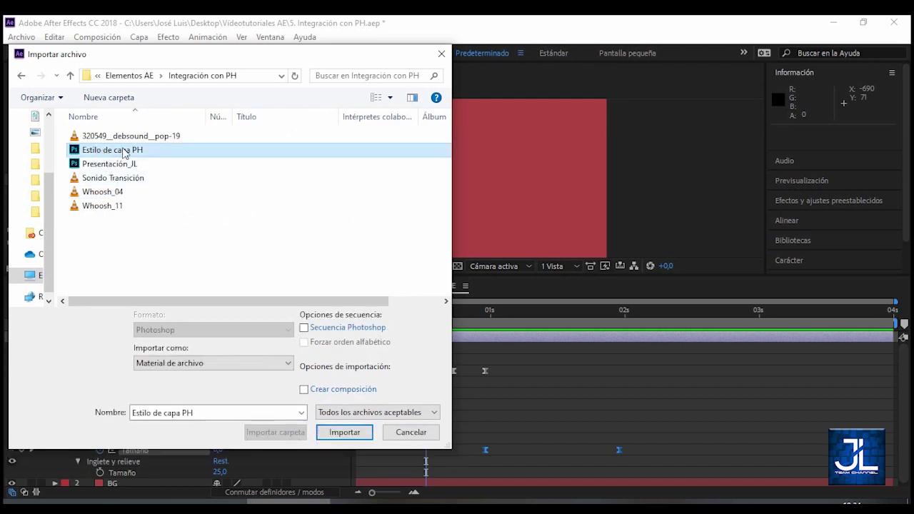
left_click(346, 434)
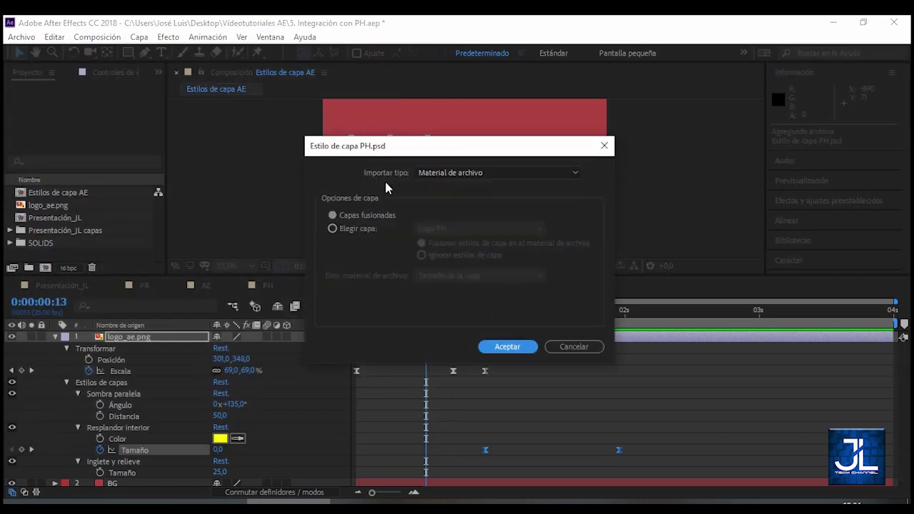
Step: Import only the Logo PH layer from Estilo de capa PH.psd as footage, merging its layer styles and using the layer size
left_click(350, 227)
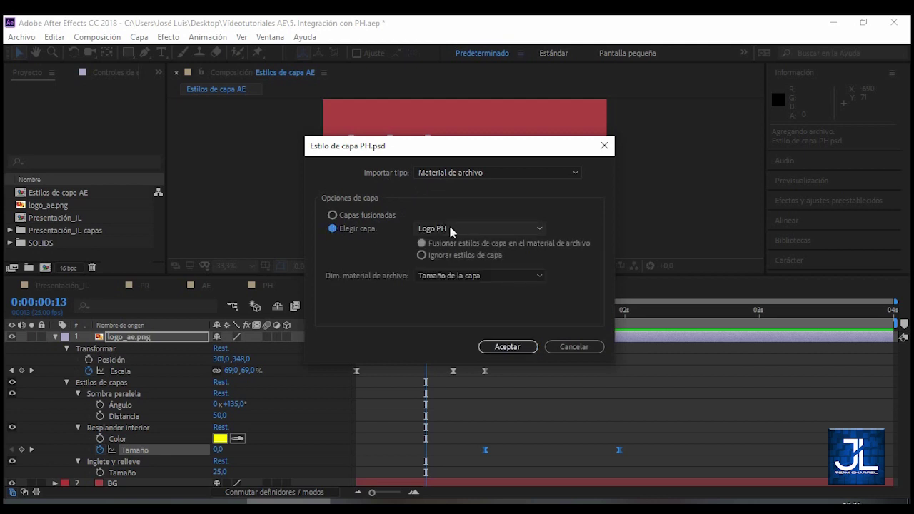
left_click(175, 502)
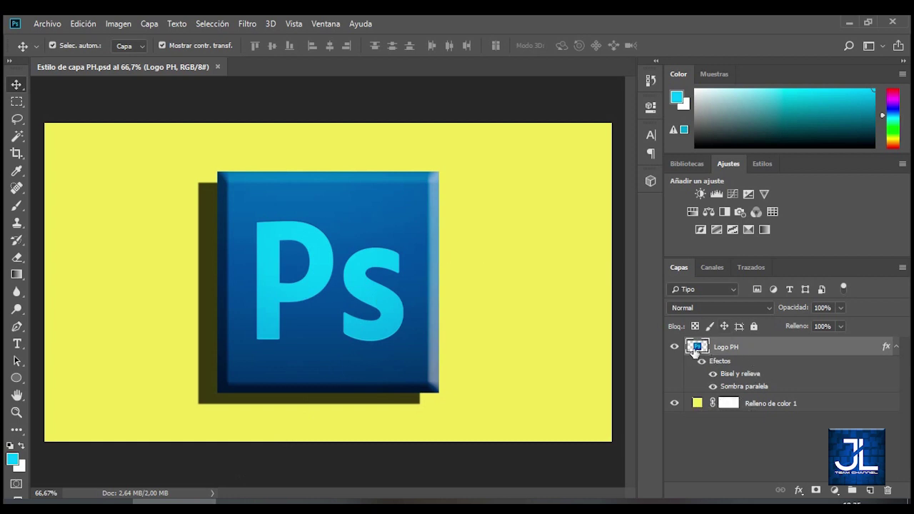
left_click(304, 502)
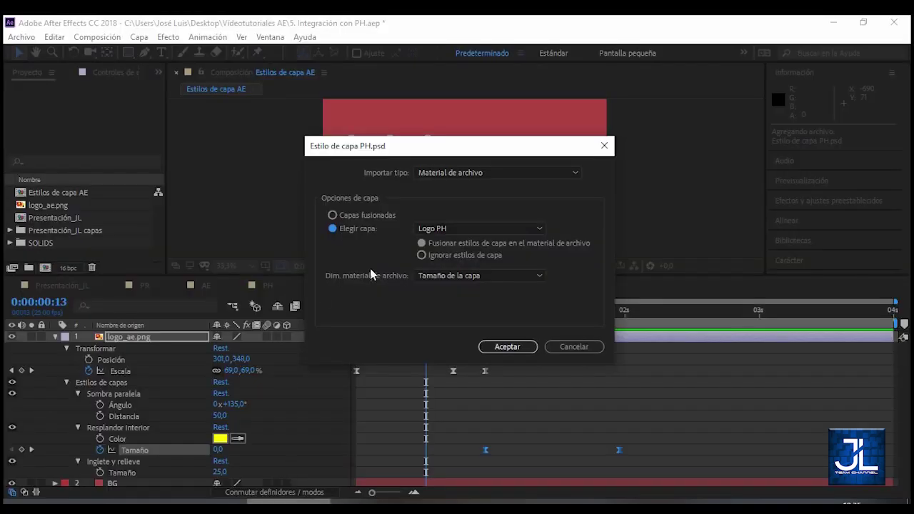
left_click(432, 228)
left_click(440, 245)
left_click(444, 244)
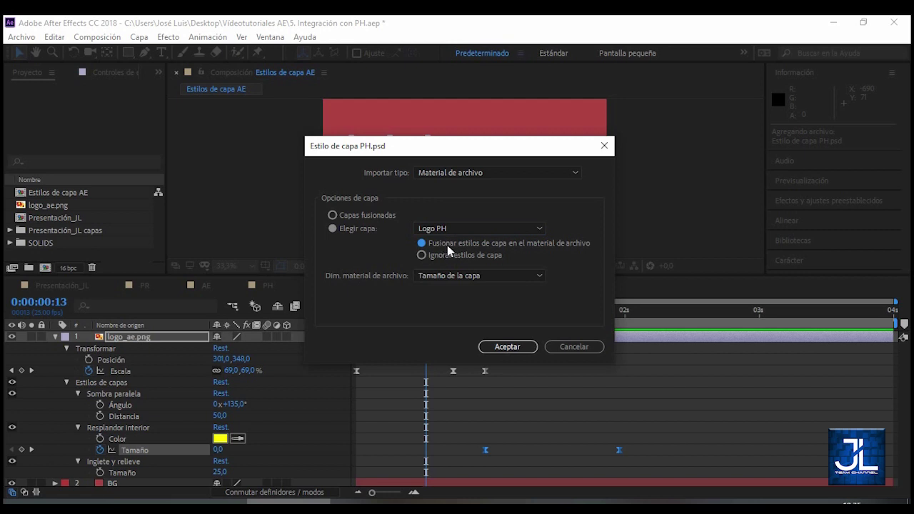
left_click(506, 348)
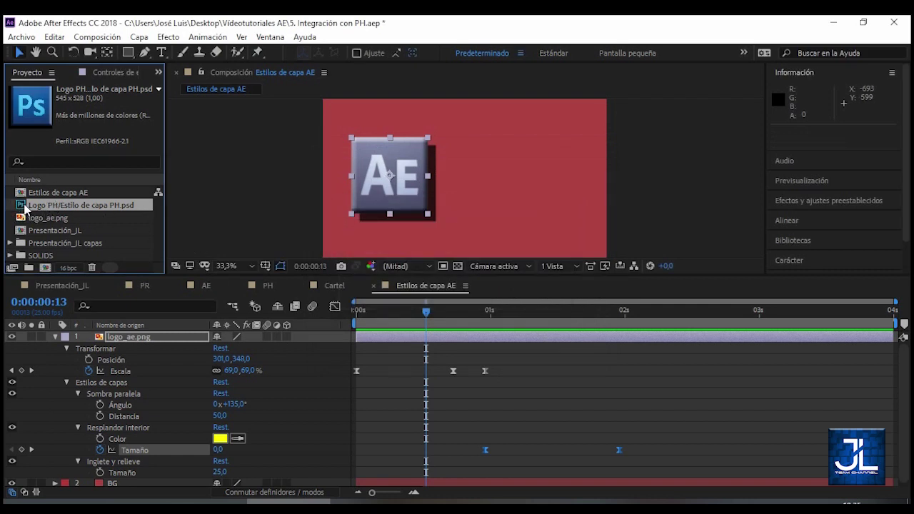
Step: Add the imported Logo PH footage above logo_ae.png in Estilos de capa AE and place it beside the AE logo
left_click_drag(22, 207, 111, 337)
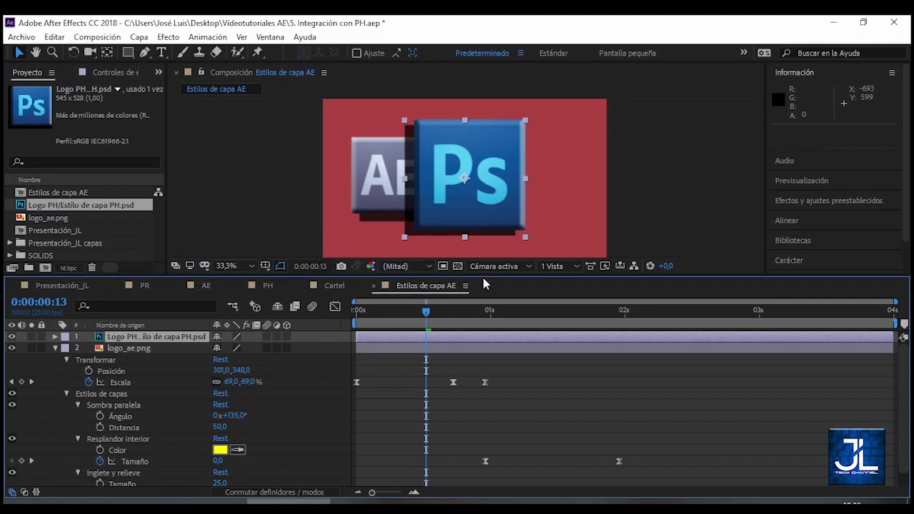
left_click_drag(451, 216, 504, 219)
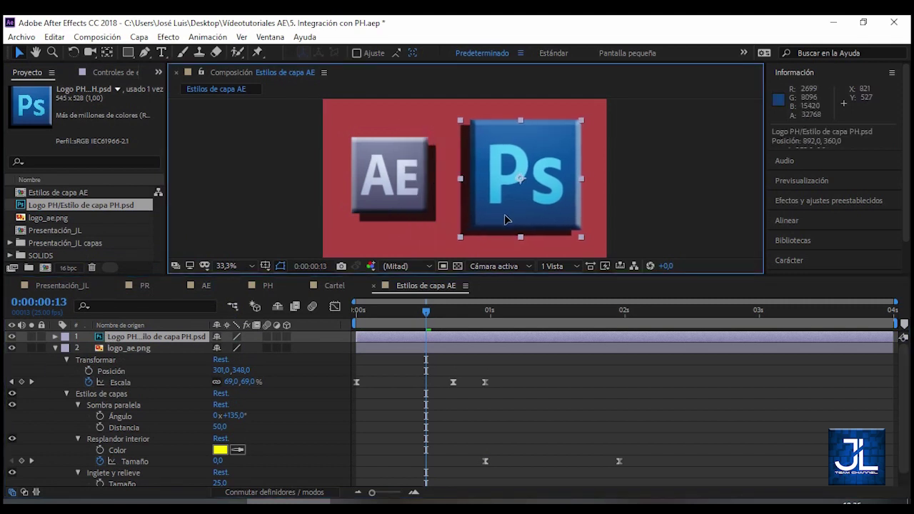
left_click_drag(504, 215, 504, 215)
left_click(160, 340)
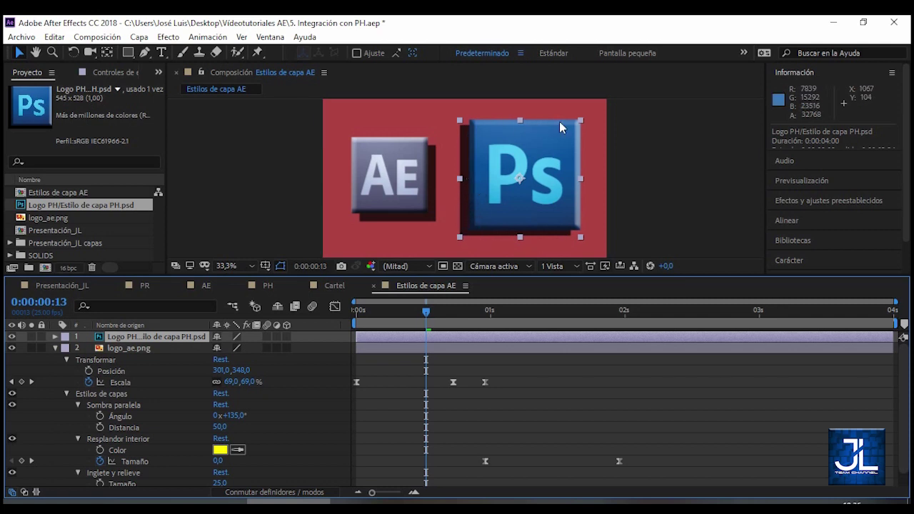
Step: Check the logo in Photoshop, return to After Effects and convert the Logo PH layer's styles into editable styles
left_click(187, 503)
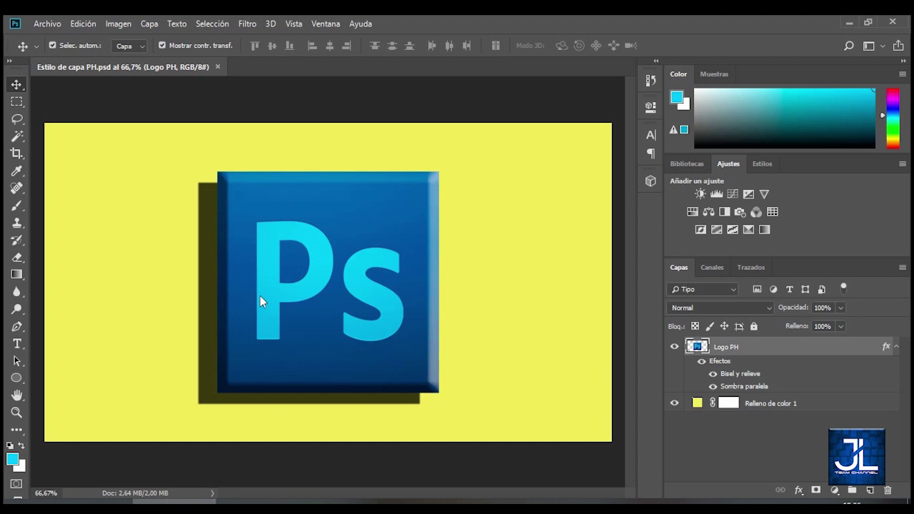
left_click(315, 503)
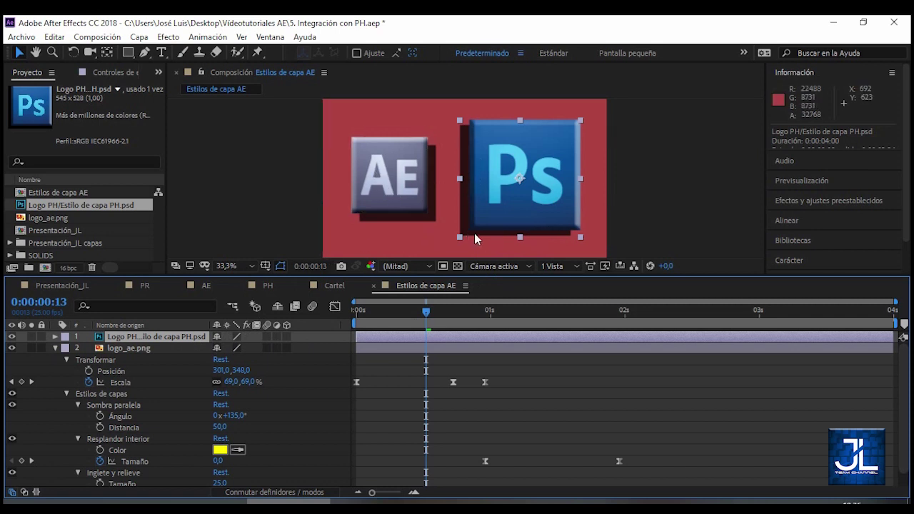
right_click(142, 341)
mouse_move(217, 314)
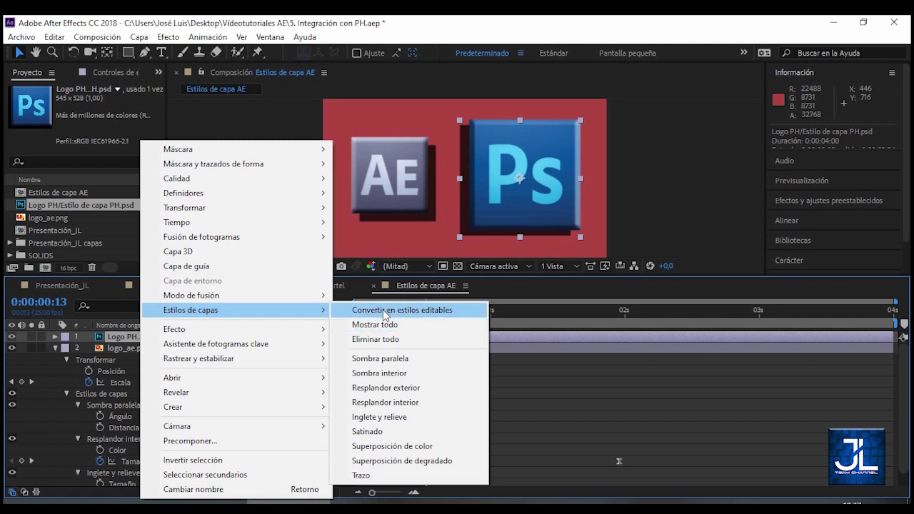
left_click(383, 312)
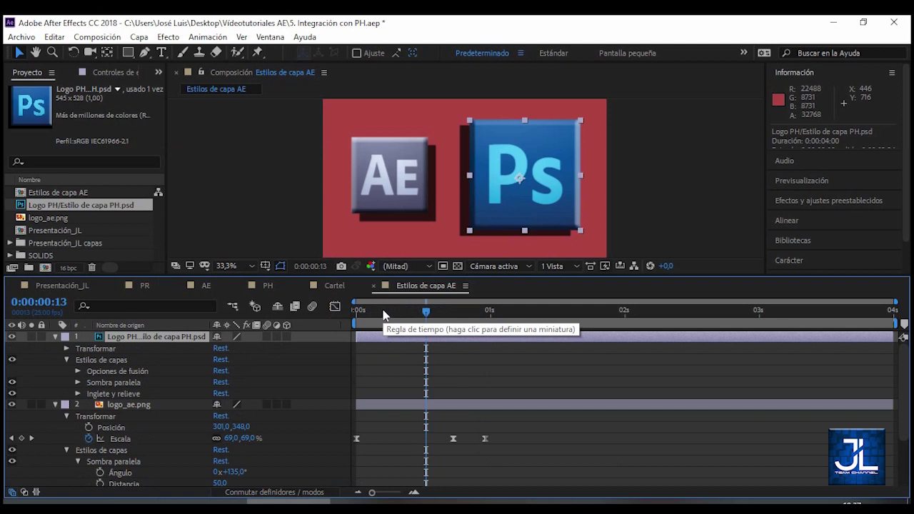
Step: Examine the Opciones de fusión, Sombra paralela and Inglete y relieve entries under the Logo PH layer's converted styles
left_click(112, 382)
left_click(113, 369)
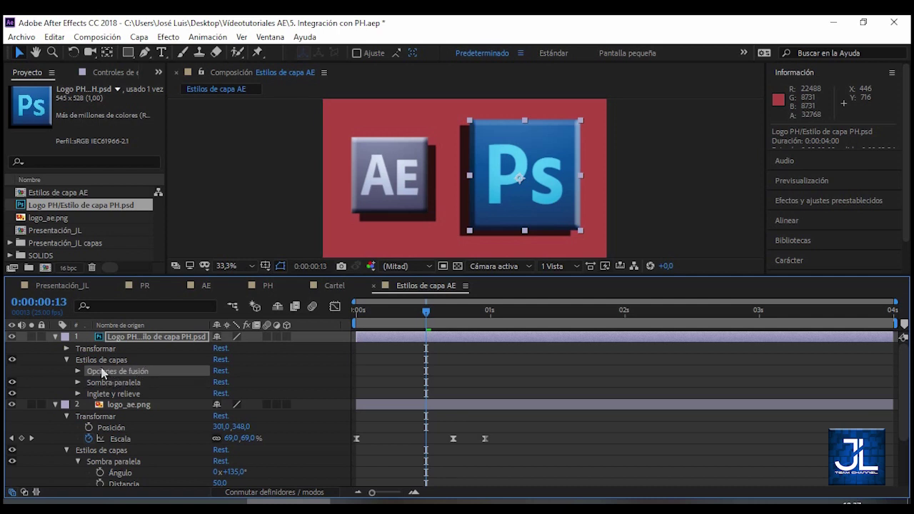
left_click(123, 384)
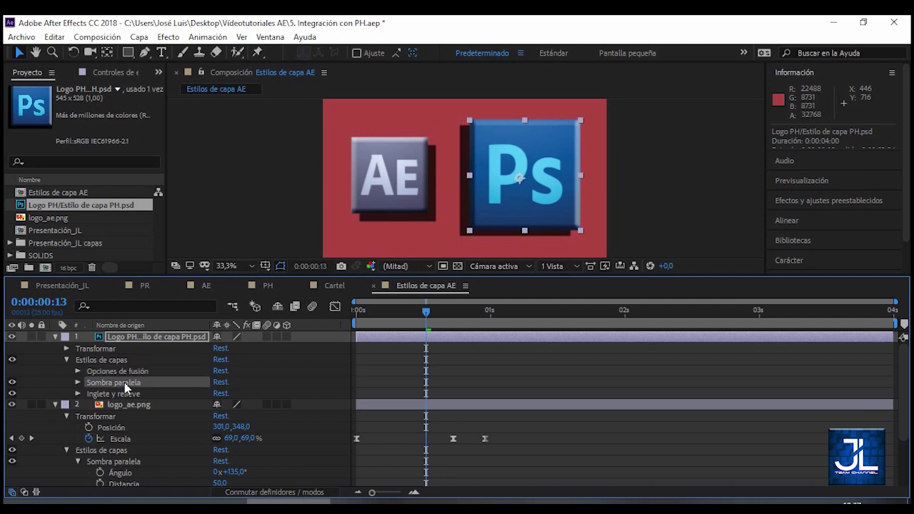
left_click(123, 396)
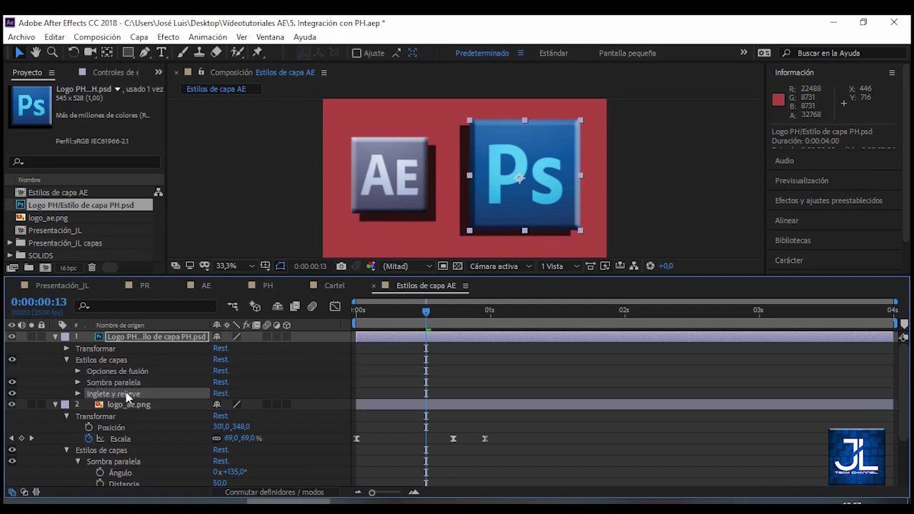
left_click(123, 383)
left_click(124, 394)
left_click(124, 384)
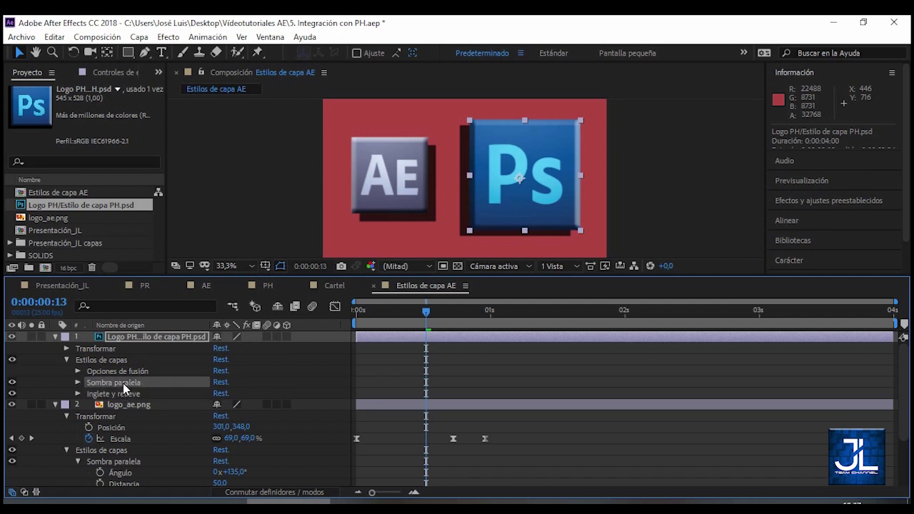
left_click(124, 395)
left_click(122, 383)
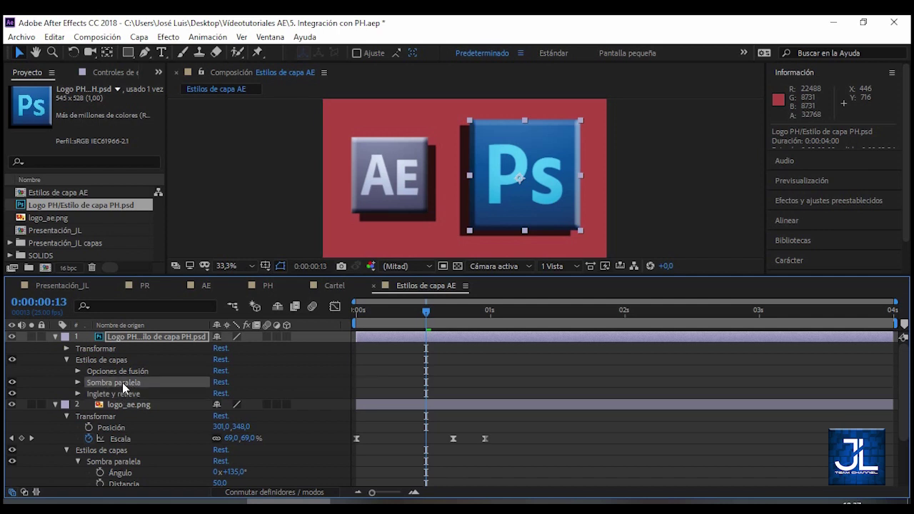
Step: Set the Logo PH layer's Sombra paralela angle to 135° to match the shadow of logo_ae.png
left_click(78, 382)
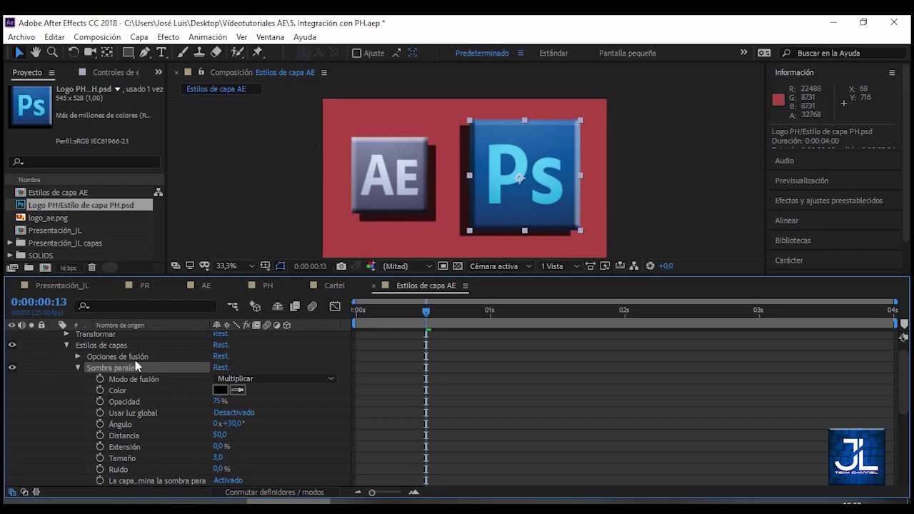
left_click(235, 424)
type("130")
key("Return")
scroll(199, 413, "down", 10)
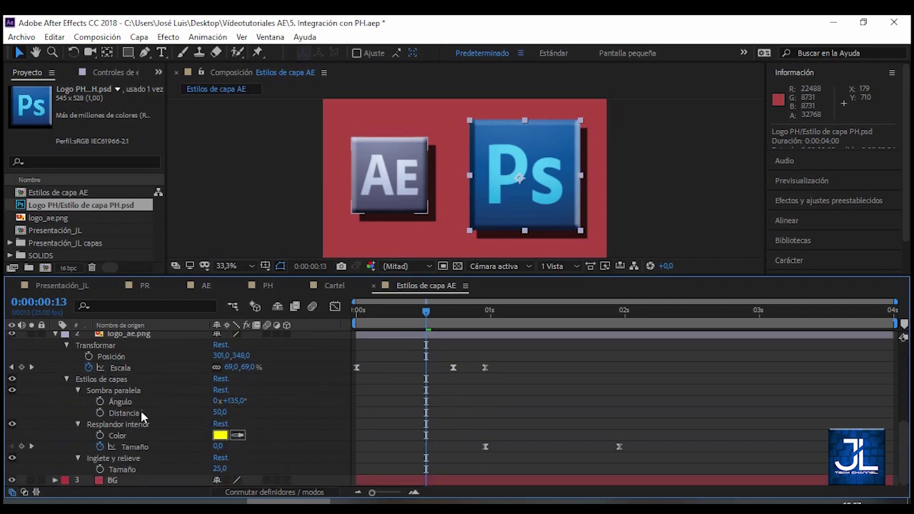
scroll(234, 406, "up", 8)
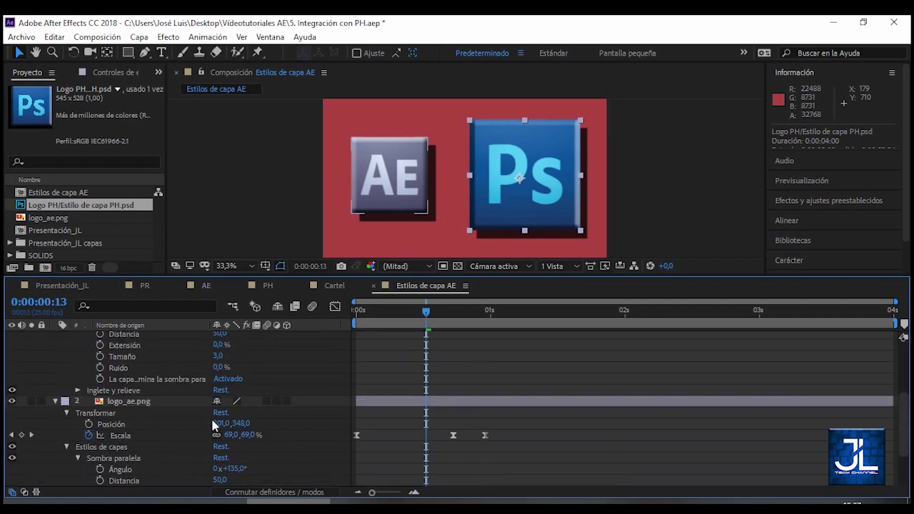
left_click(241, 423)
type("135")
key("Return")
key("3")
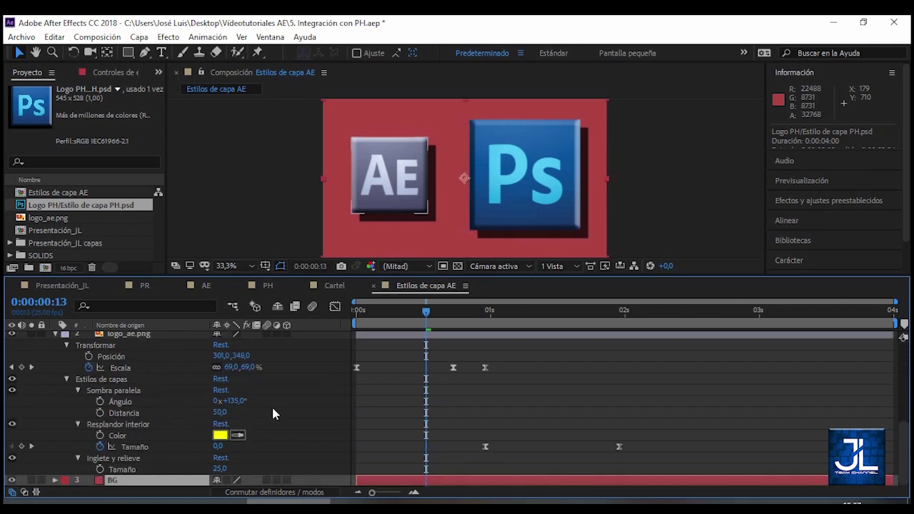
scroll(272, 405, "up", 4)
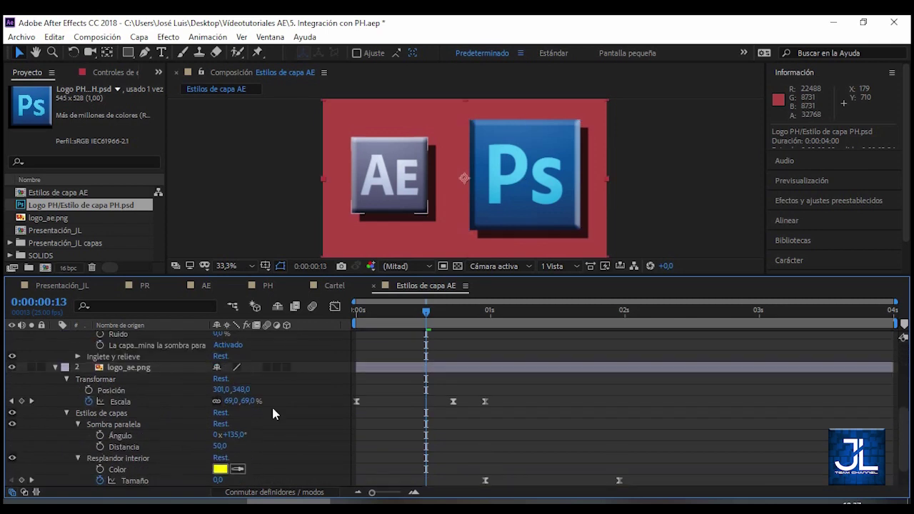
scroll(253, 395, "up", 2)
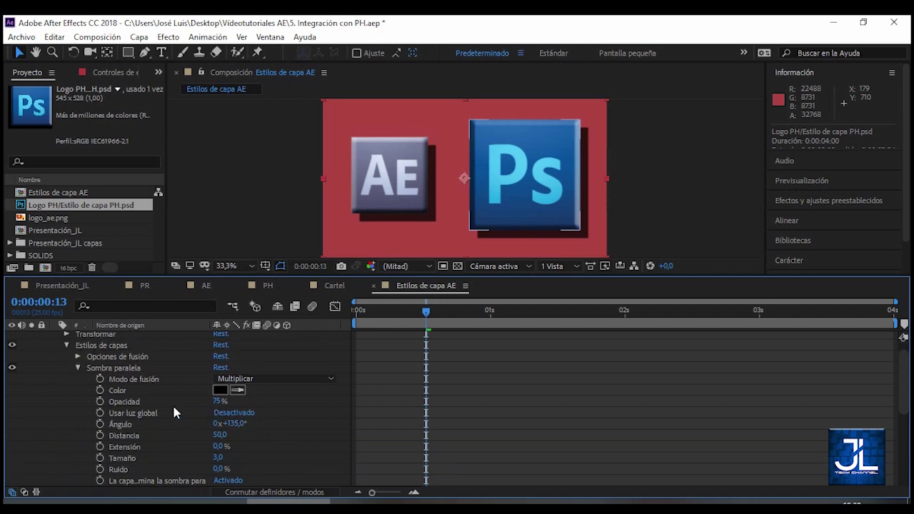
Step: Switch to Photoshop, add a red 25 px Interior Trazo to the Logo PH layer and save the document
left_click(186, 507)
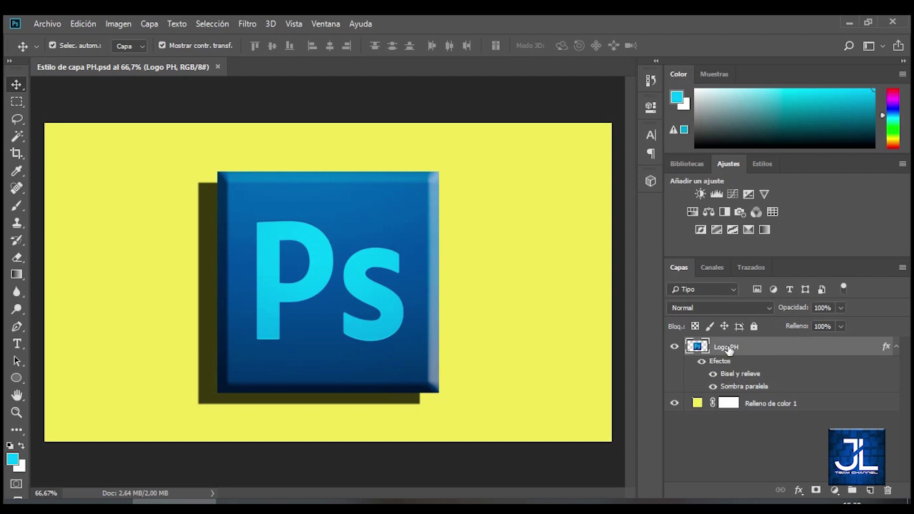
left_click(798, 491)
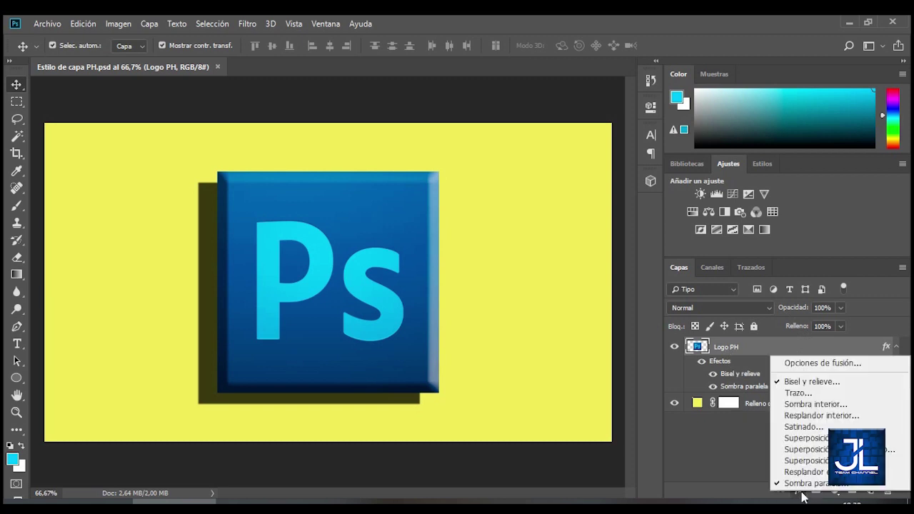
left_click(790, 394)
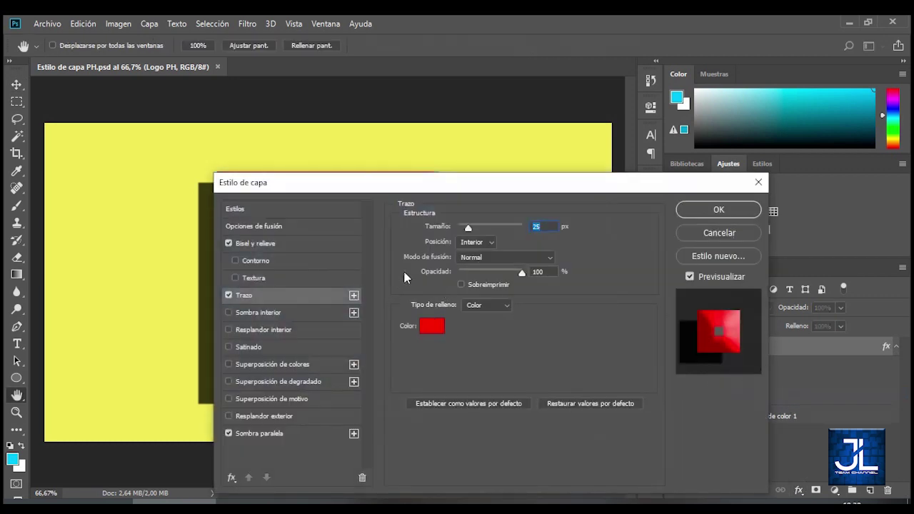
left_click_drag(398, 184, 391, 140)
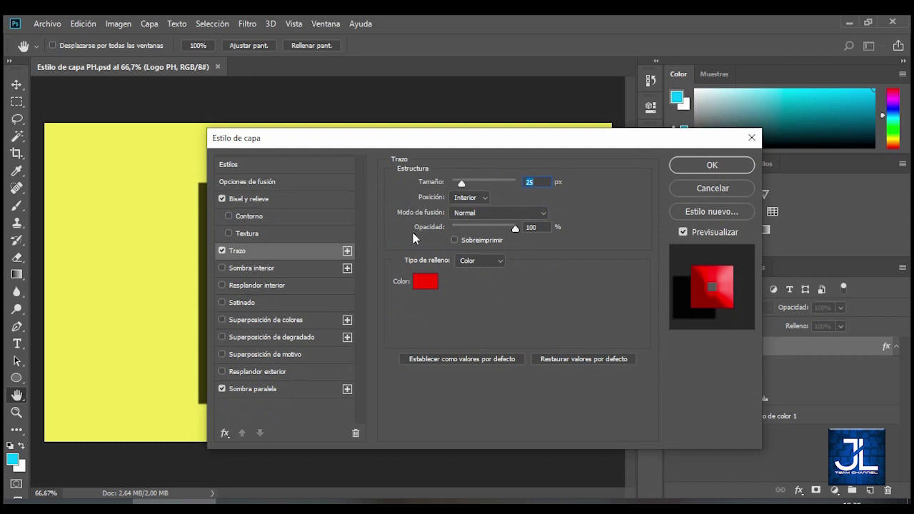
left_click(691, 170)
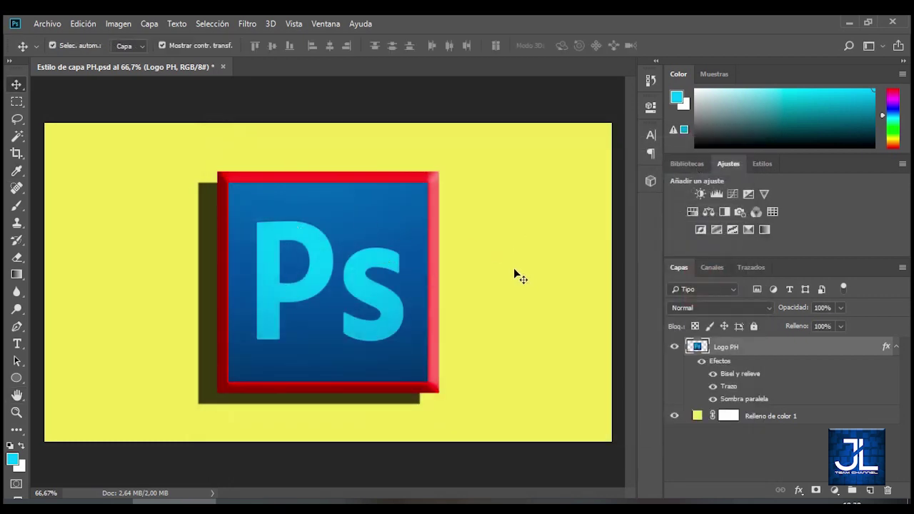
key("ctrl+s")
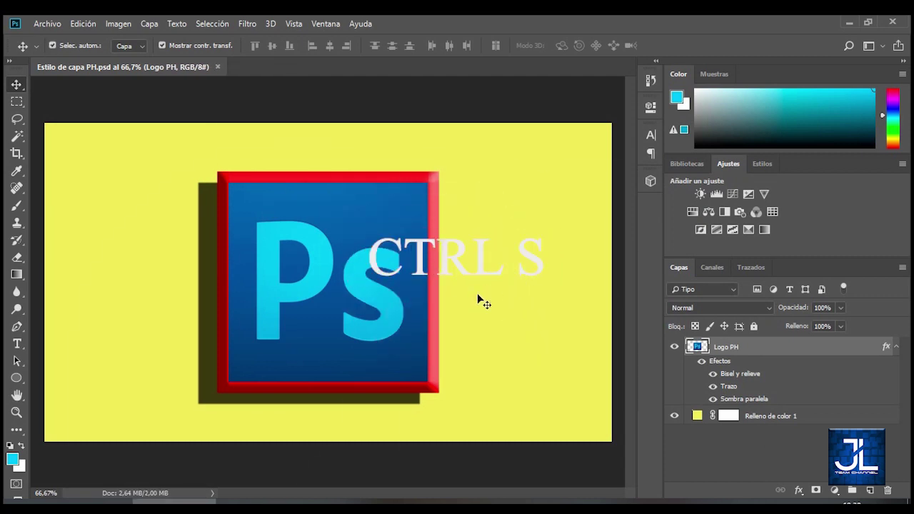
Step: Switch back to After Effects and convert the Logo PH layer's styles into editable styles again to bring in the Trazo
left_click(288, 502)
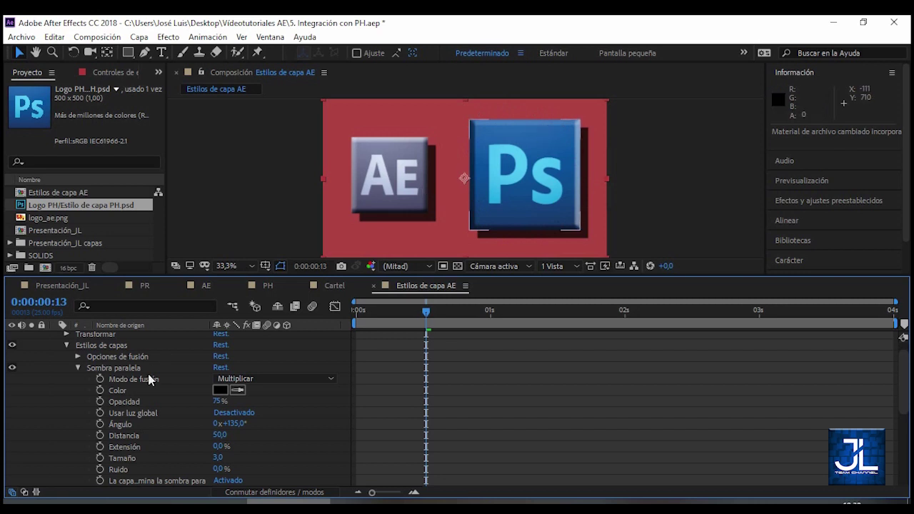
scroll(146, 392, "up", 1)
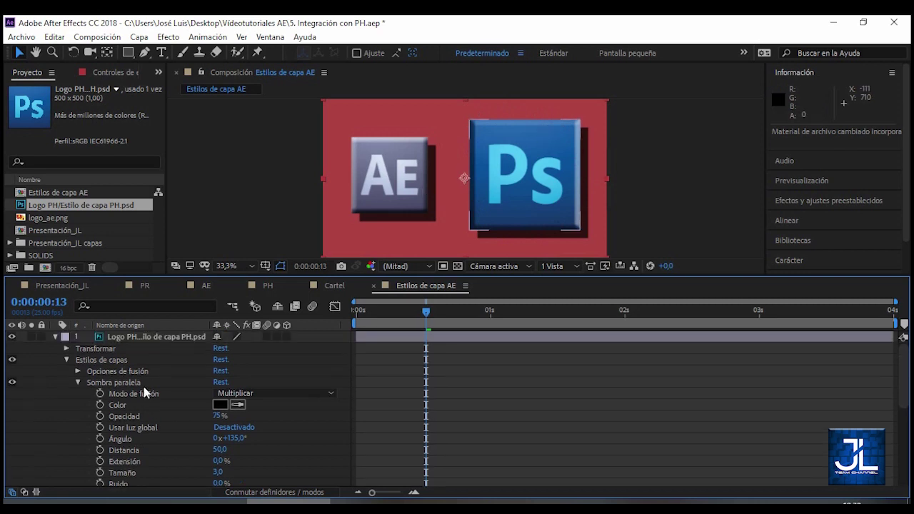
left_click(131, 336)
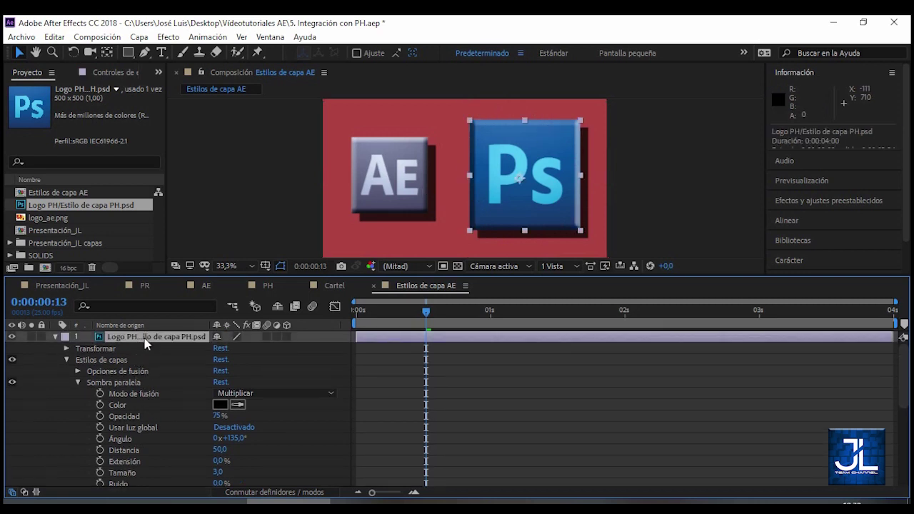
right_click(145, 342)
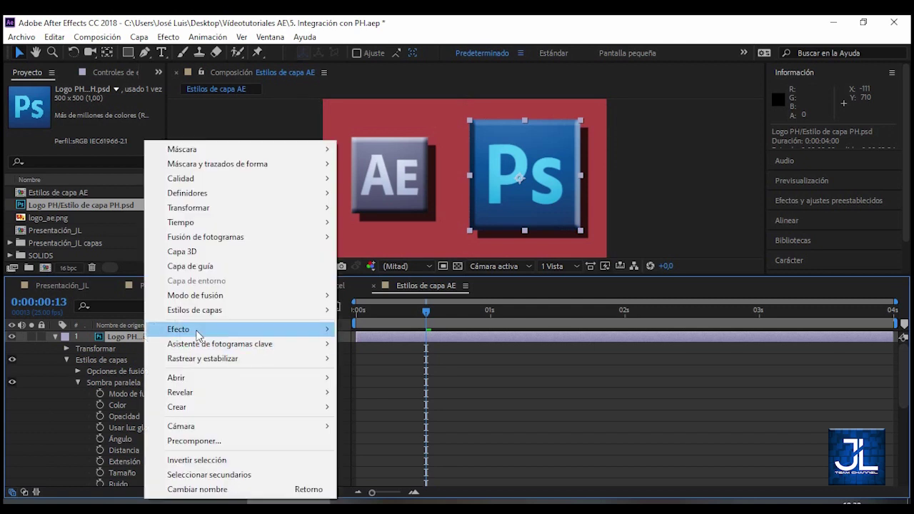
mouse_move(208, 315)
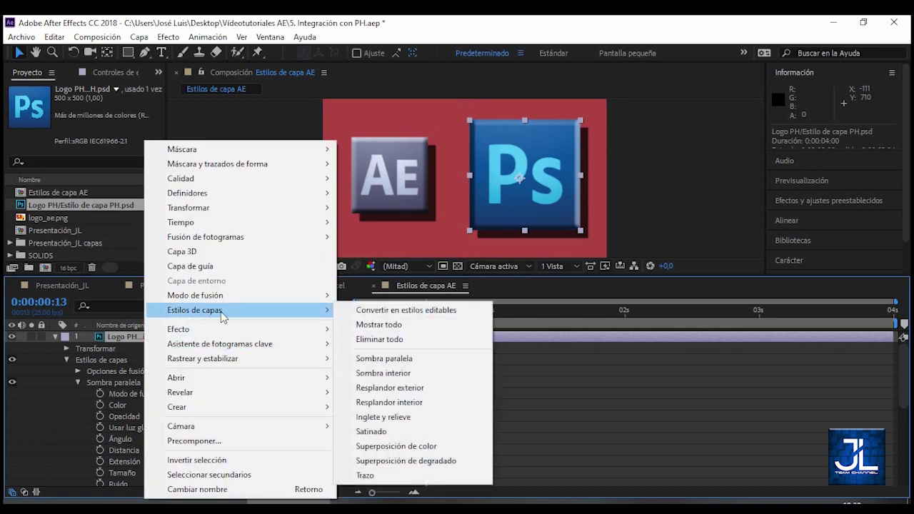
left_click(417, 311)
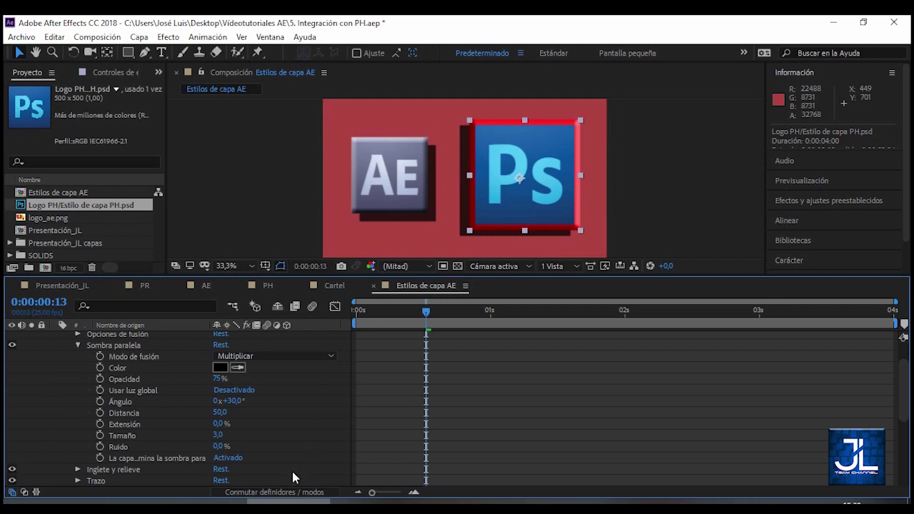
Step: Switch to Photoshop to check the Logo PH layer's effects, and return to After Effects
left_click(187, 504)
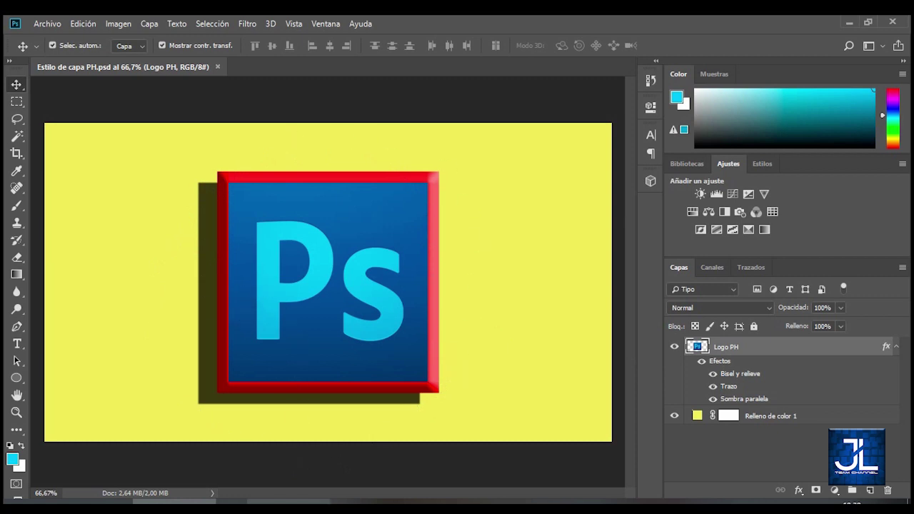
left_click(290, 503)
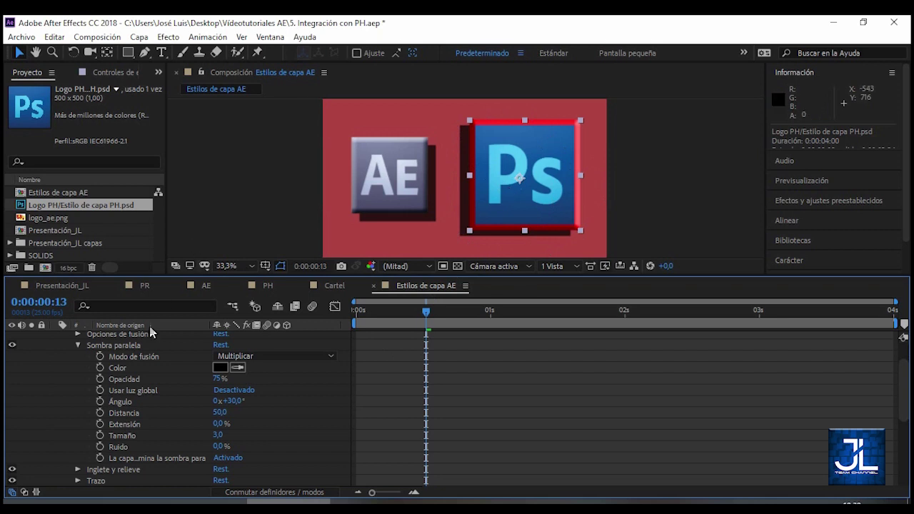
left_click(178, 501)
Step: Set the angle of the Logo PH layer's Sombra paralela to 135° again after the style conversion
scroll(159, 407, "up", 1)
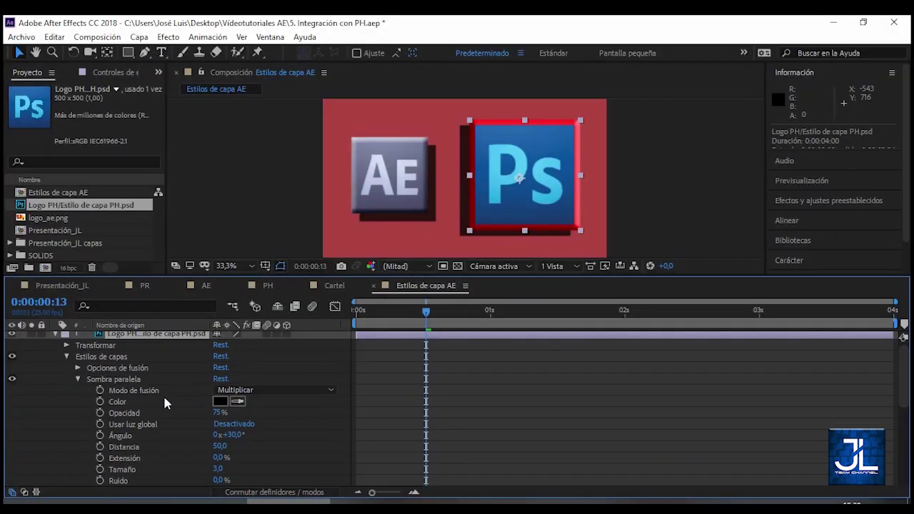
left_click(232, 435)
key("Return")
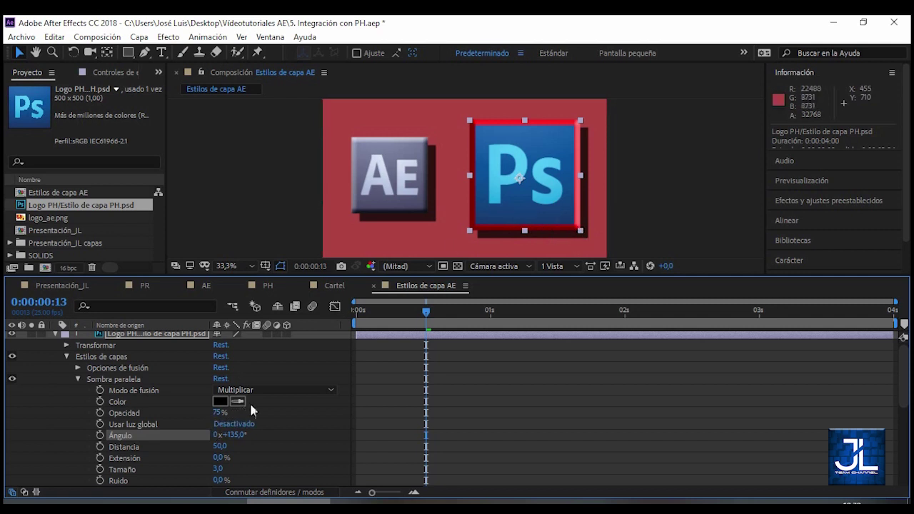
mouse_move(424, 312)
left_mouse_down()
mouse_move(400, 313)
mouse_move(427, 312)
left_mouse_up()
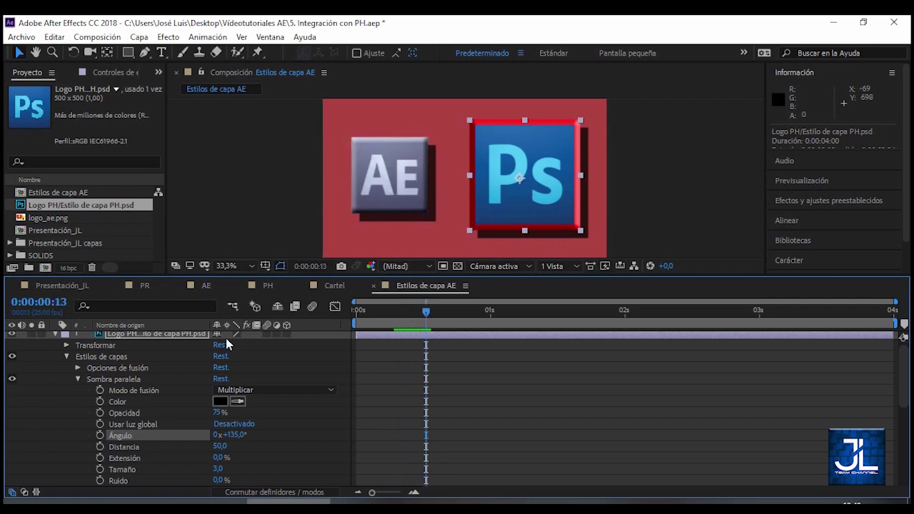
Step: Copy the three Escala keyframes of logo_ae.png and paste them onto the Logo PH layer at 0:00:00:00
scroll(162, 397, "down", 8)
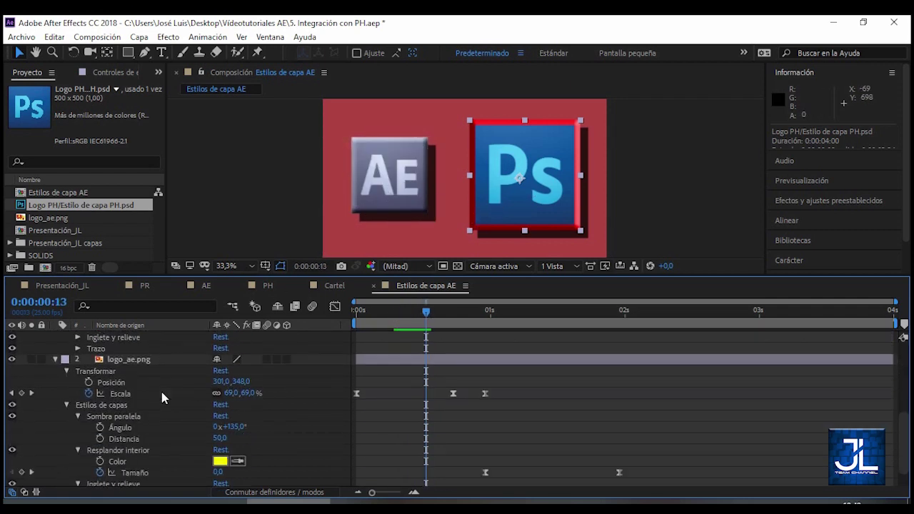
left_click(138, 362)
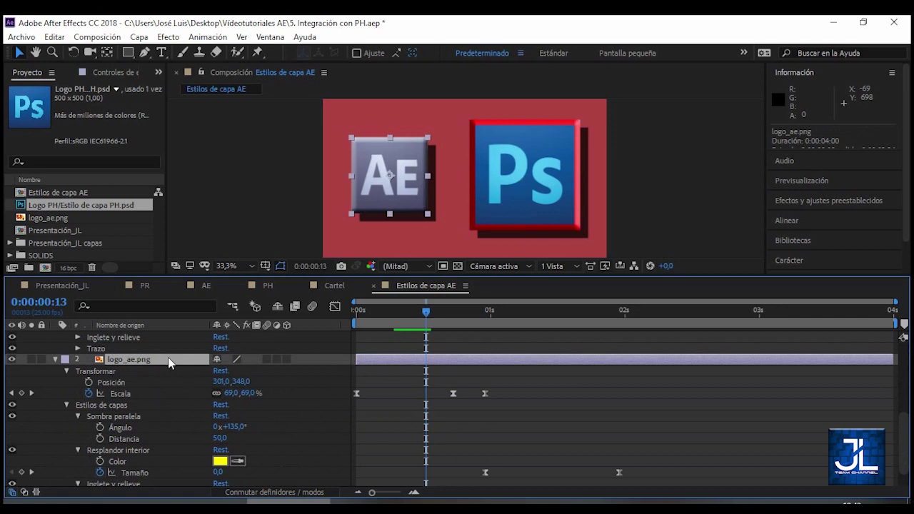
left_click(120, 395)
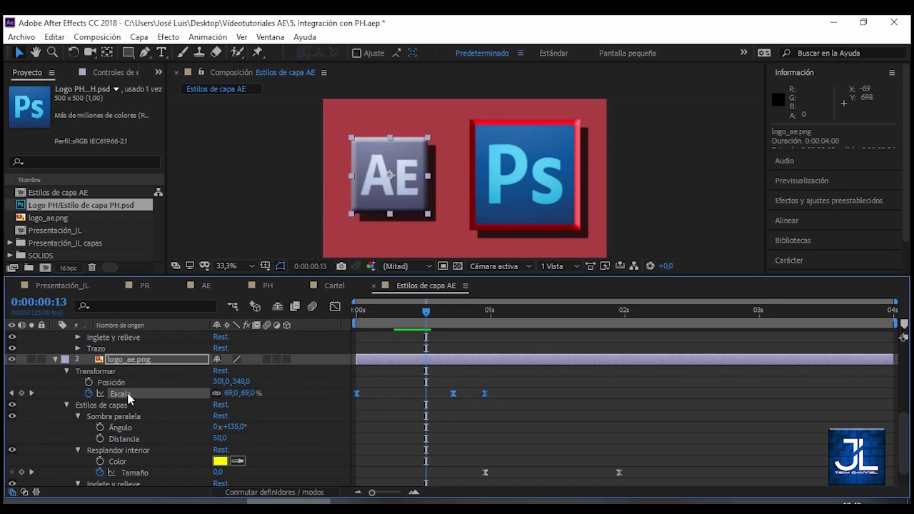
key("ctrl+c")
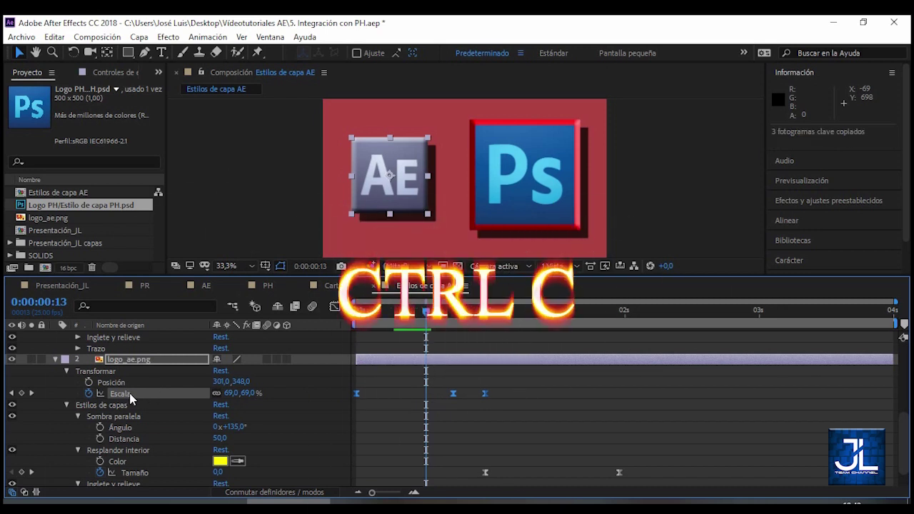
scroll(201, 388, "up", 5)
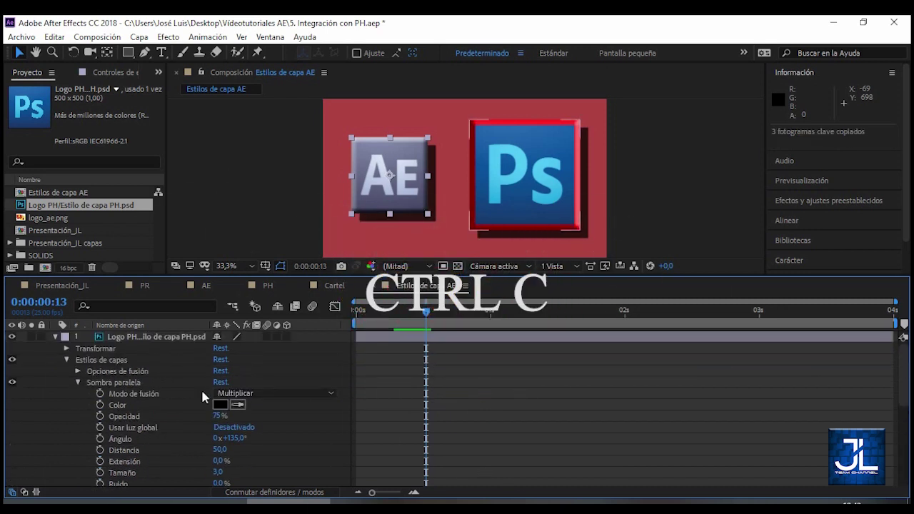
left_click(155, 339)
left_click_drag(361, 312, 346, 312)
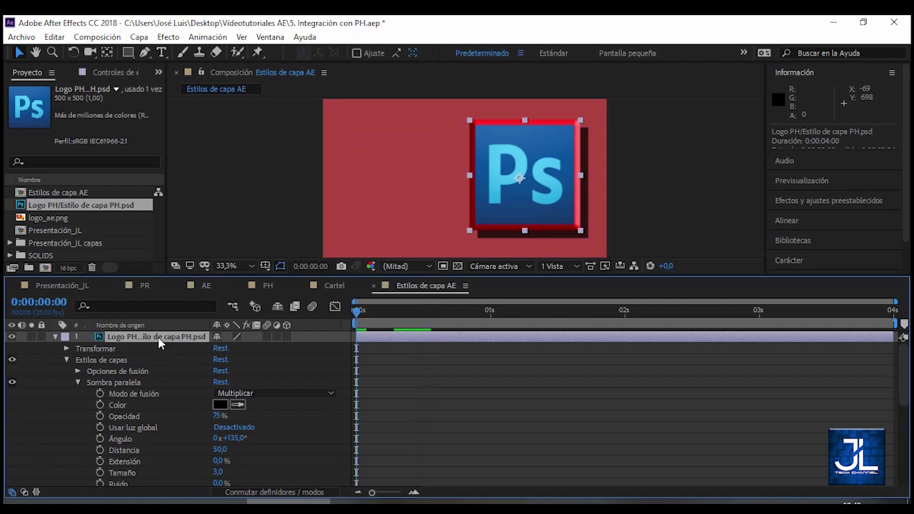
key("ctrl+v")
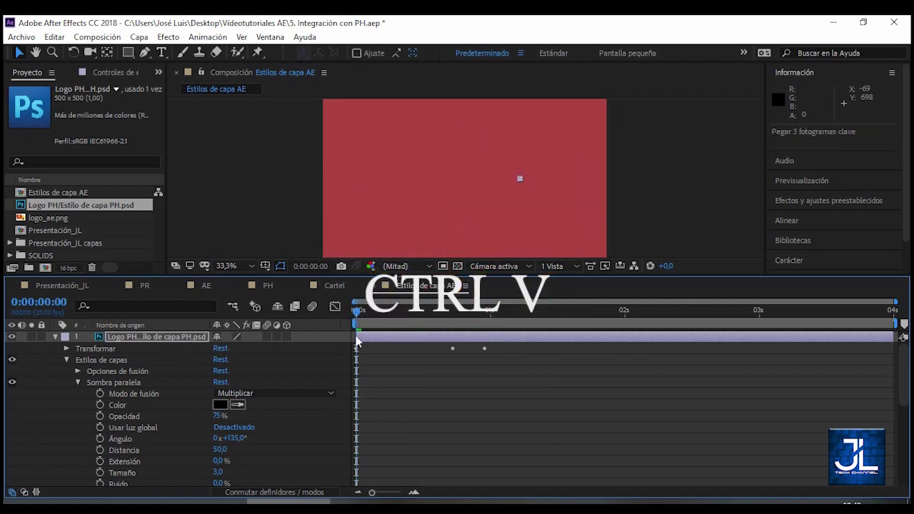
Step: Preview the scale animation of both logos up to 0:00:01:17 and show the Logo PH layer's Escala keyframes
left_click_drag(359, 312, 436, 316)
key("space")
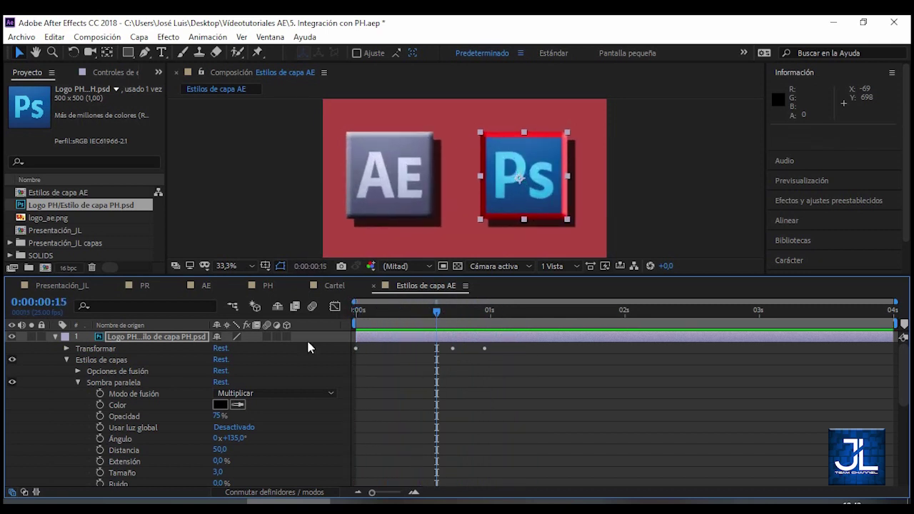
left_click(177, 338)
key("s")
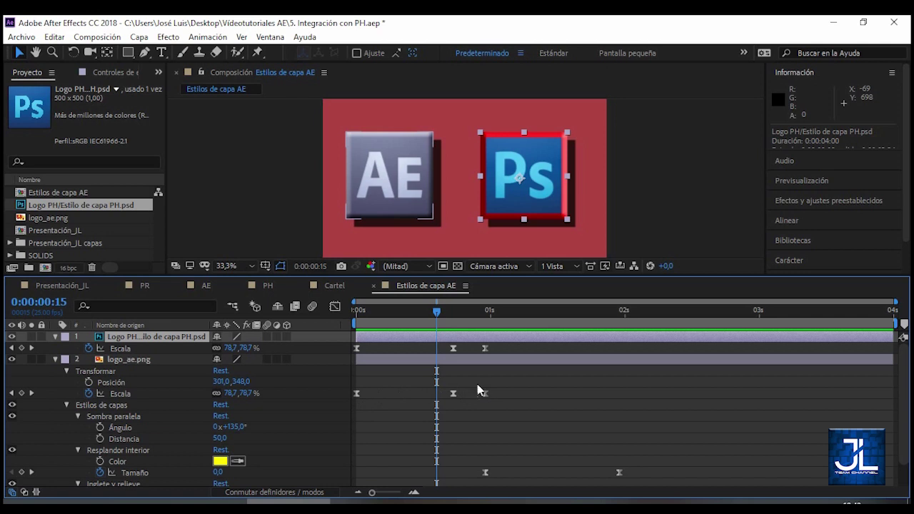
left_click_drag(437, 312, 581, 313)
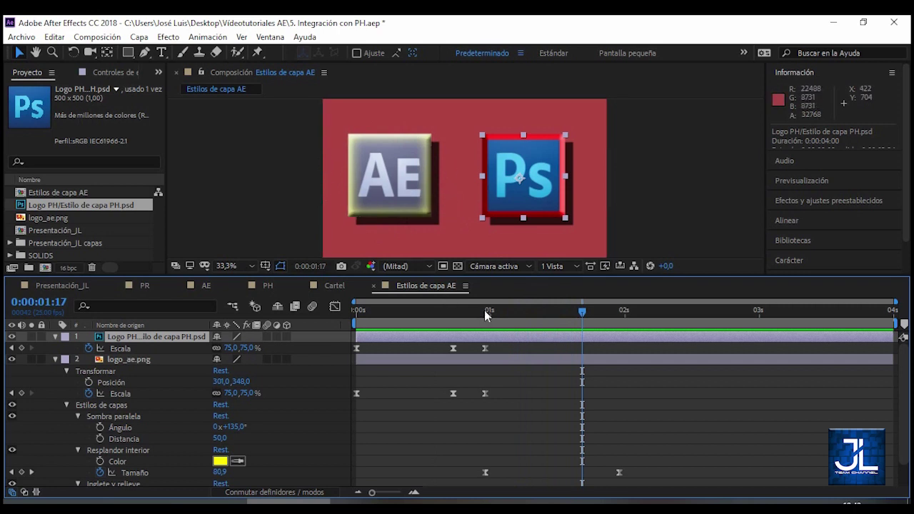
Step: Copy the Resplandor interior style from logo_ae.png and paste it onto the Logo PH layer at 0:00:00:24
left_click(121, 450)
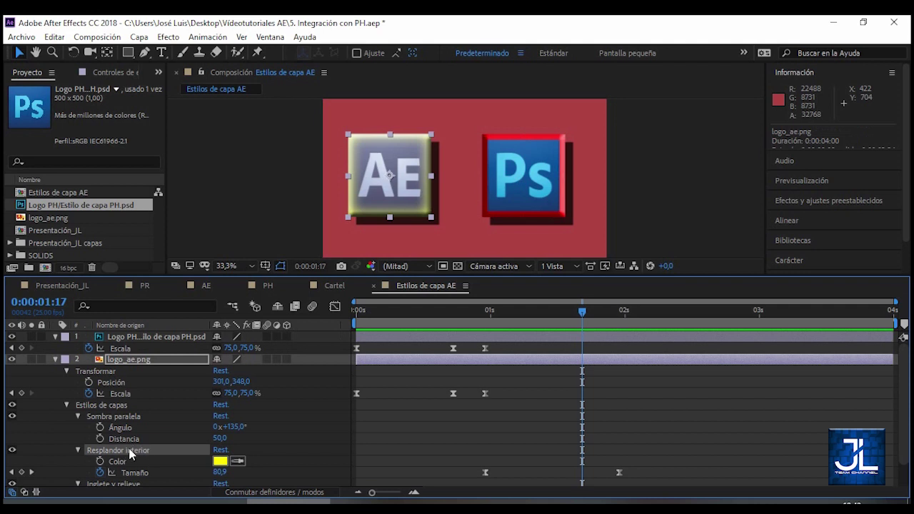
key("ctrl+c")
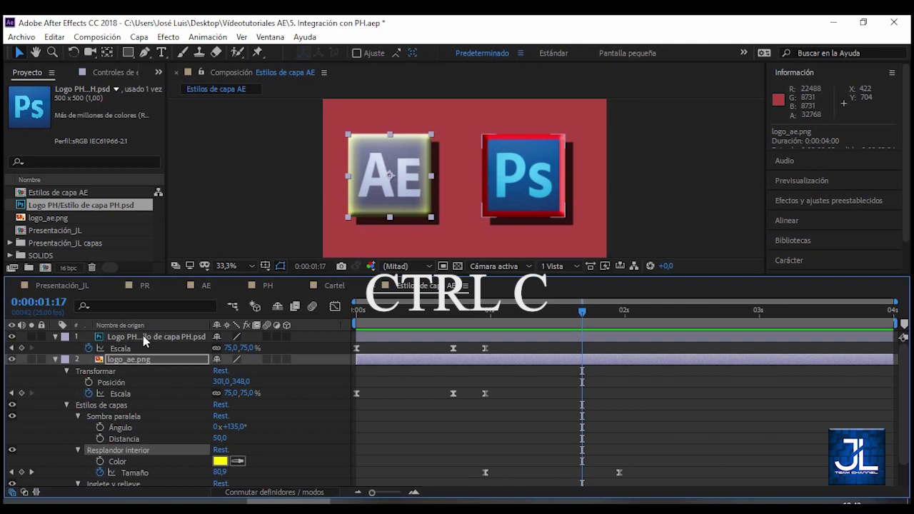
left_click(144, 338)
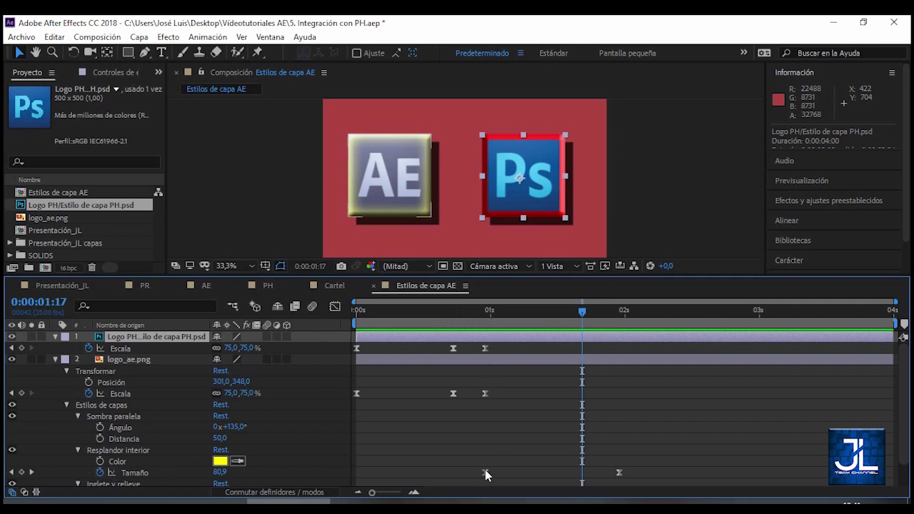
left_click(486, 312)
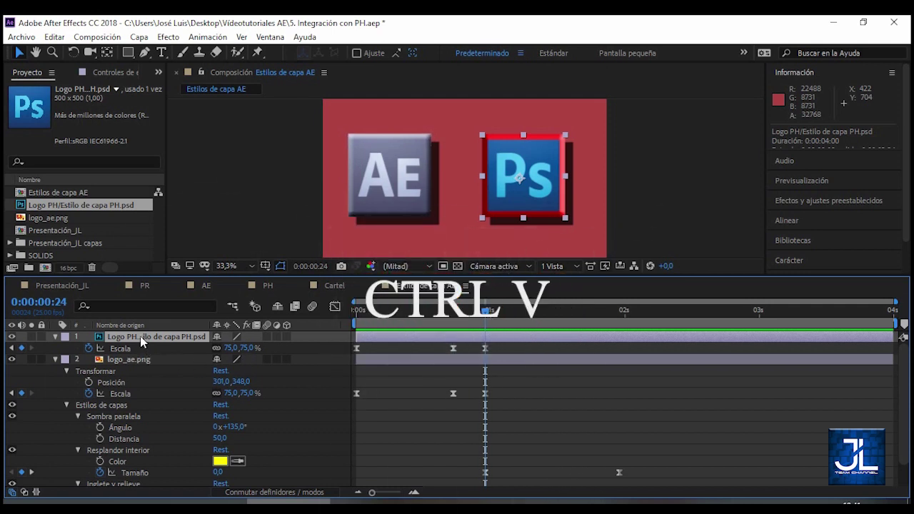
key("ctrl+v")
Step: Show the Logo PH layer's animated properties and scrub to 0:00:01:21 to check its inner glow
left_click(147, 338)
key("u")
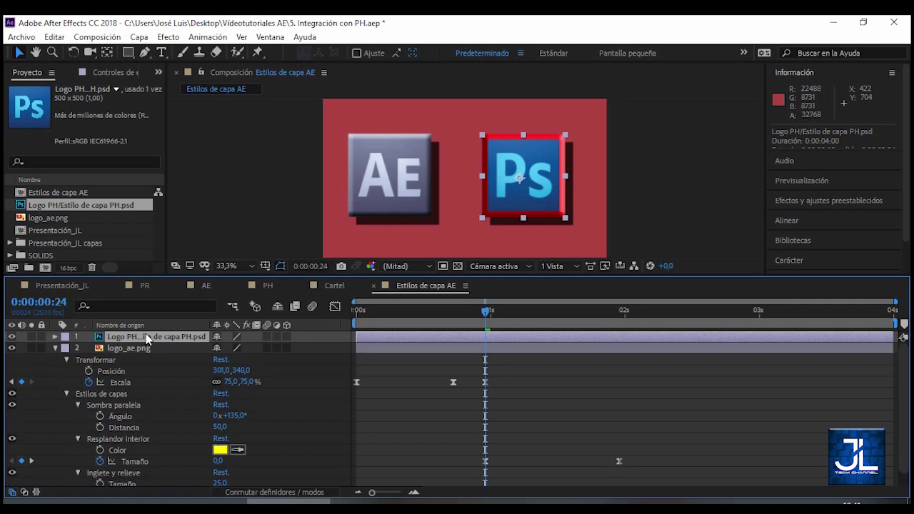
key("u")
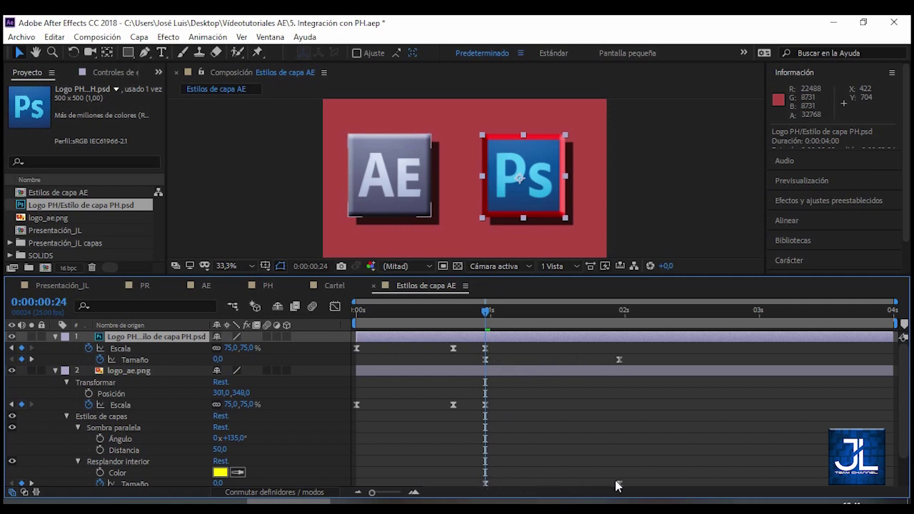
left_click_drag(485, 311, 603, 332)
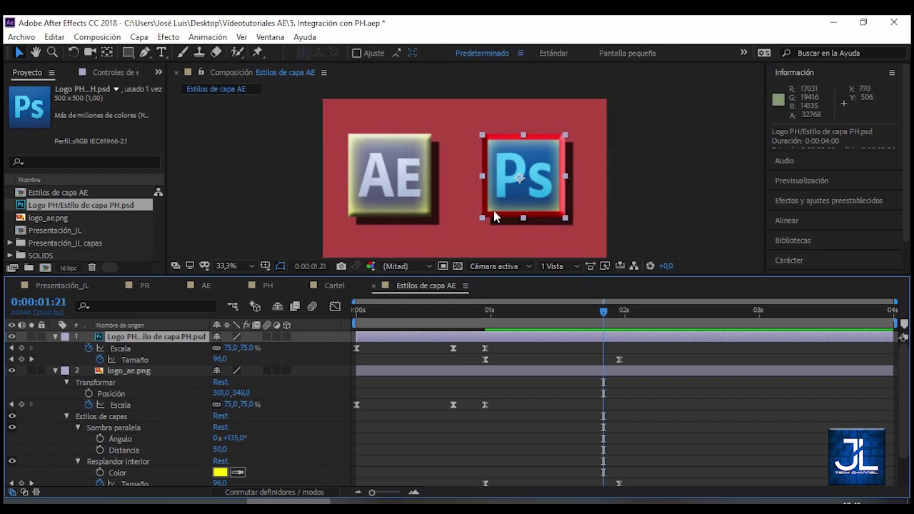
Step: Display all modified properties of the Logo PH layer and review its styles down to Trazo
left_click(121, 371)
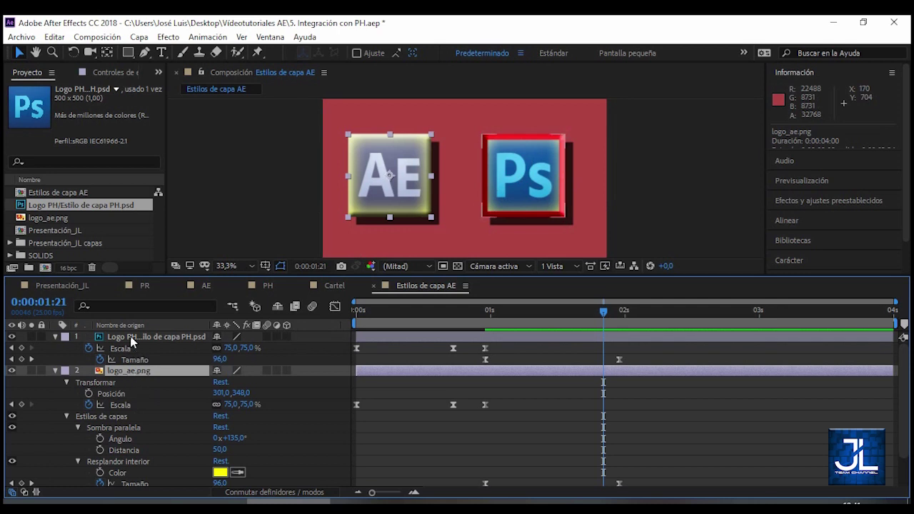
left_click(131, 338)
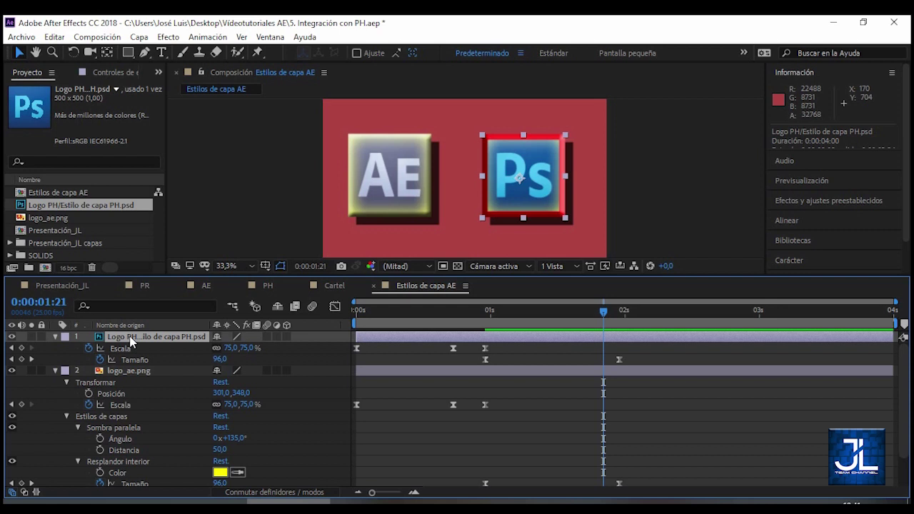
key("u")
key("u")
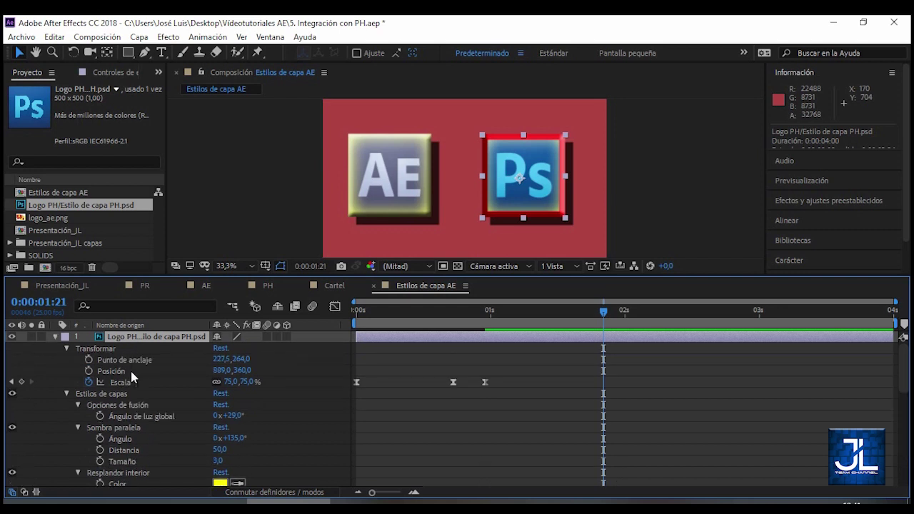
scroll(125, 434, "down", 4)
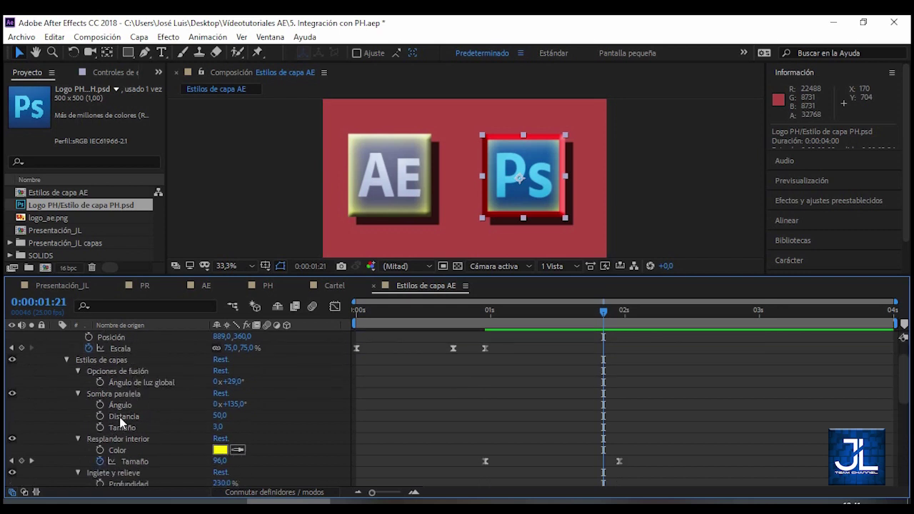
scroll(121, 429, "down", 4)
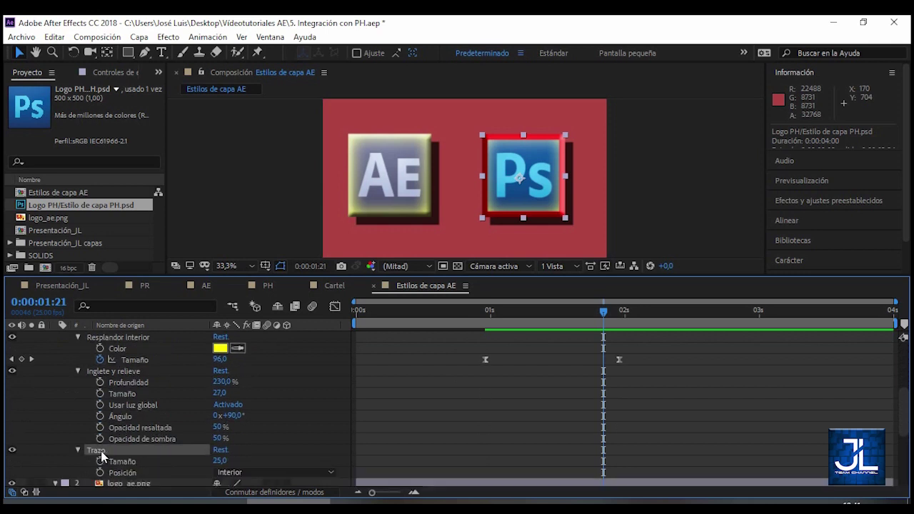
scroll(100, 449, "up", 8)
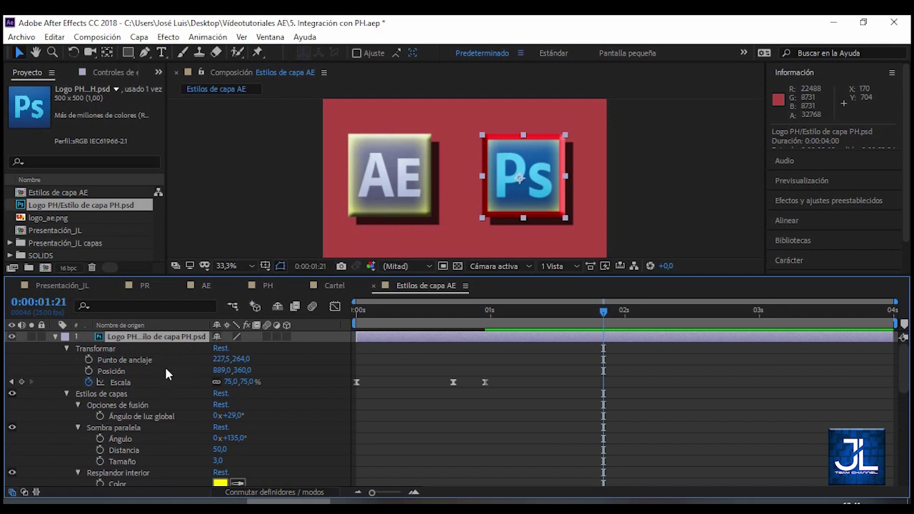
Step: Reveal the Logo PH layer's modified properties in a taller timeline and collapse every group inside Estilos de capas
key("u")
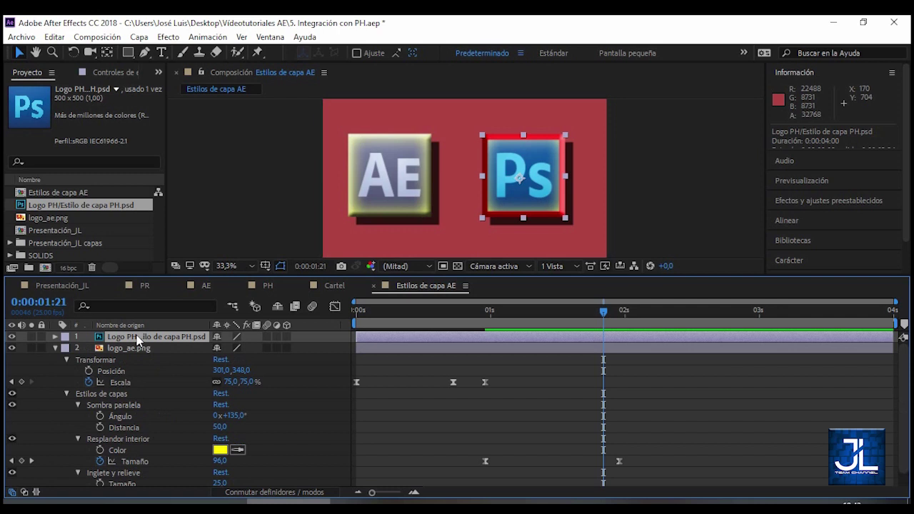
key("u")
key("u")
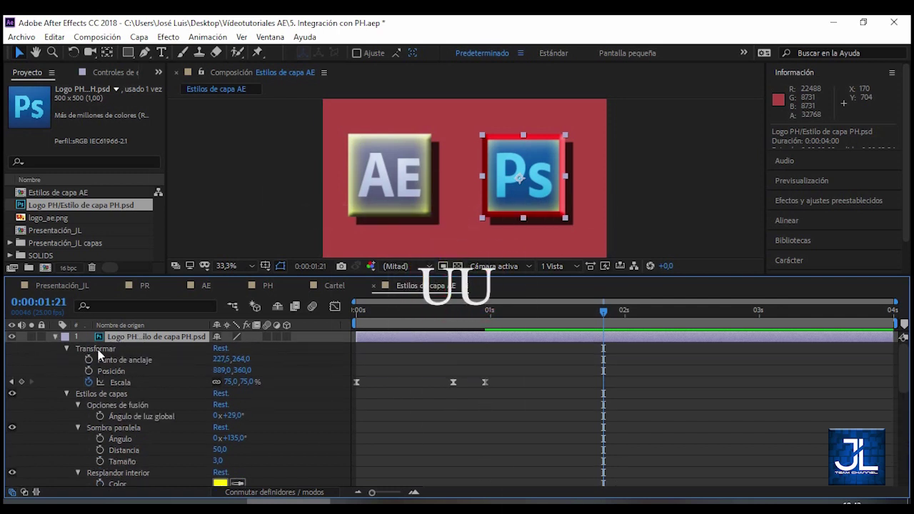
left_click_drag(303, 280, 303, 250)
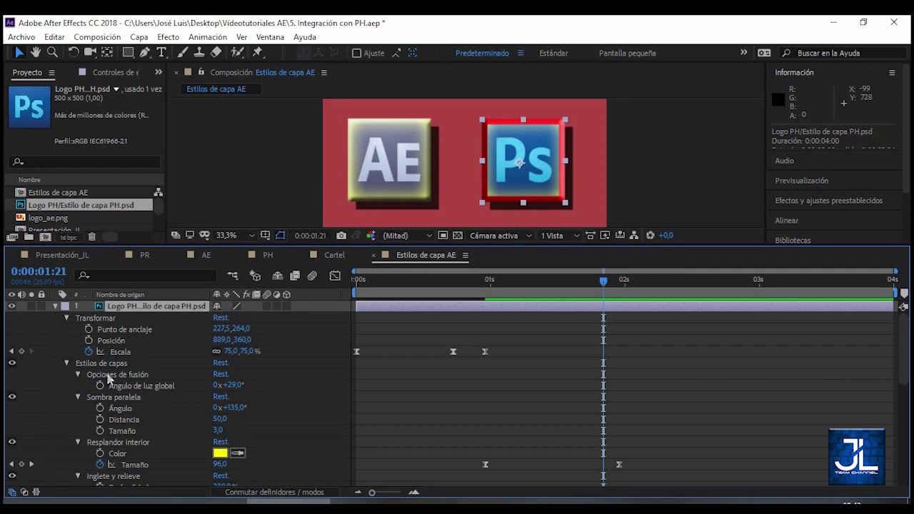
left_click(76, 375)
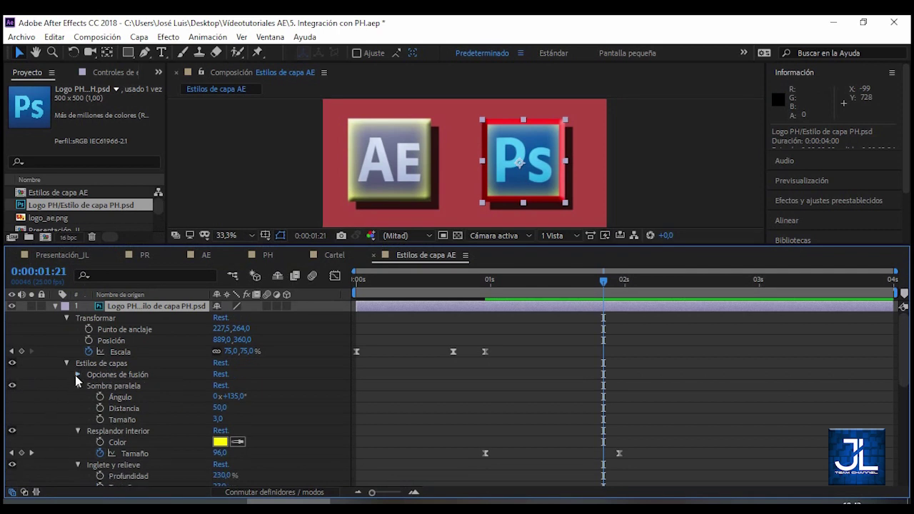
left_click(78, 386)
left_click(78, 398)
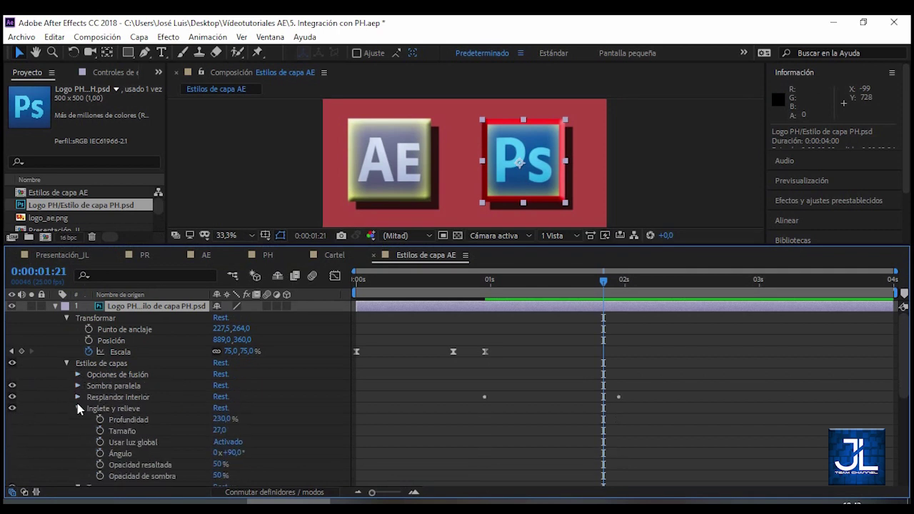
left_click(77, 408)
left_click(78, 420)
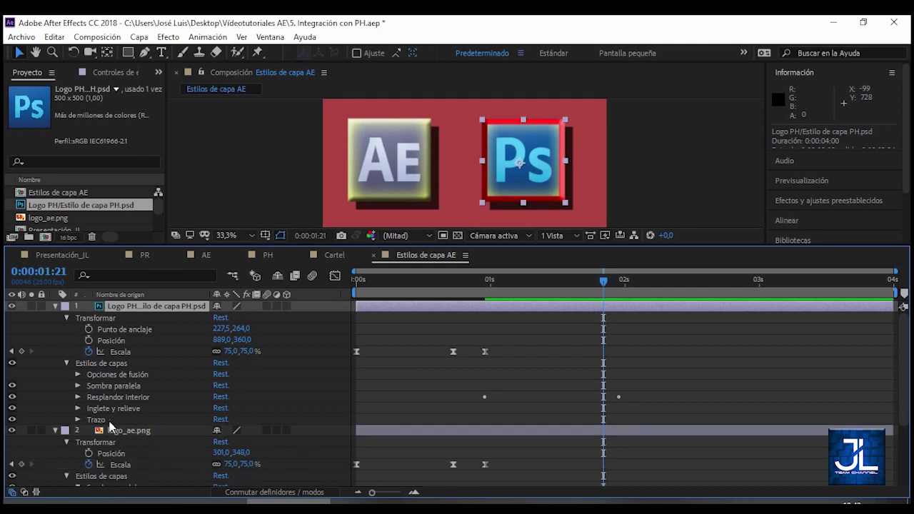
Step: Copy the Trazo layer style from the Logo PH layer and paste it onto the logo_ae.png layer
left_click(100, 422)
key("ctrl+c")
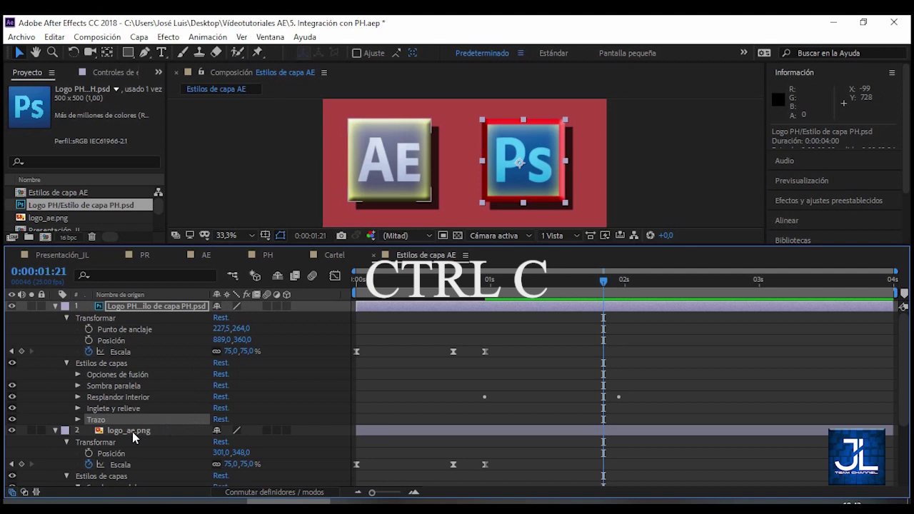
left_click(132, 431)
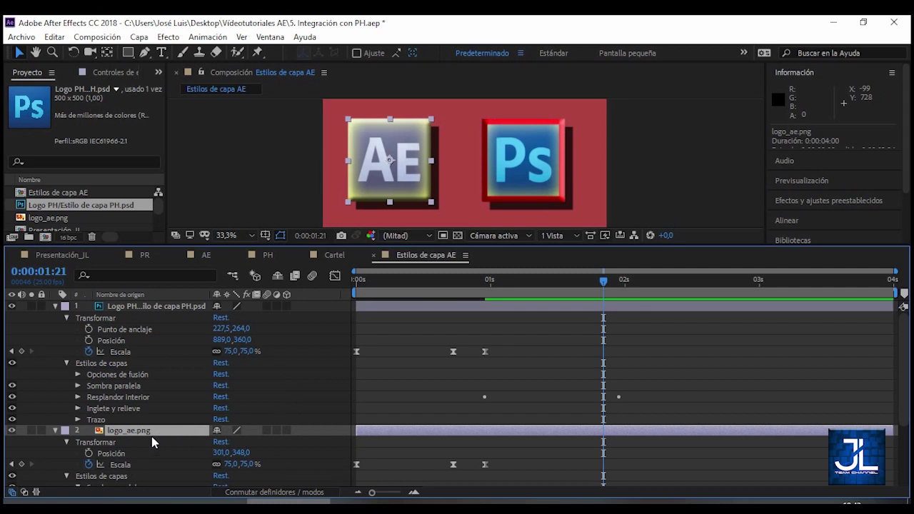
key("ctrl+v")
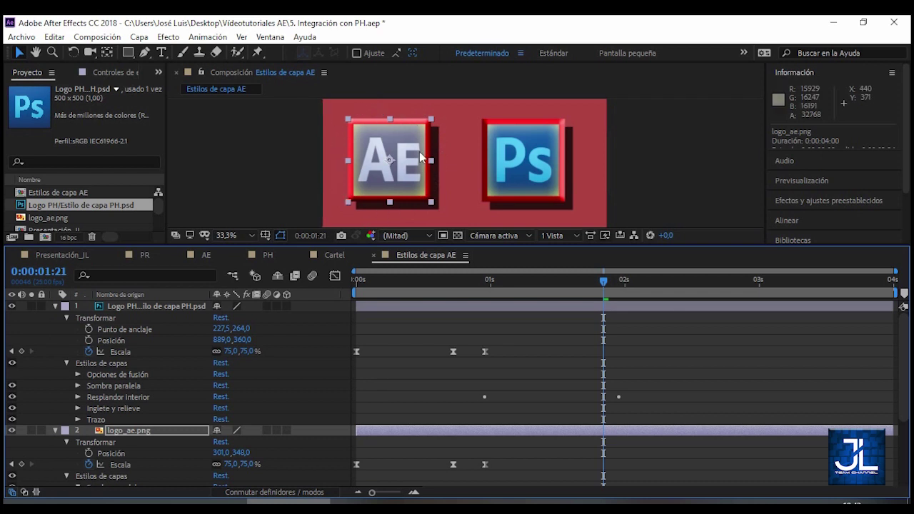
Step: Preview the composition from the start and scrub to 0:00:01:20 to inspect the stroke on both logos
left_click_drag(362, 281, 338, 282)
key("space")
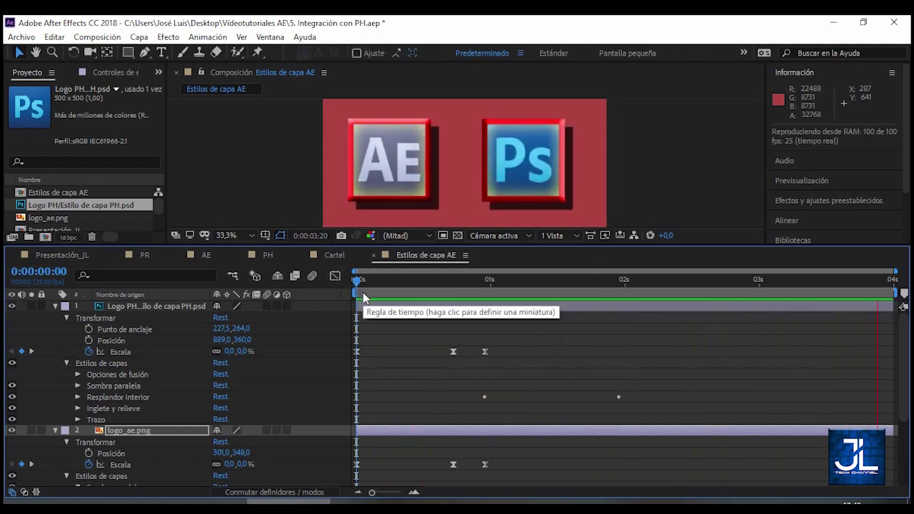
left_click_drag(385, 282, 600, 293)
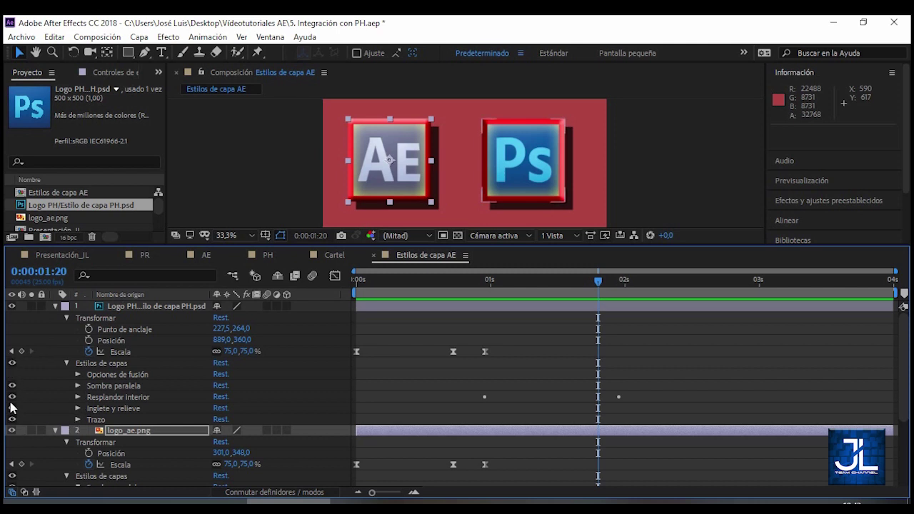
Step: Disable Resplandor interior on the Logo PH and logo_ae.png layers, and collapse both layers' properties
left_click(110, 398)
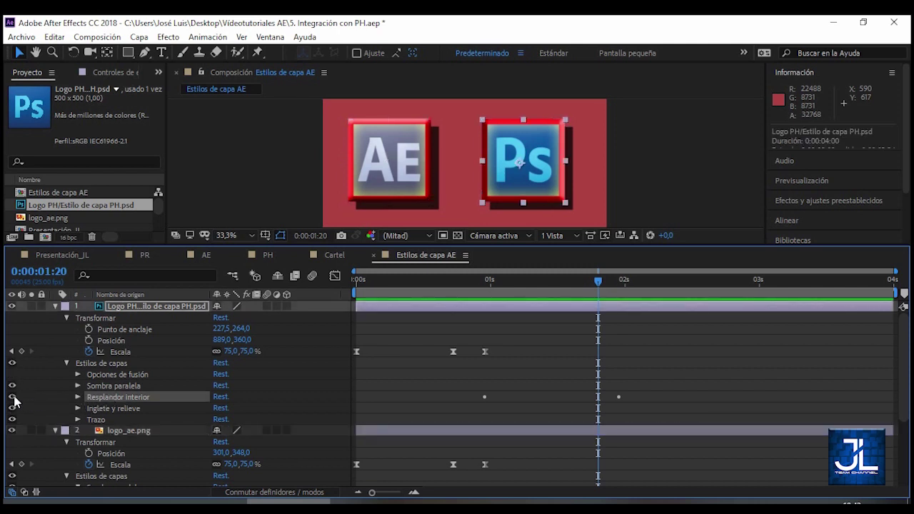
left_click(12, 397)
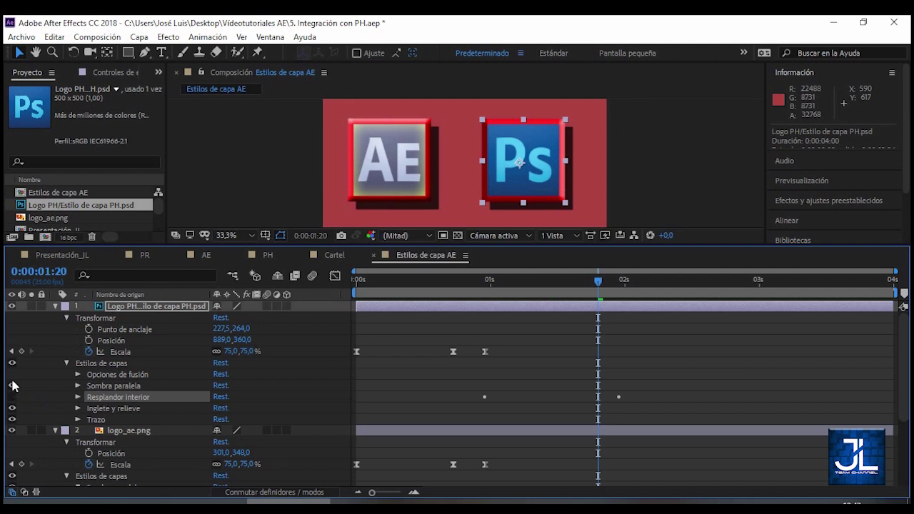
left_click(55, 305)
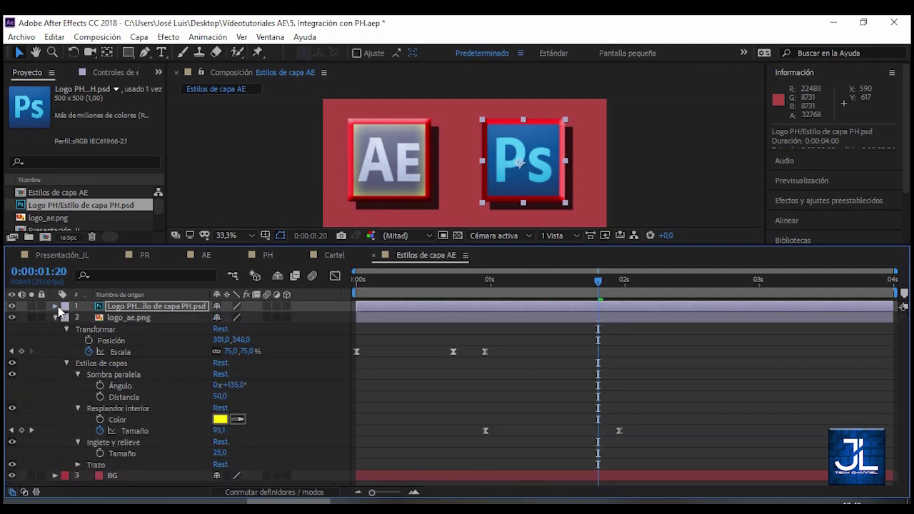
left_click(114, 319)
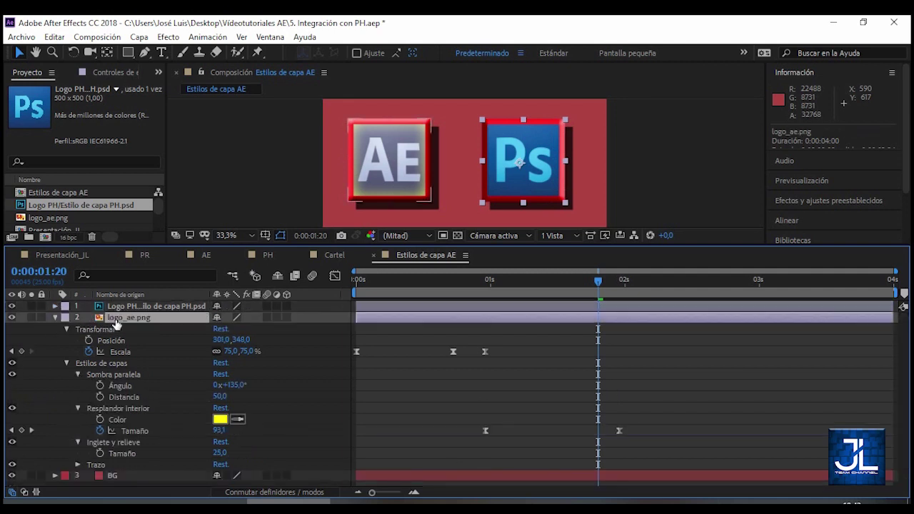
left_click(118, 409)
left_click(12, 408)
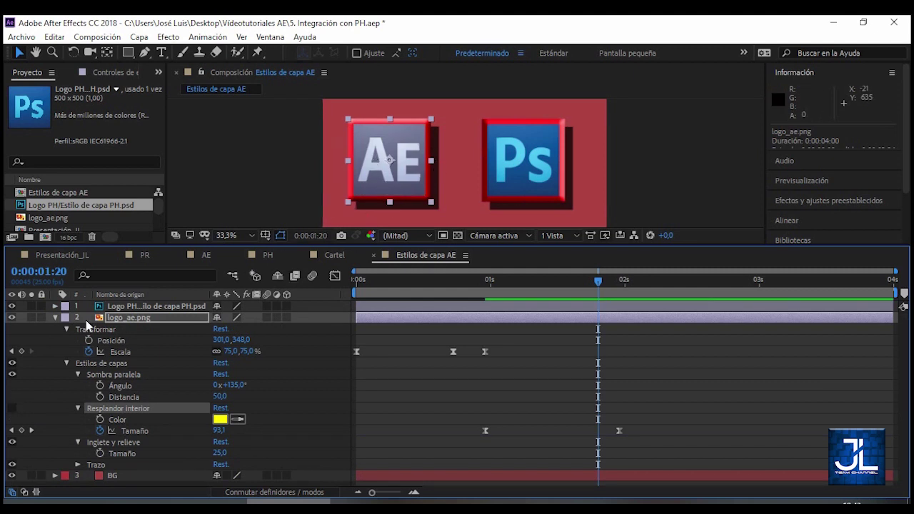
left_click(54, 318)
Step: Play the Estilos de capa AE animation from the start and return to 0:00:00:00
left_click_drag(410, 282, 340, 286)
key("space")
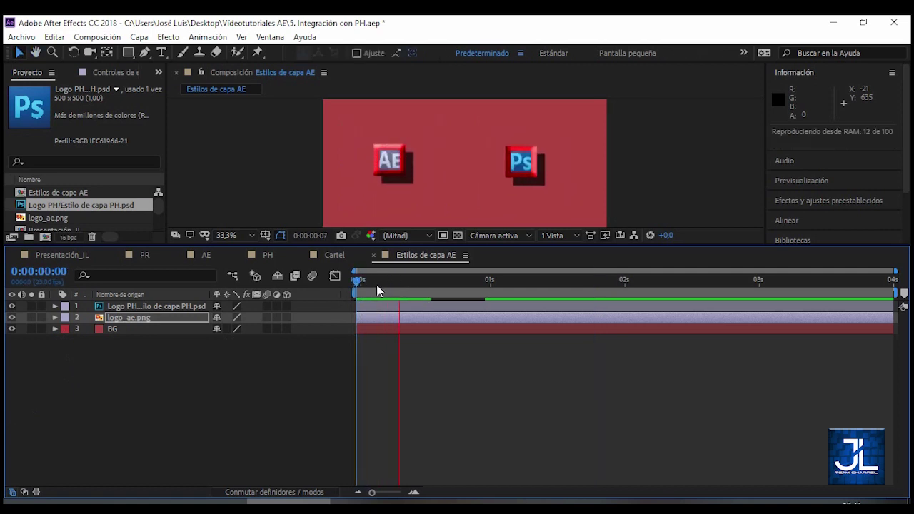
left_click_drag(383, 280, 345, 290)
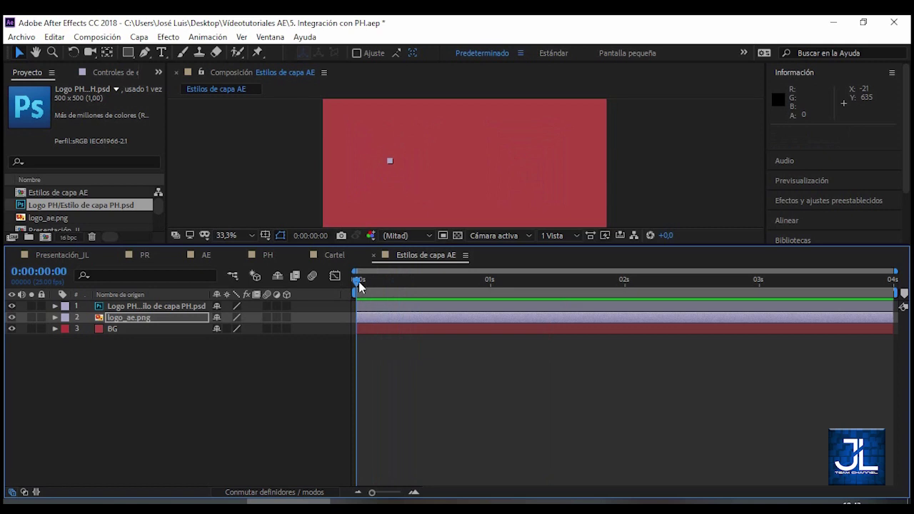
Step: Delay the Logo PH layer to start at 0:00:00:12 and preview the staggered logo animation in a taller composition view
left_click_drag(392, 286, 421, 284)
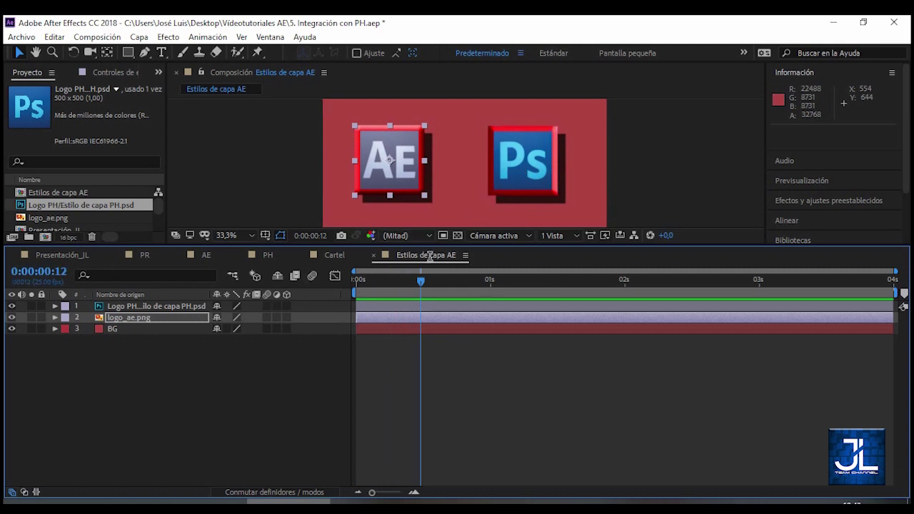
left_click_drag(429, 305, 497, 307)
left_click_drag(421, 281, 342, 291)
key("space")
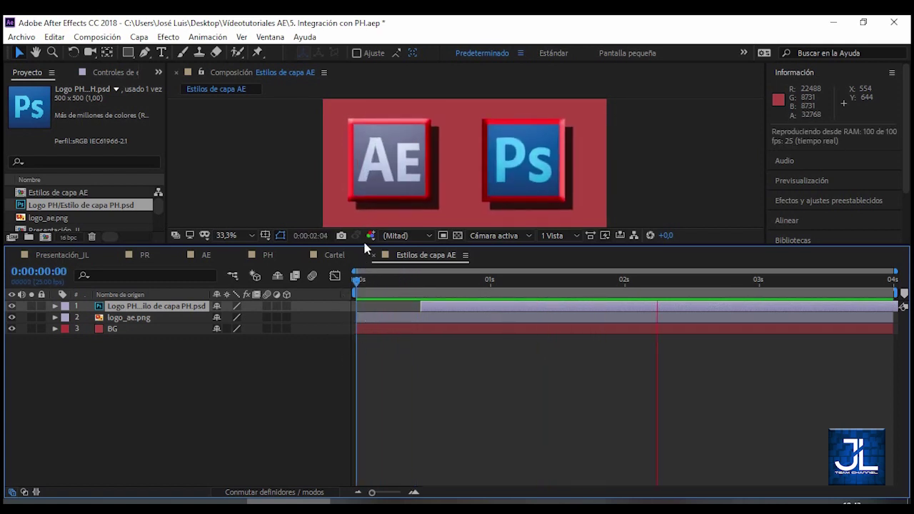
key("space")
left_click_drag(362, 246, 365, 308)
left_click_drag(372, 344, 346, 348)
key("space")
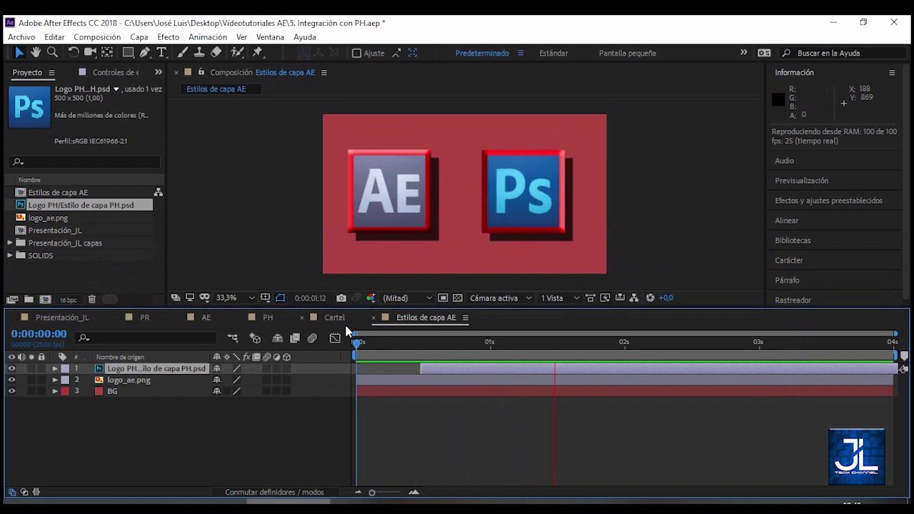
key("space")
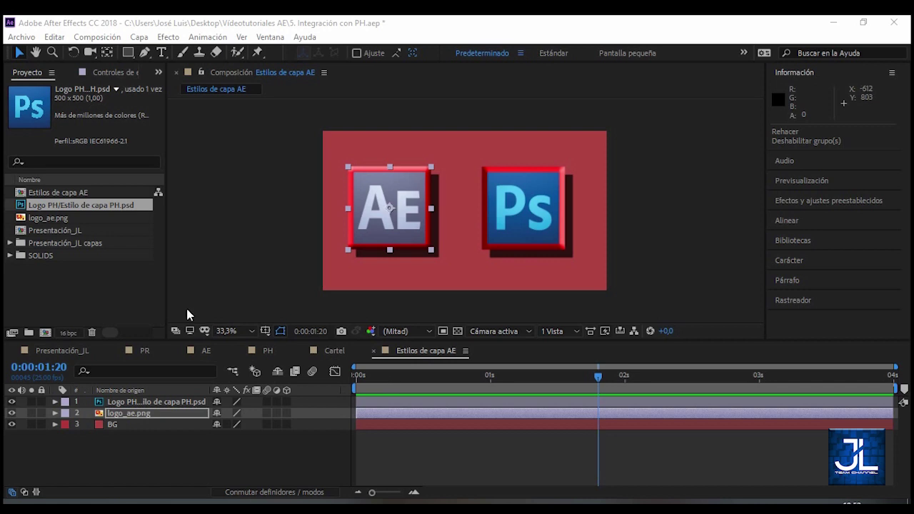
Step: Open and preview the Presentación_JL composition, and examine the black JL logo's beveled edges up close at 0:00:02:04
left_click(62, 350)
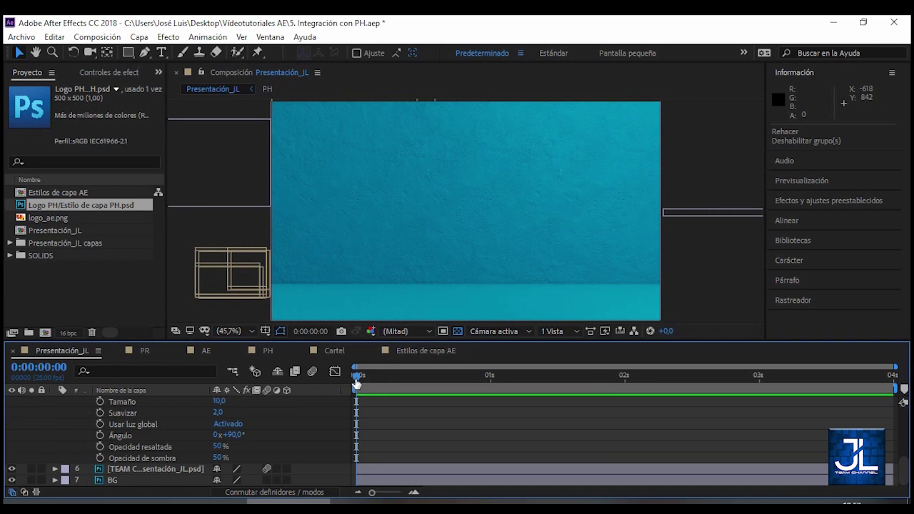
key("space")
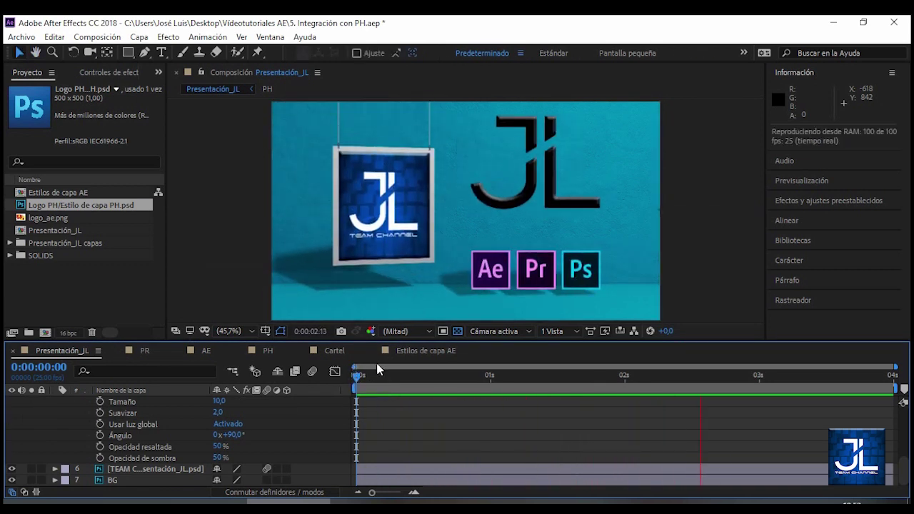
left_click_drag(555, 377, 648, 379)
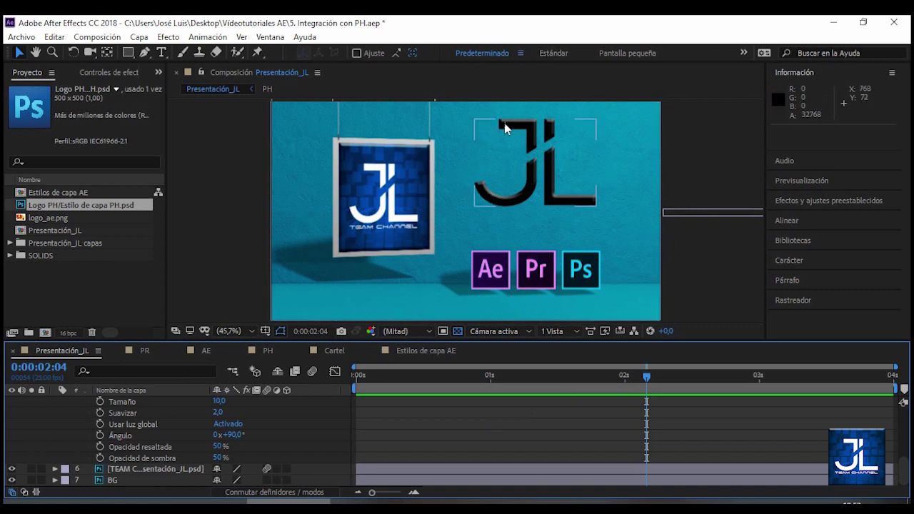
scroll(511, 169, "up", 3)
scroll(511, 172, "up", 1)
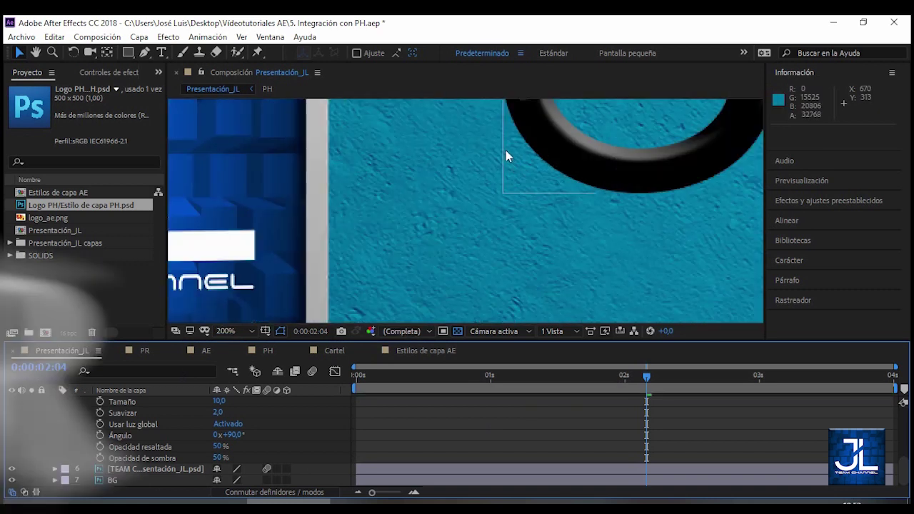
left_click_drag(482, 143, 346, 230)
left_click_drag(490, 137, 369, 204)
scroll(376, 202, "down", 1)
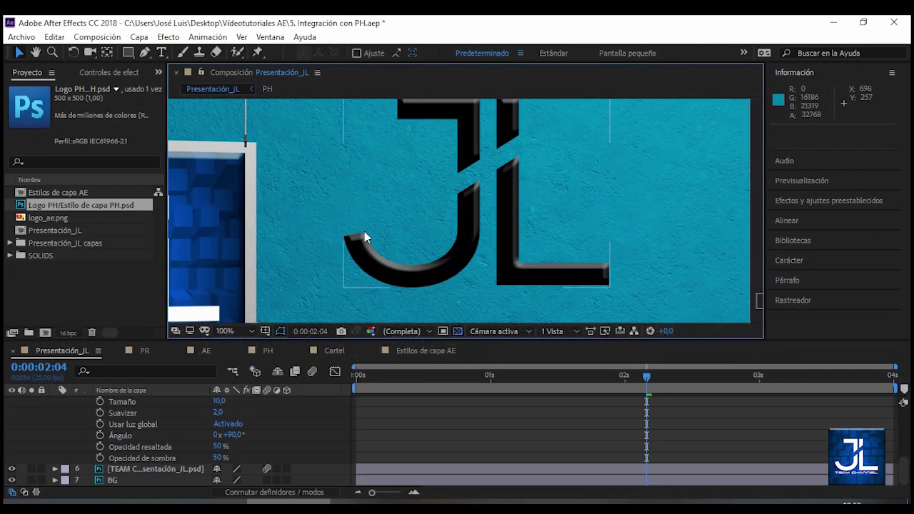
left_click_drag(399, 161, 394, 179)
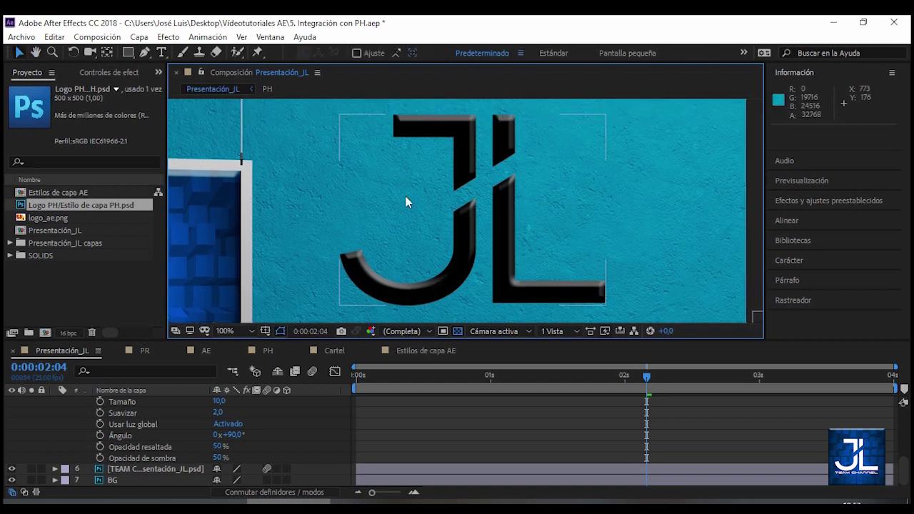
Step: Show the JL layer's properties in a taller timeline and review its Inglete y relieve settings
scroll(171, 404, "up", 5)
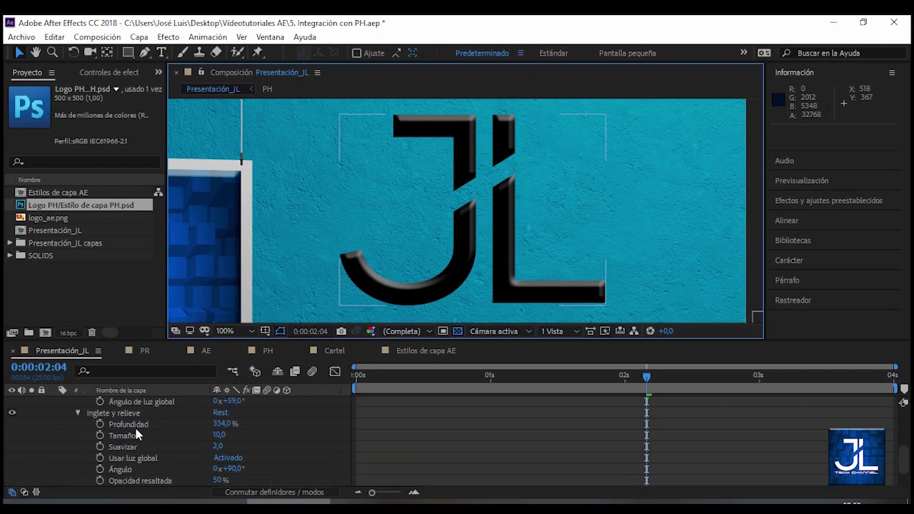
left_click(113, 401)
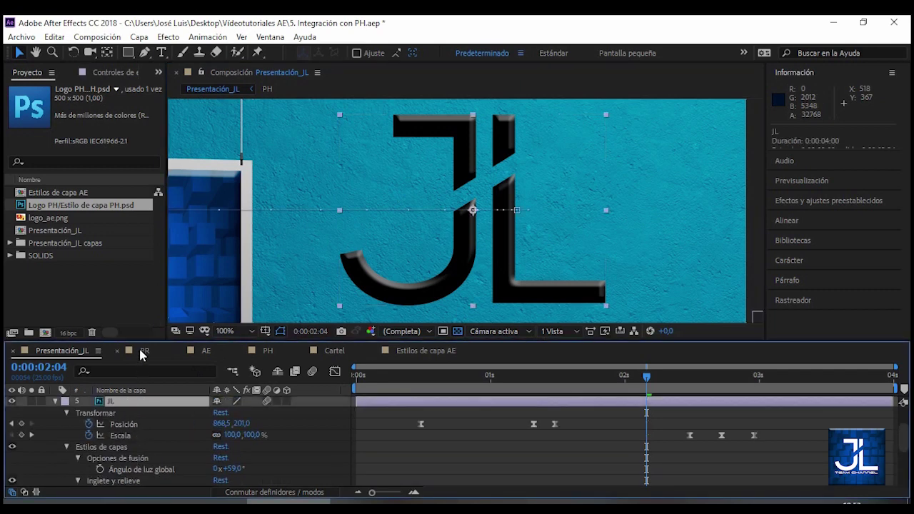
left_click_drag(139, 339, 149, 291)
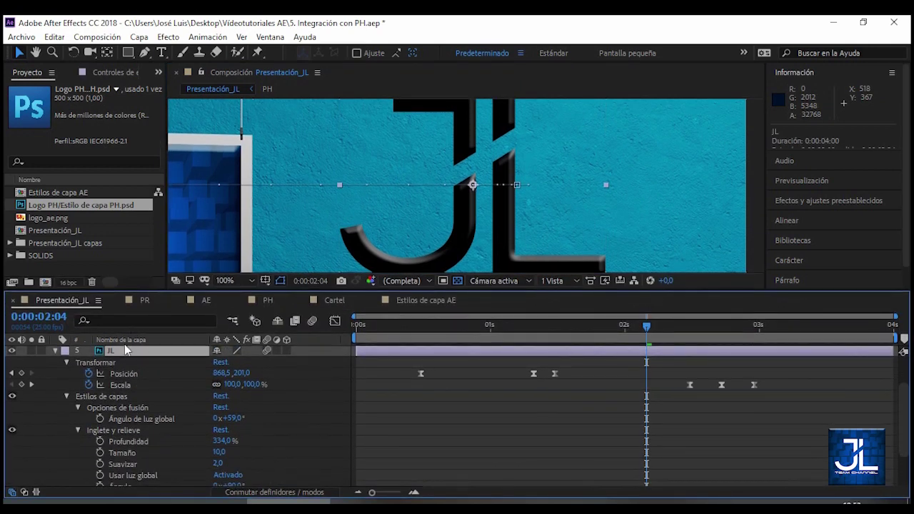
left_click(111, 432)
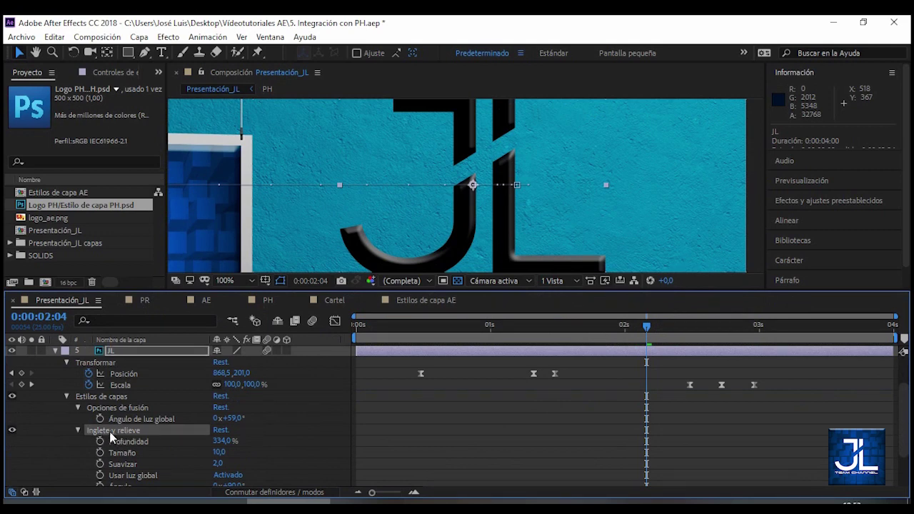
scroll(118, 438, "down", 1)
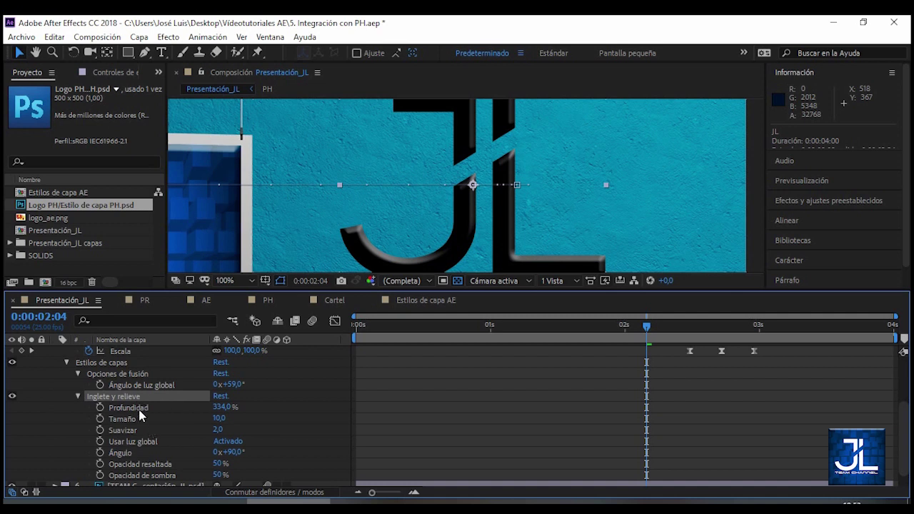
scroll(134, 438, "up", 1)
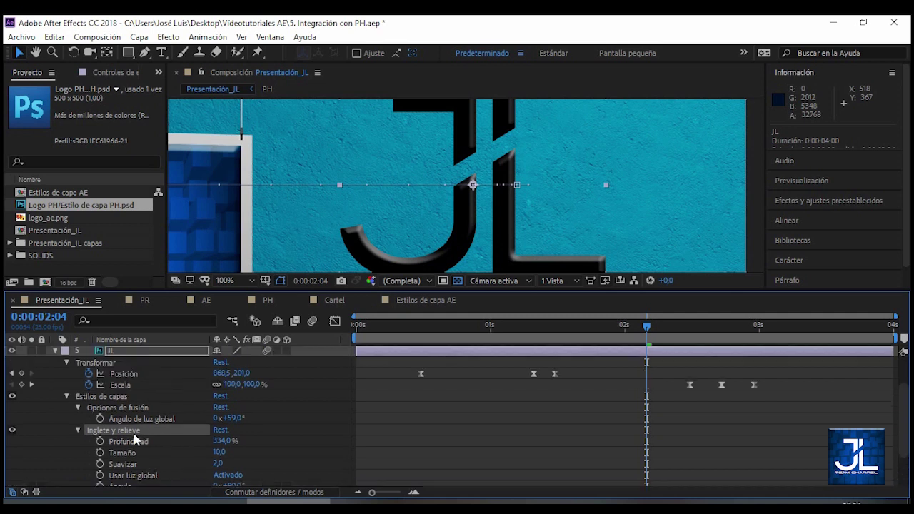
Step: Add a Resplandor interior layer style to the JL layer and collapse its Inglete y relieve group
left_click(121, 349)
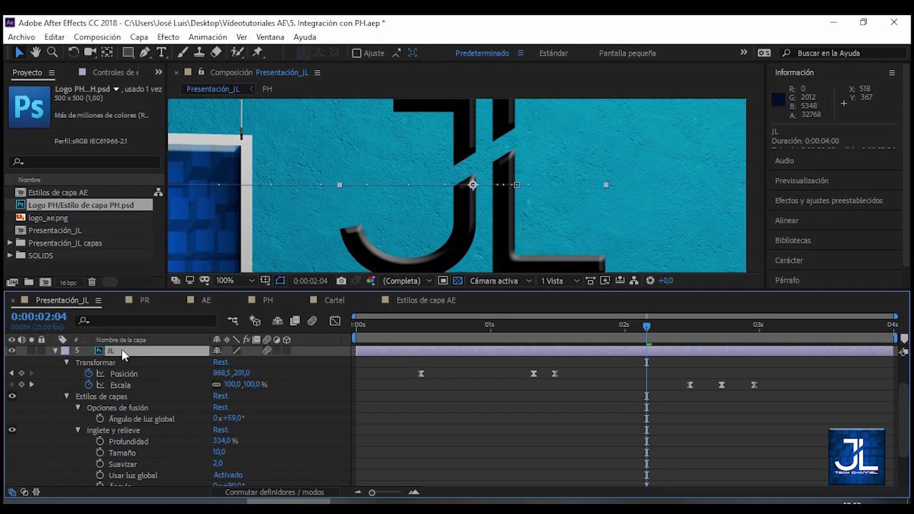
right_click(124, 351)
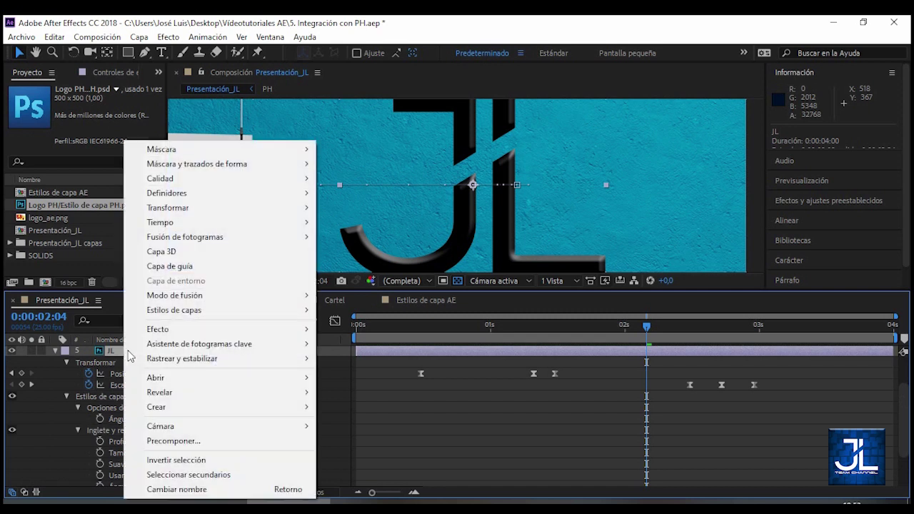
mouse_move(175, 314)
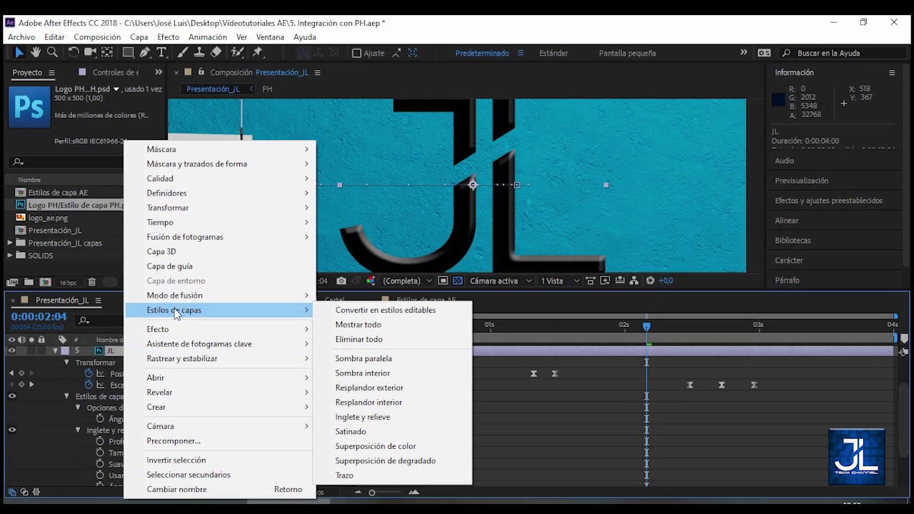
left_click(369, 403)
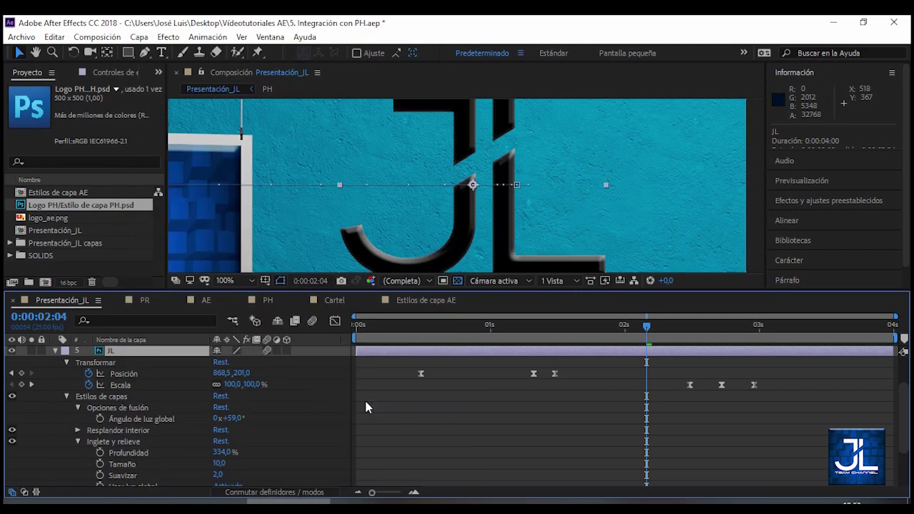
left_click(110, 431)
left_click(77, 442)
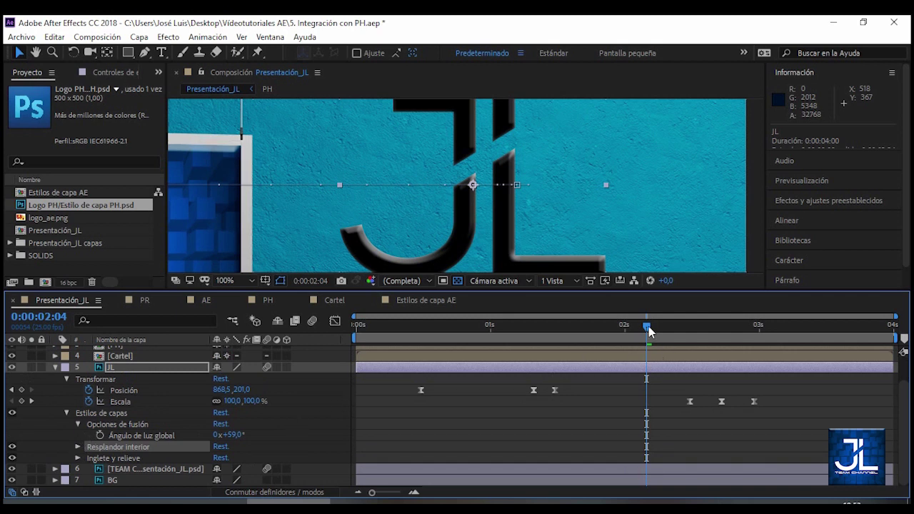
Step: At 0:00:02:12, set the color of the JL layer's Resplandor interior style to pure red (FF0000)
left_click_drag(650, 329, 692, 334)
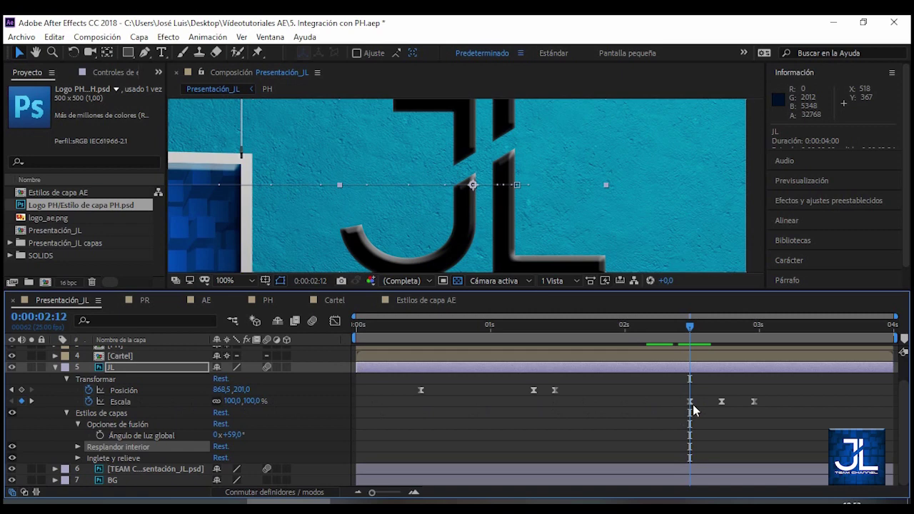
mouse_move(690, 328)
left_mouse_down()
mouse_move(755, 328)
mouse_move(690, 340)
left_mouse_up()
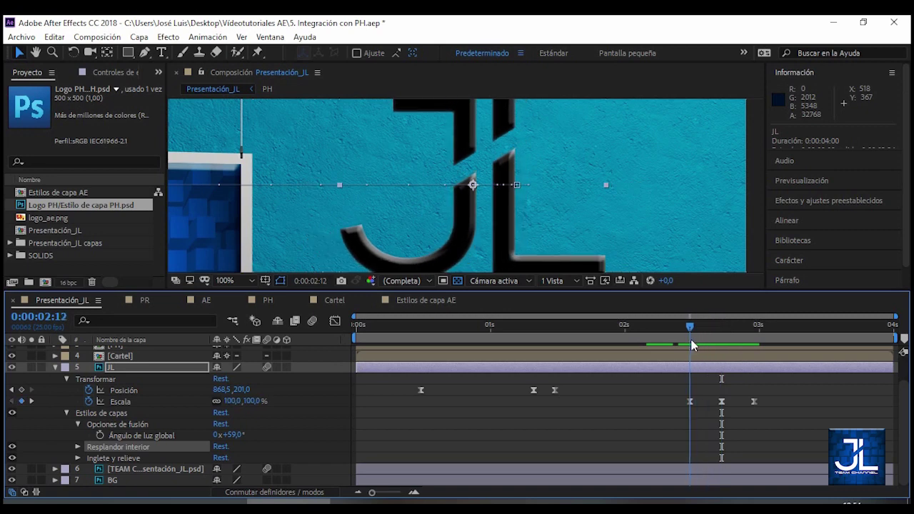
left_click(77, 447)
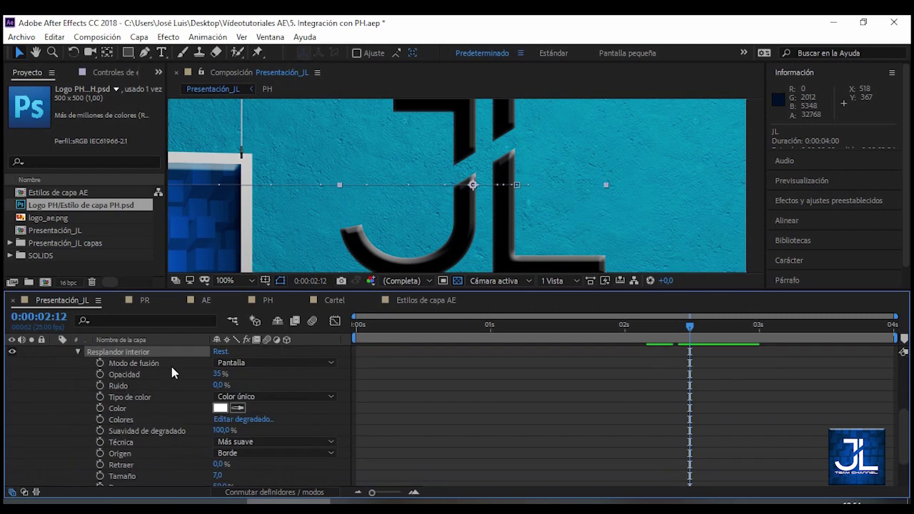
left_click(219, 408)
left_click(229, 286)
left_click(209, 283)
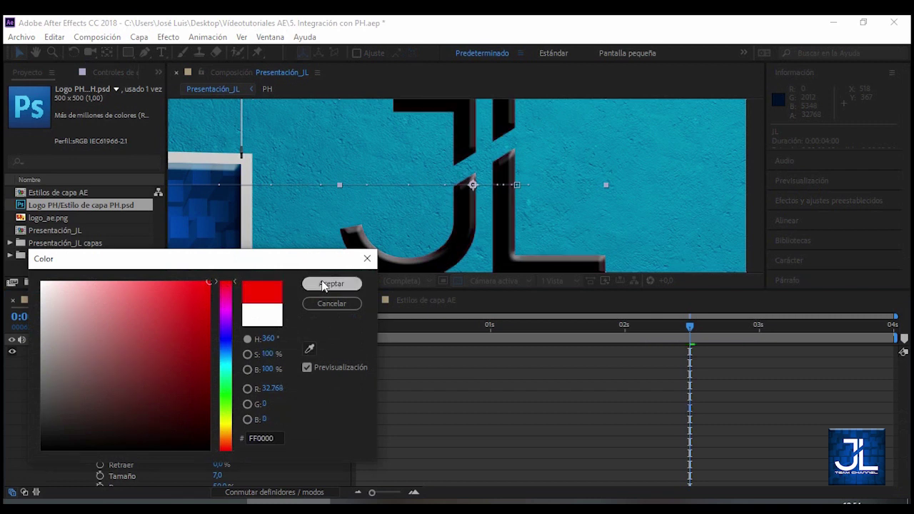
left_click(329, 284)
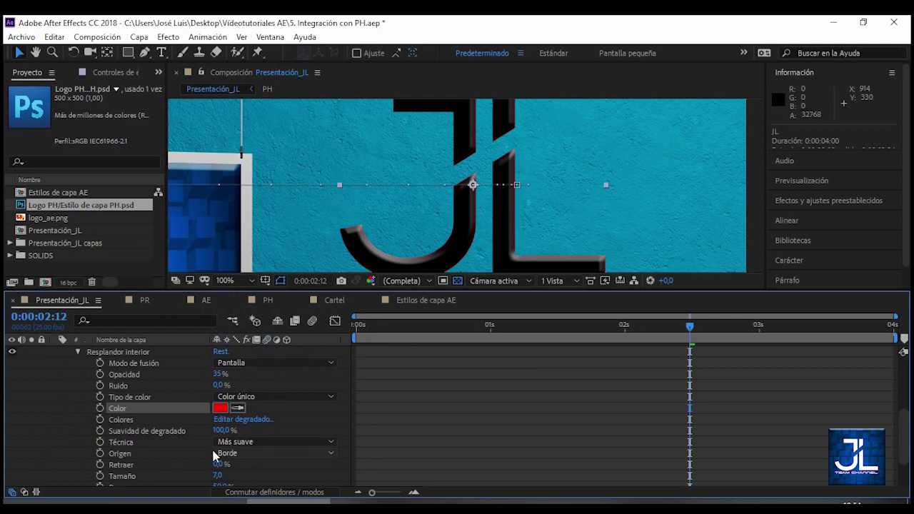
Step: Set the Tamaño of the JL layer's Resplandor interior to 10
scroll(283, 419, "down", 1)
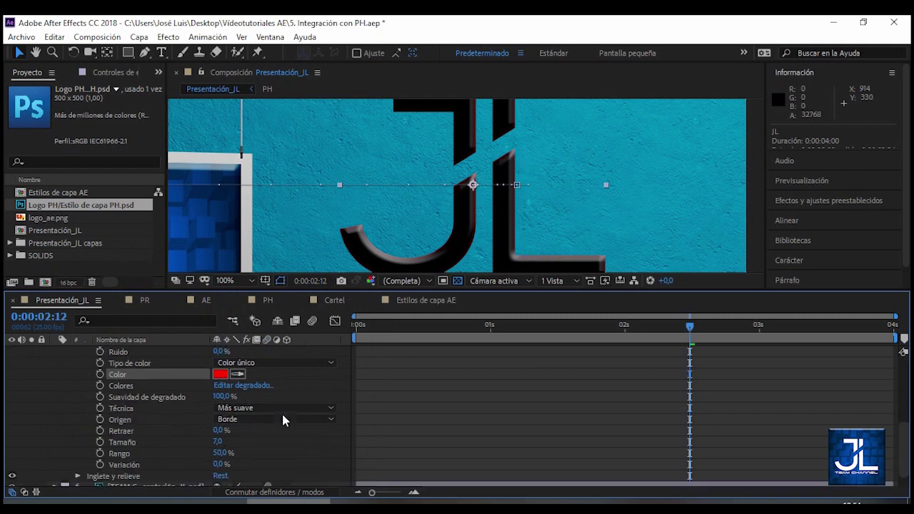
left_click(218, 443)
type("10")
key("Return")
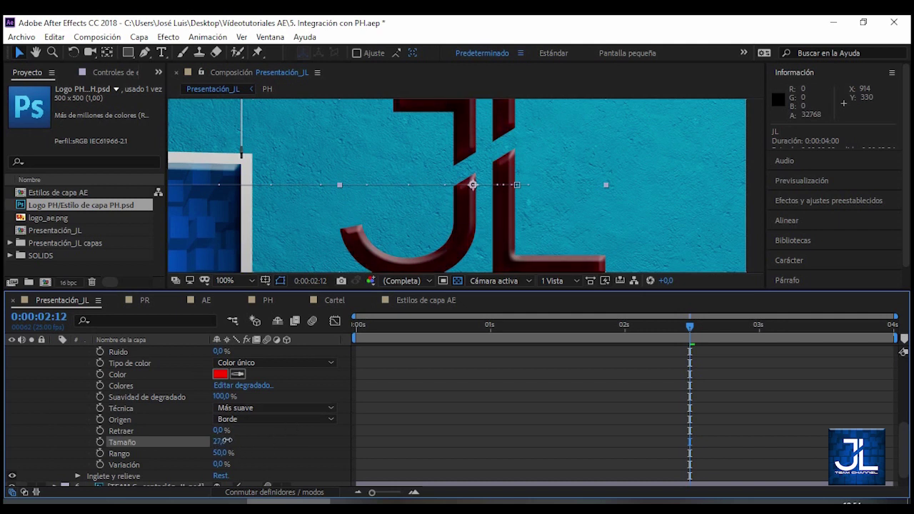
left_click(219, 441)
type("10")
key("Return")
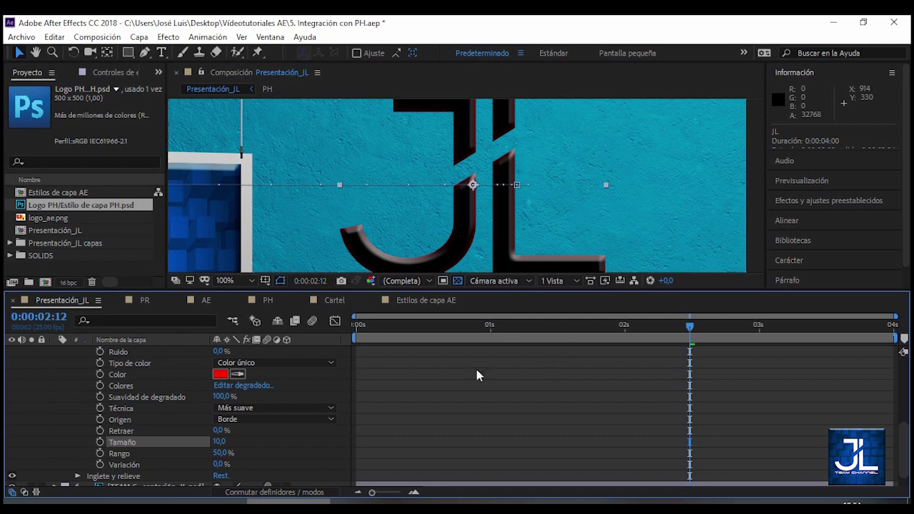
Step: Try out different Retraer amounts for the inner glow and set a 0% Retraer keyframe at 0:00:02:12
left_click(125, 431)
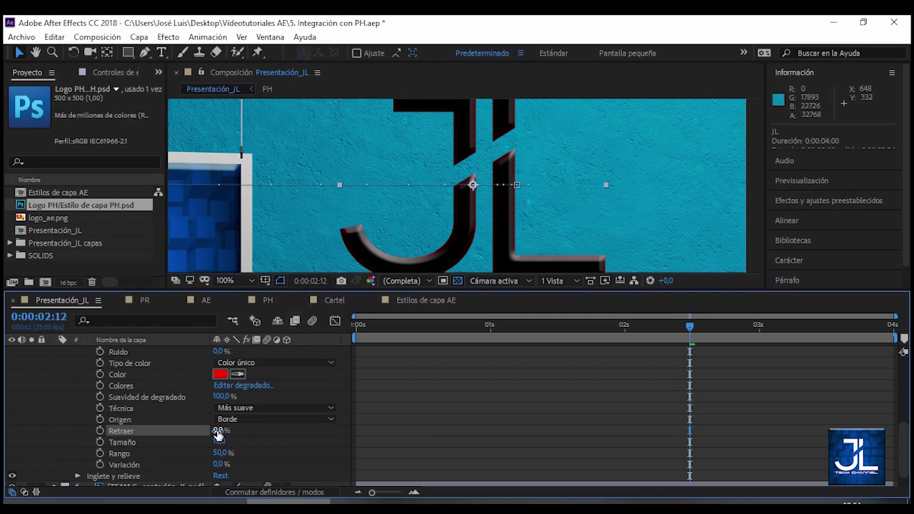
left_click_drag(259, 427, 207, 437)
left_click(101, 430)
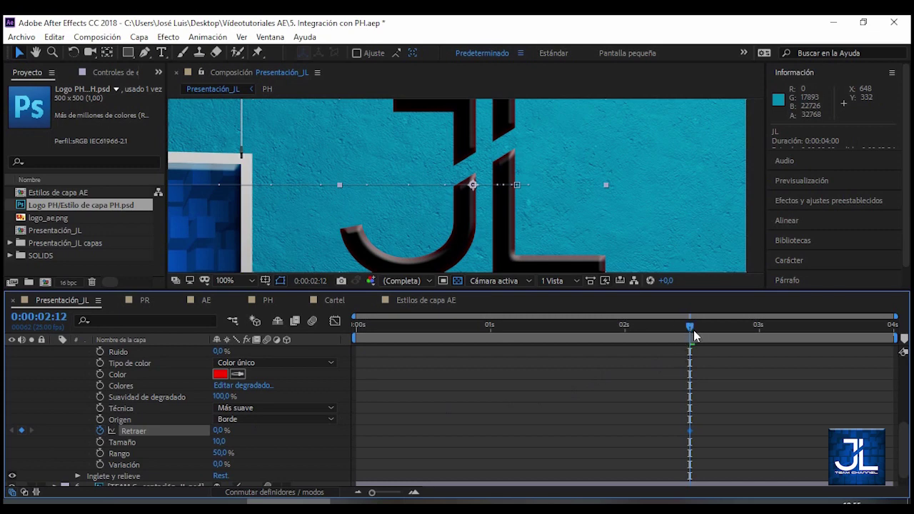
Step: Set the inner glow's Retraer to 100% at the second Escala keyframe, 0:00:02:18
left_click_drag(904, 433, 908, 398)
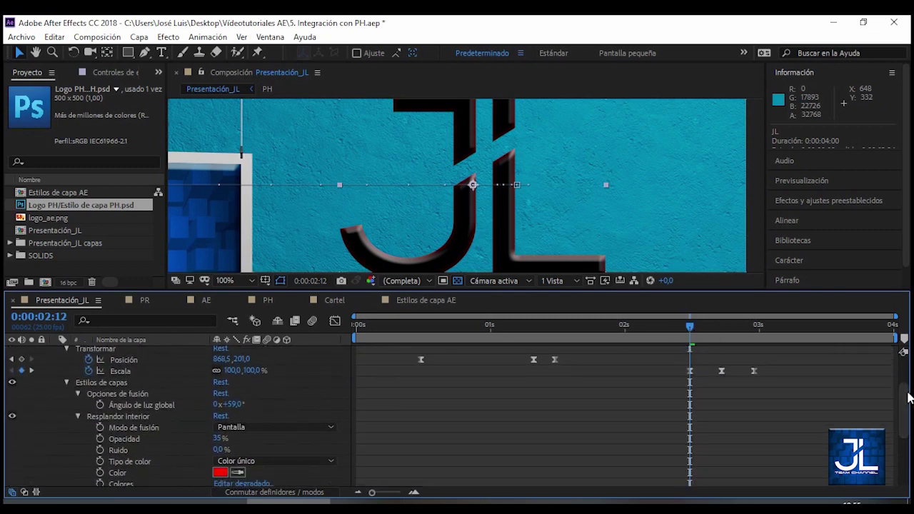
left_click_drag(702, 334, 721, 329)
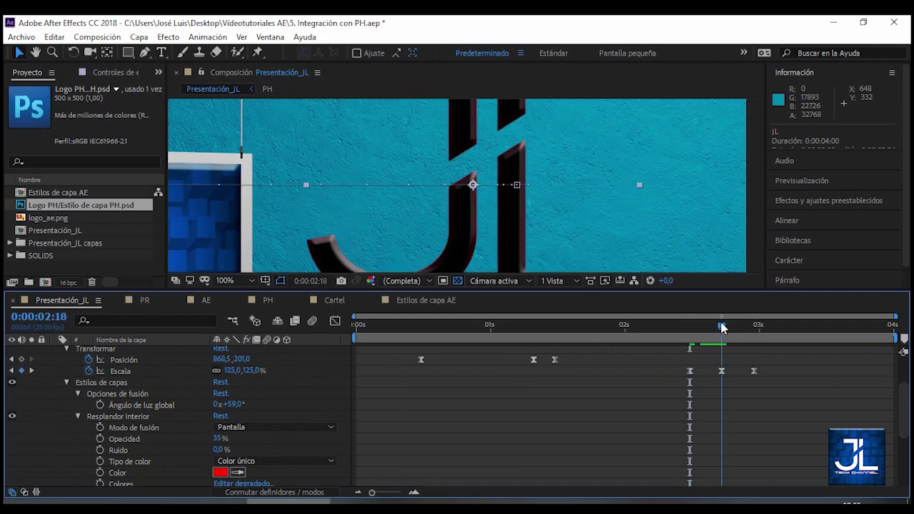
left_click_drag(906, 392, 900, 443)
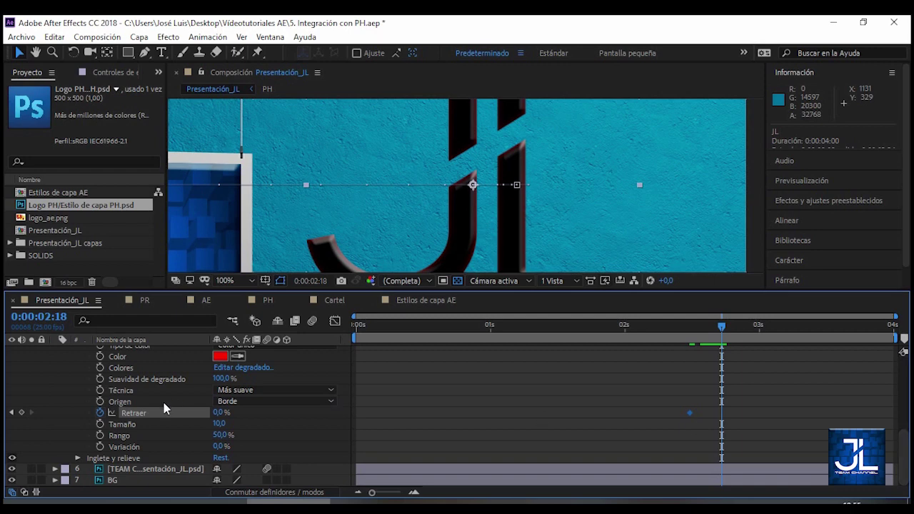
left_click_drag(219, 414, 310, 411)
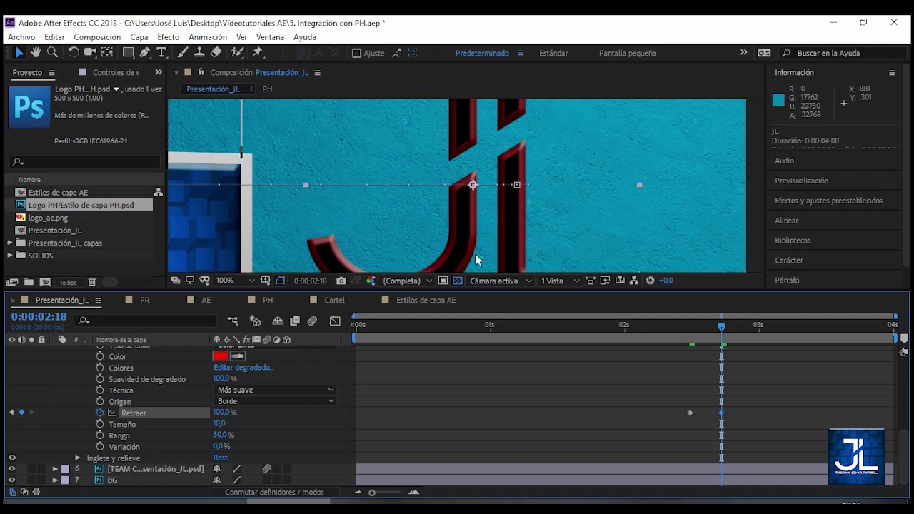
Step: Return the inner glow's Retraer to 0% at the last Escala keyframe, 0:00:02:24
left_click_drag(904, 439, 904, 357)
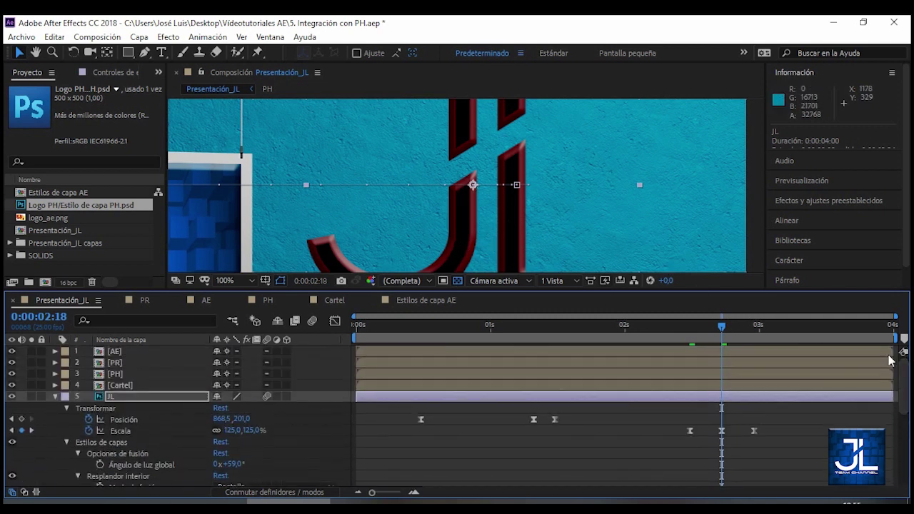
left_click_drag(722, 326, 755, 327)
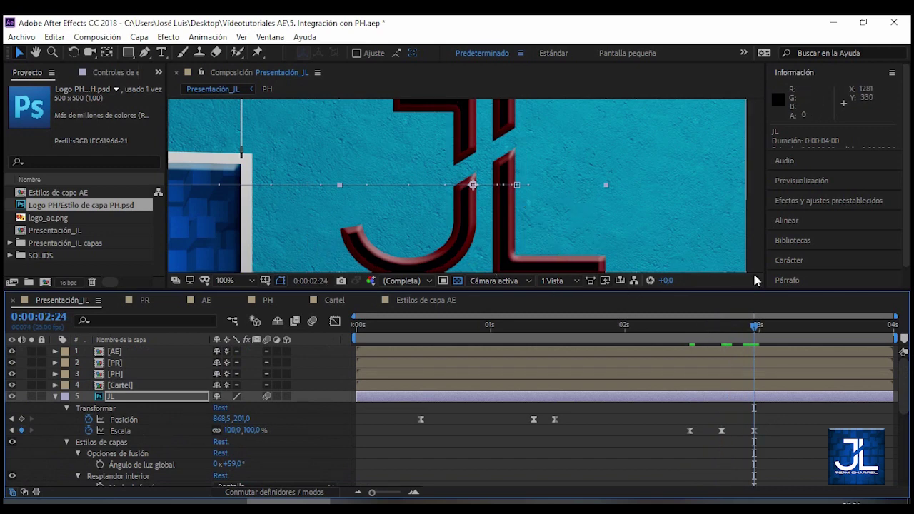
left_click_drag(905, 373, 898, 454)
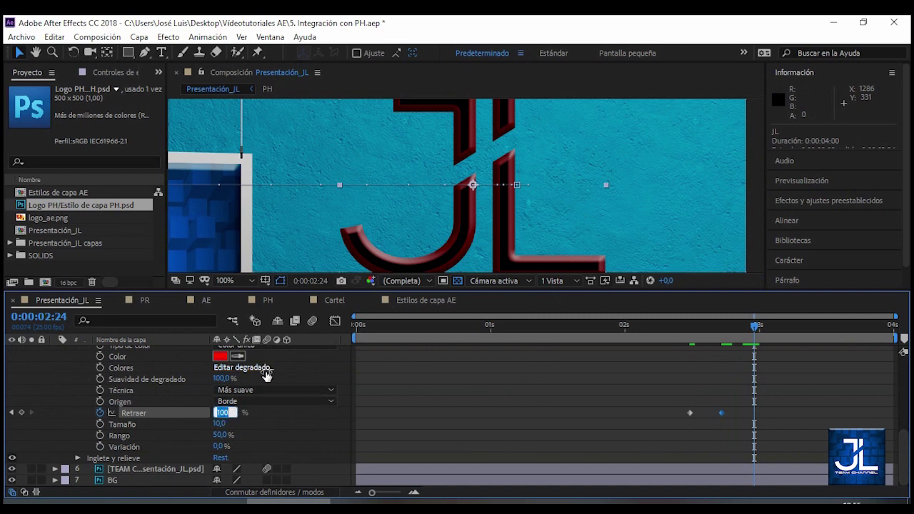
type("0")
key("Return")
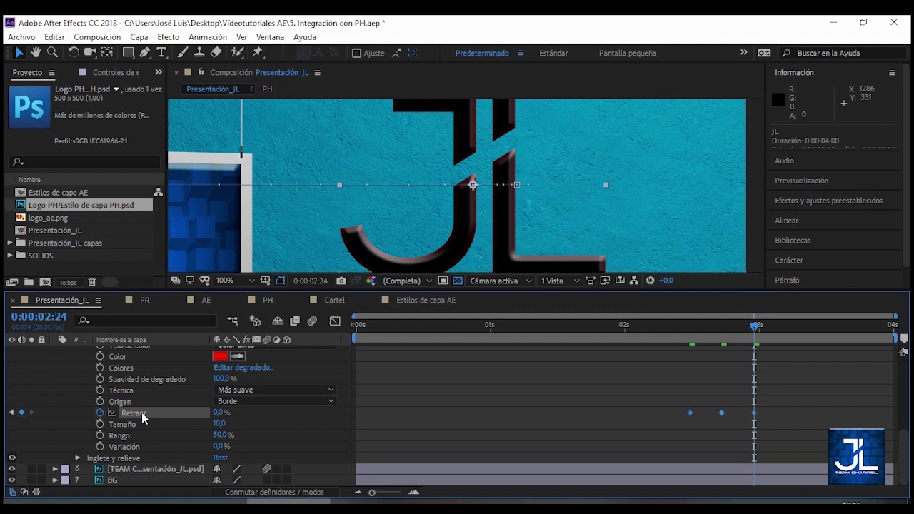
Step: Apply Easy Ease to all three Retraer keyframes and collapse the JL layer's properties
key("F9")
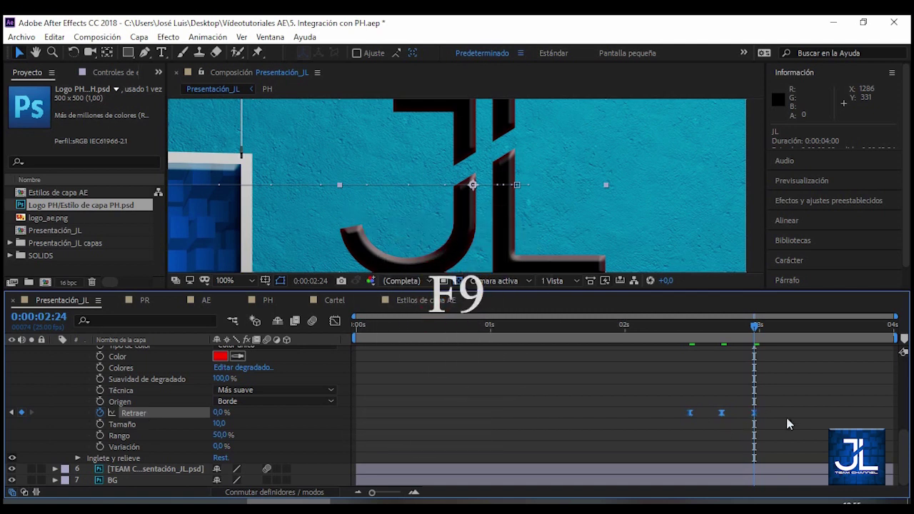
mouse_move(906, 450)
left_mouse_down()
mouse_move(906, 429)
mouse_move(907, 454)
left_mouse_up()
left_click(71, 382)
scroll(71, 382, "up", 10)
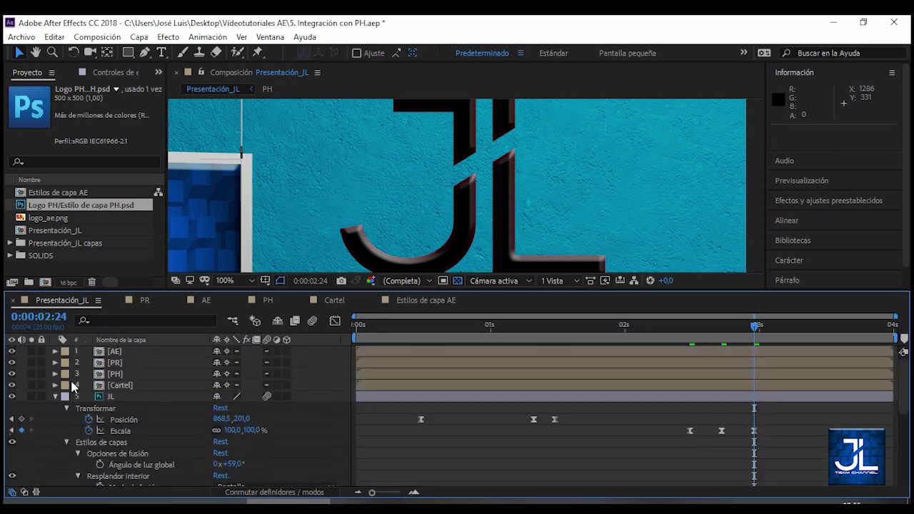
left_click(56, 397)
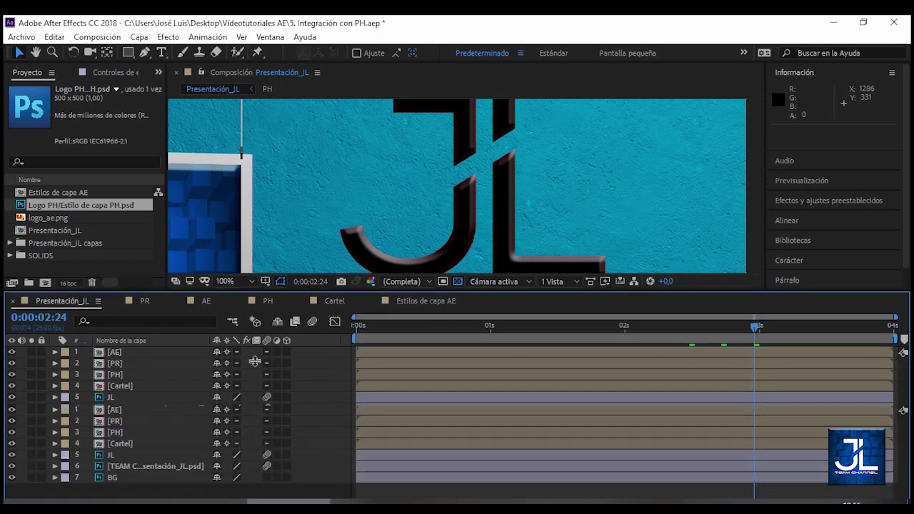
Step: Fit the whole composition in a taller view, preview it from the start, and examine the JL logo's red glow at 0:00:02:19
left_click_drag(257, 290, 257, 392)
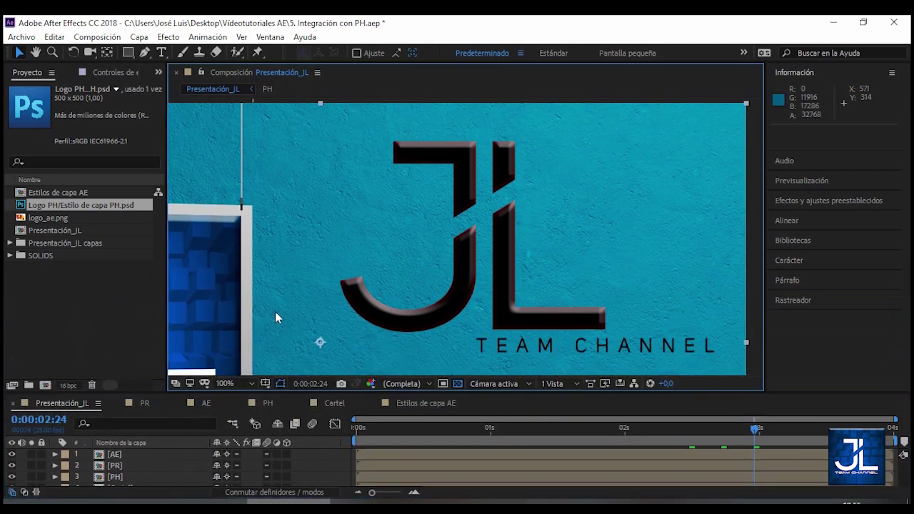
key("shift+slash")
left_click_drag(374, 427, 358, 429)
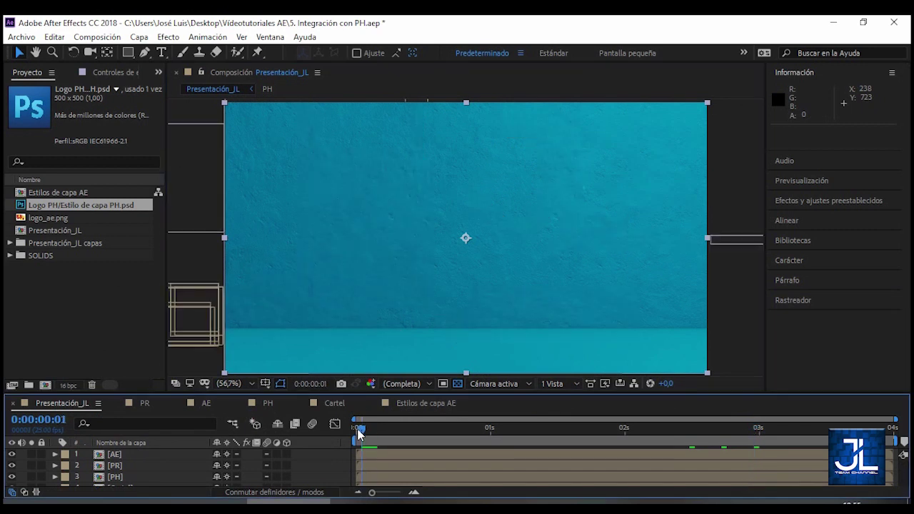
left_click(273, 377)
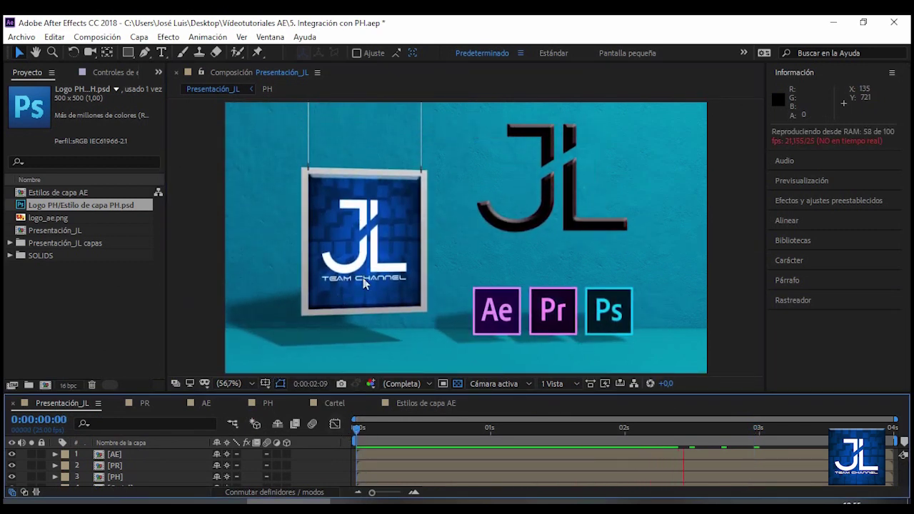
left_click_drag(693, 427, 723, 429)
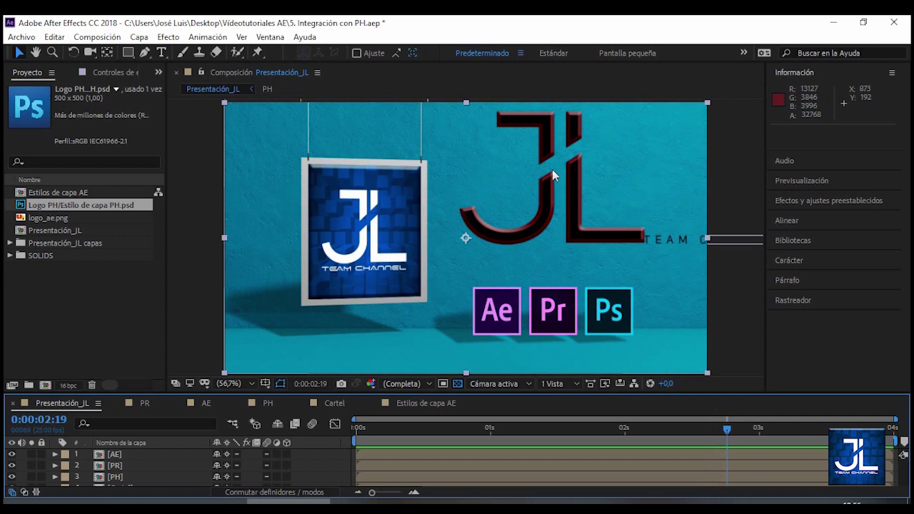
Step: Replay the animation, return to the JL logo's glow at 0:00:02:19, and enlarge the timeline to show all seven layers
left_click_drag(713, 438, 476, 432)
key("space")
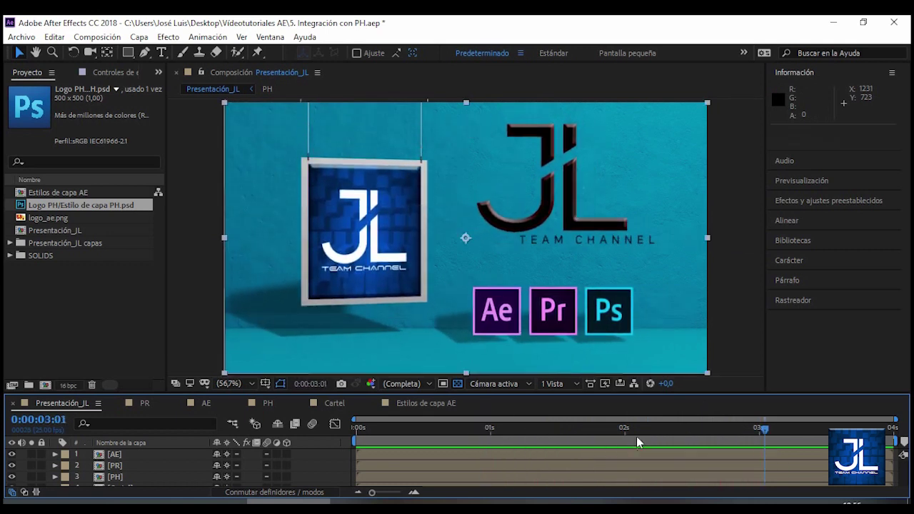
mouse_move(720, 434)
left_mouse_down()
mouse_move(744, 431)
mouse_move(727, 433)
left_mouse_up()
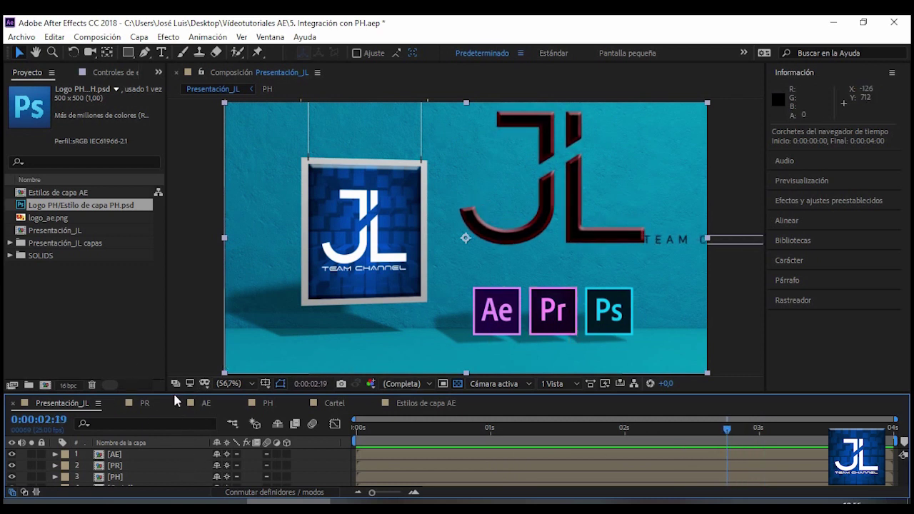
left_click_drag(174, 395, 177, 348)
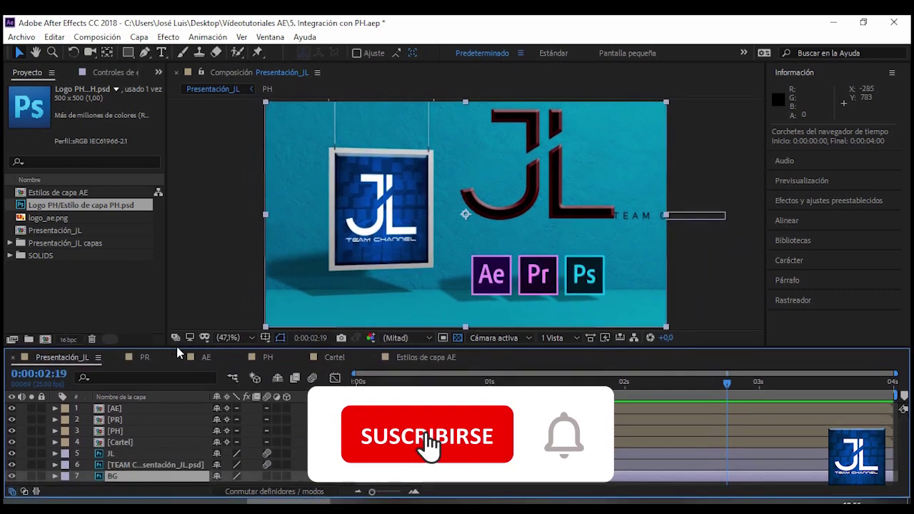